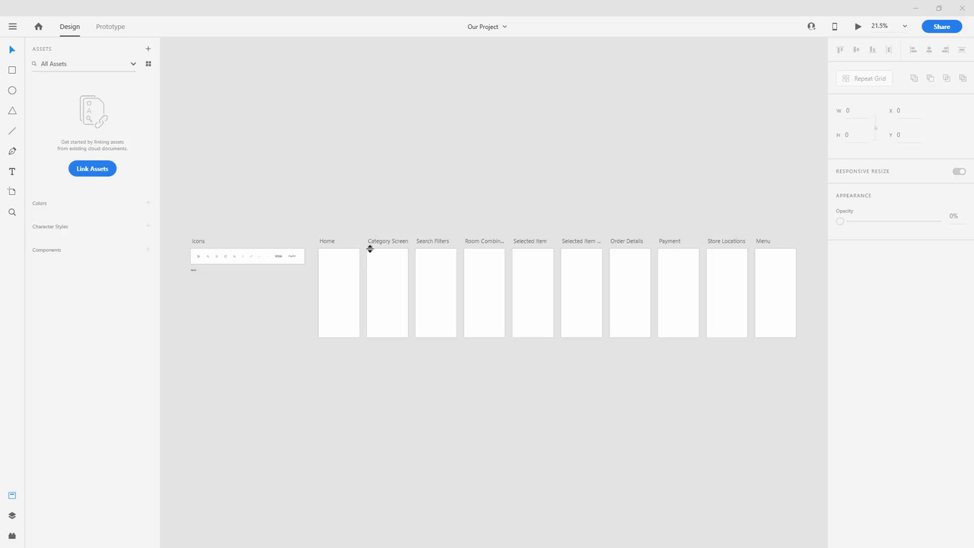
# Step: Paste the copied status bar and home indicator onto the Home artboard
pyautogui.click(348, 264)
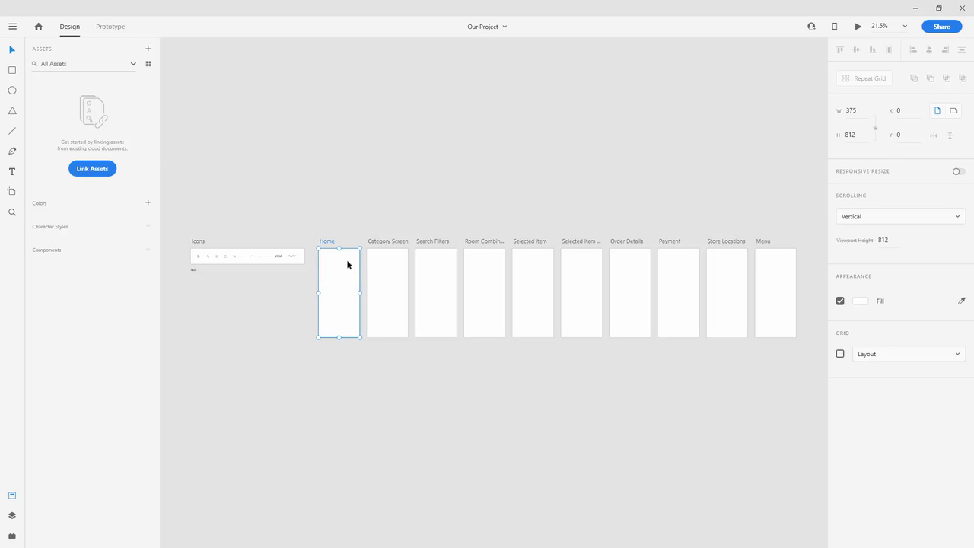
pyautogui.hotkey('ctrl', 'v')
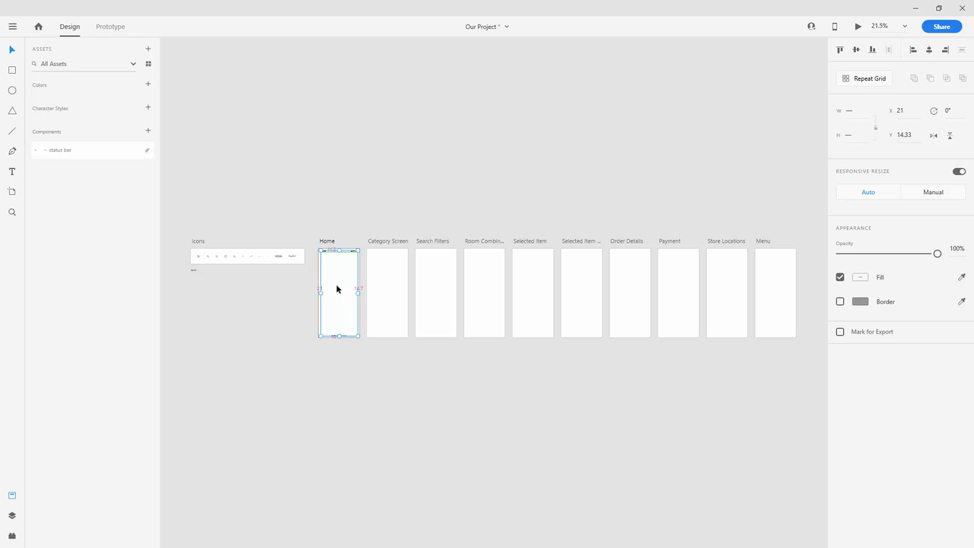
pyautogui.click(334, 263)
pyautogui.scroll(5, 335, 265)
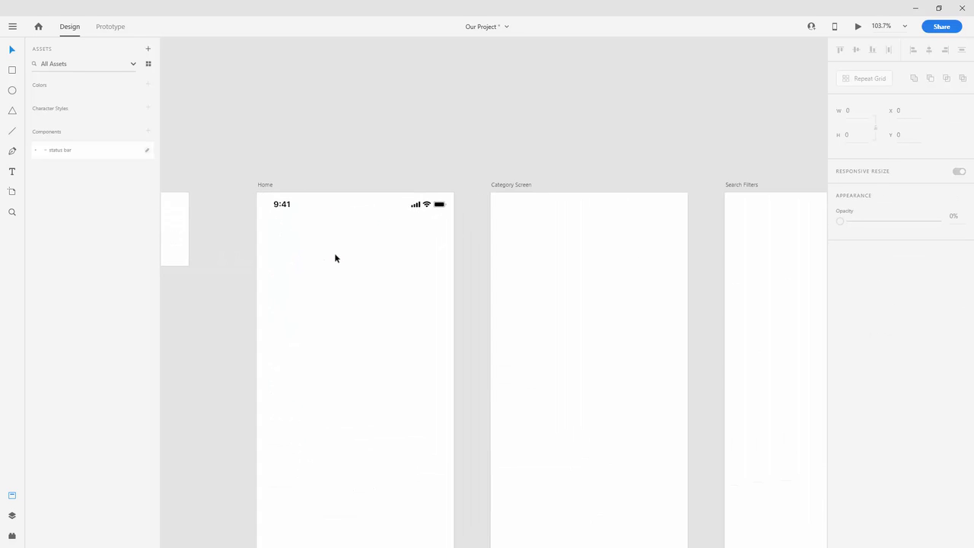
pyautogui.scroll(1, 335, 258)
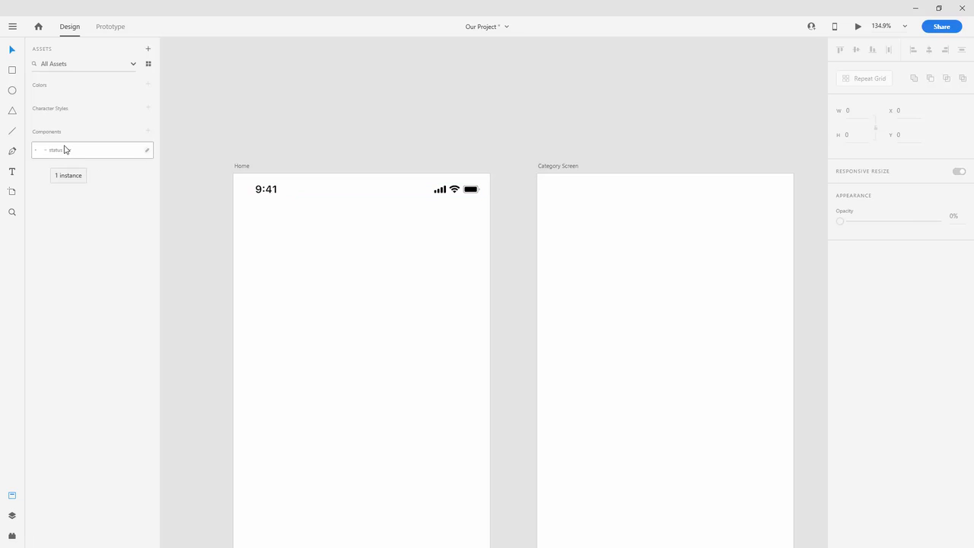
# Step: Replace the linked status bar component with a local one by unlinking it, deleting the old asset and converting the bar into a component
pyautogui.rightClick(472, 193)
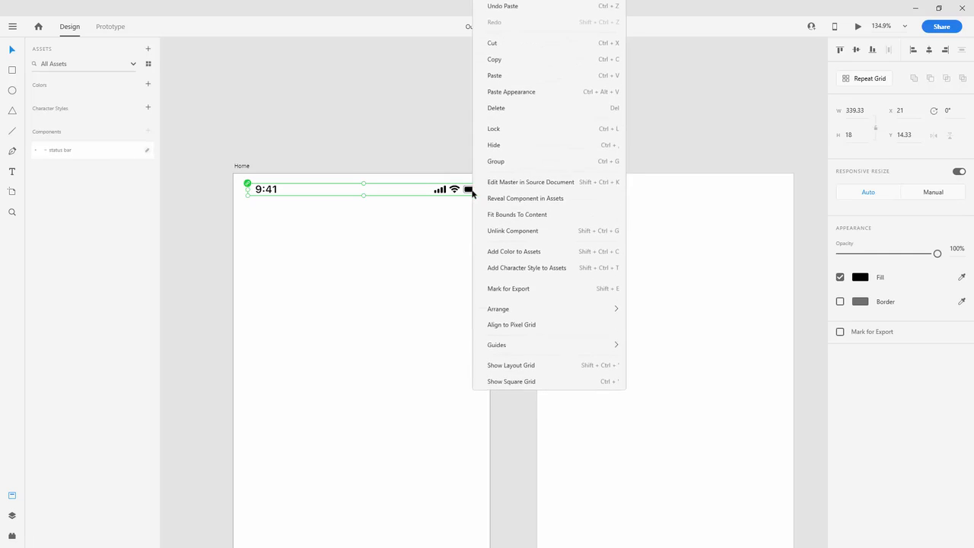
pyautogui.click(502, 234)
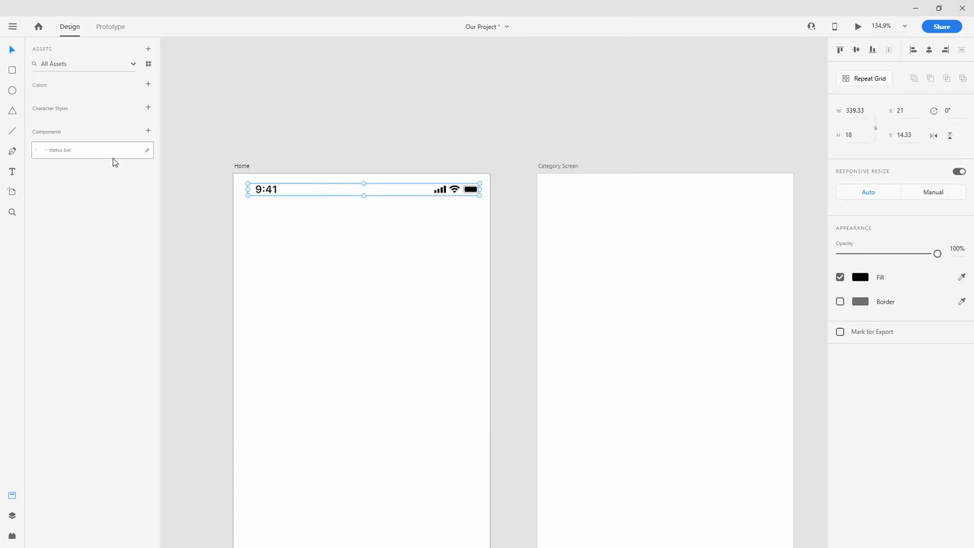
pyautogui.rightClick(63, 150)
pyautogui.click(80, 156)
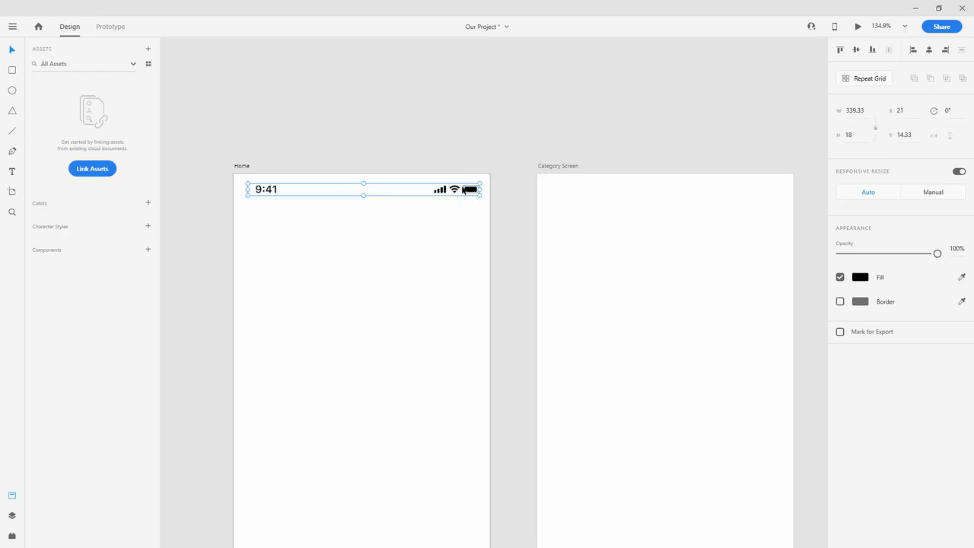
pyautogui.hotkey('ctrl', 'k')
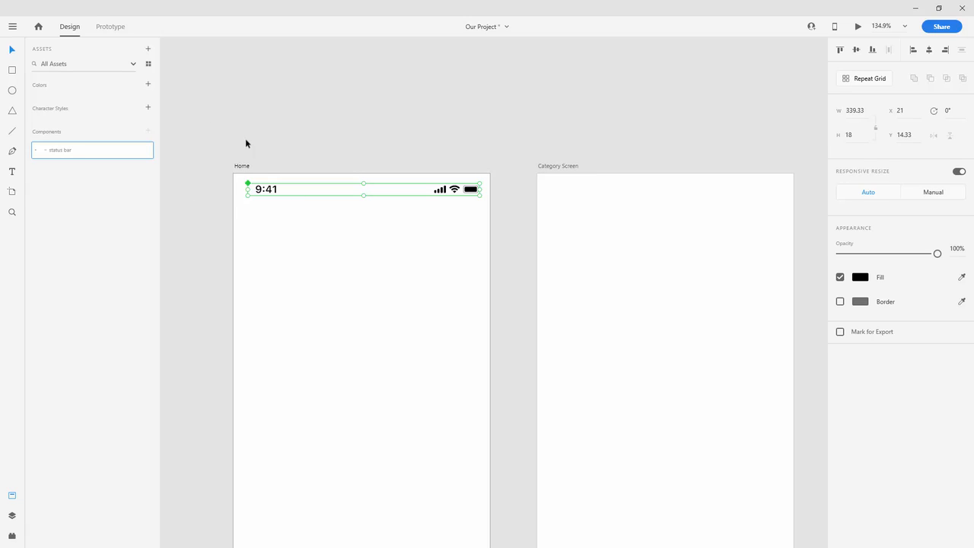
# Step: Copy the Home artboard's status bar and home indicator onto all the other screen artboards, from Category Screen through Menu
pyautogui.scroll(-3, 264, 147)
pyautogui.scroll(-3, 267, 151)
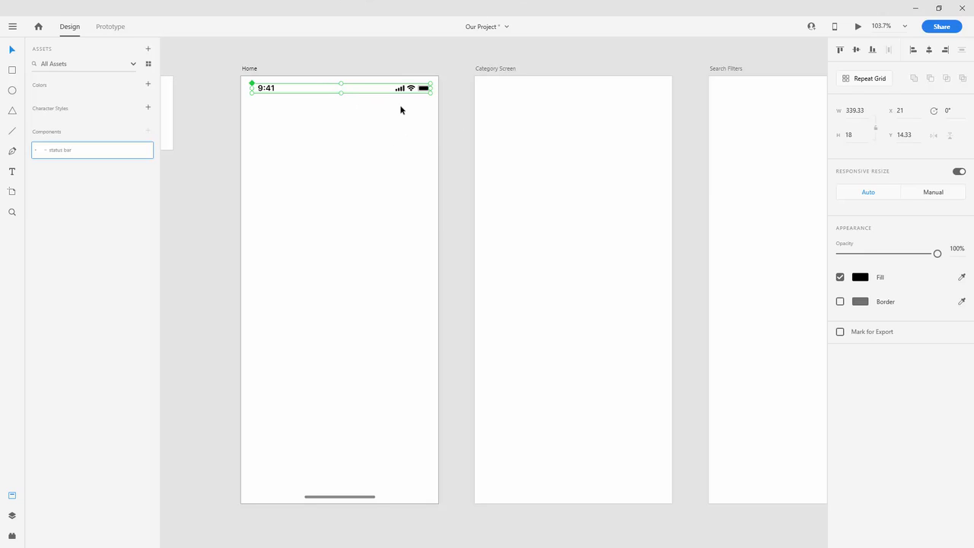
pyautogui.scroll(-1, 397, 125)
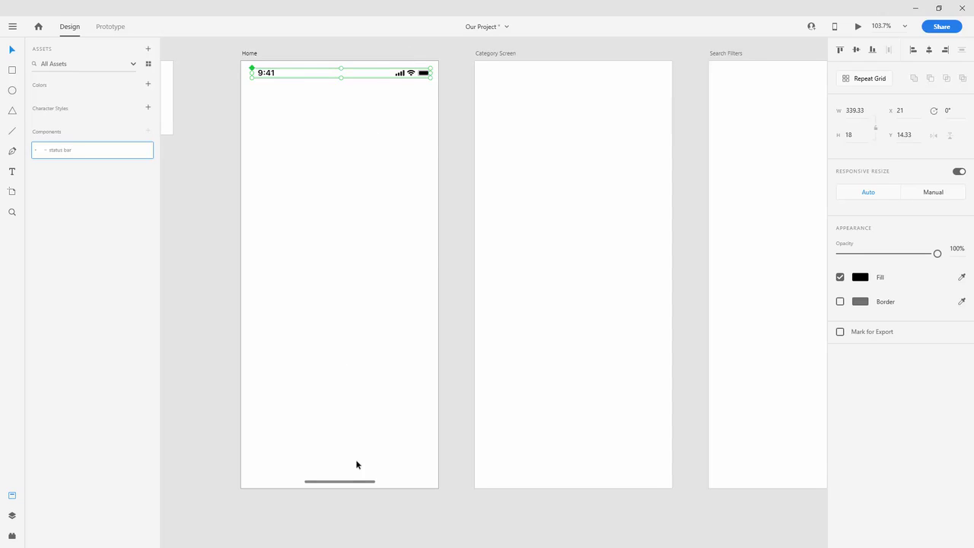
pyautogui.click(357, 482)
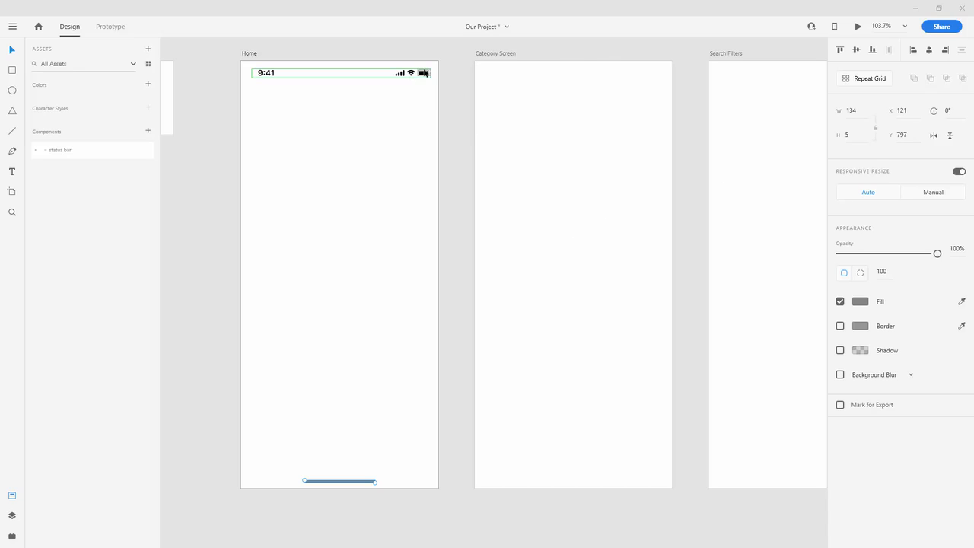
pyautogui.moveTo(241, 67); pyautogui.dragTo(434, 483)
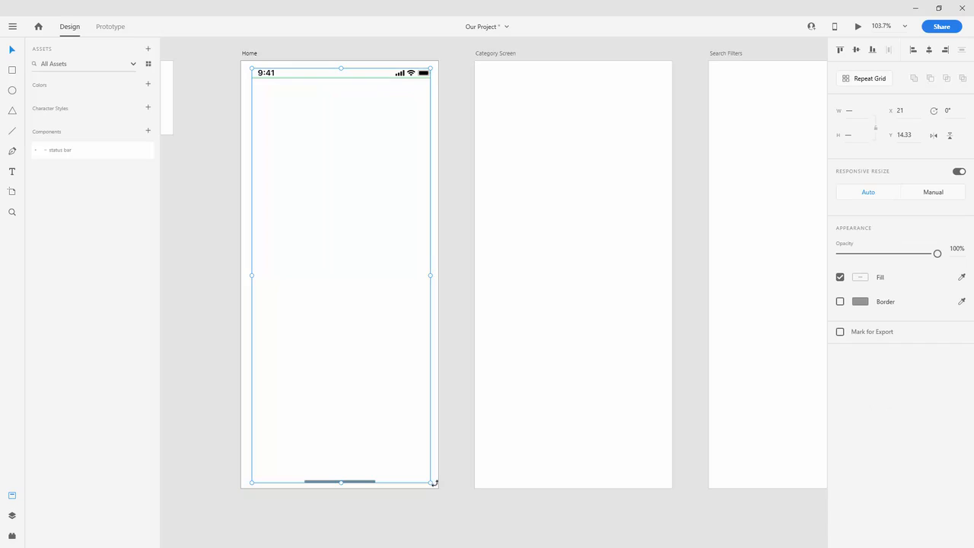
pyautogui.scroll(-5, 315, 299)
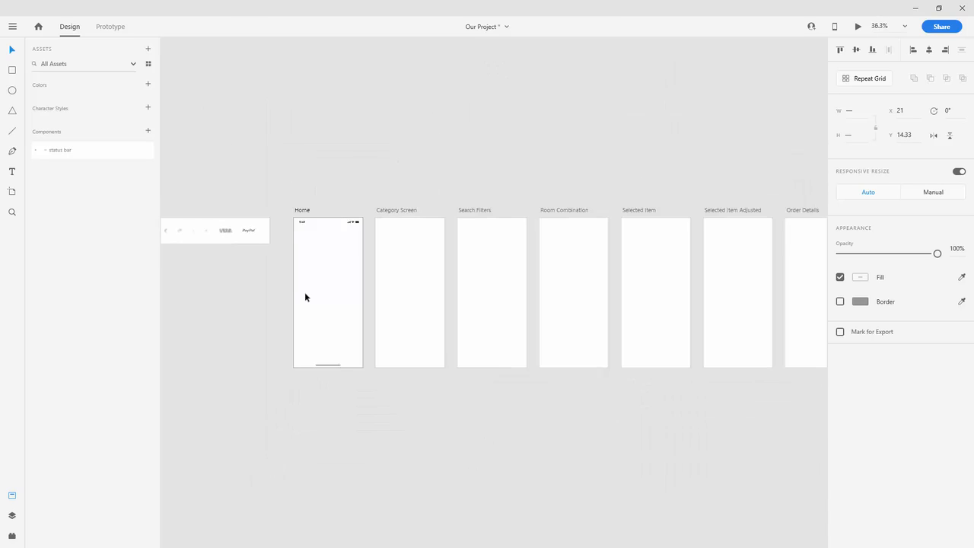
pyautogui.scroll(-1, 304, 298)
pyautogui.moveTo(787, 190); pyautogui.dragTo(365, 415)
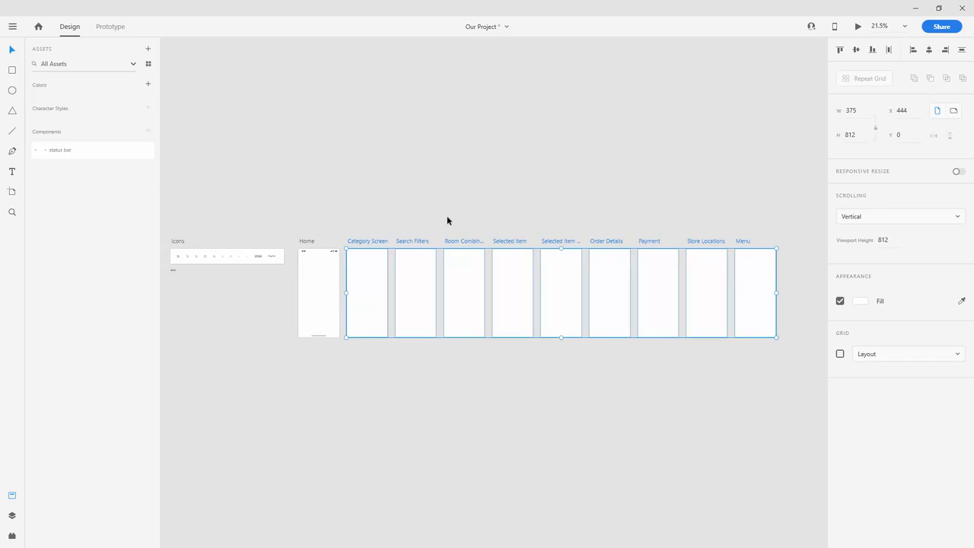
pyautogui.hotkey('ctrl', 'v')
pyautogui.click(446, 207)
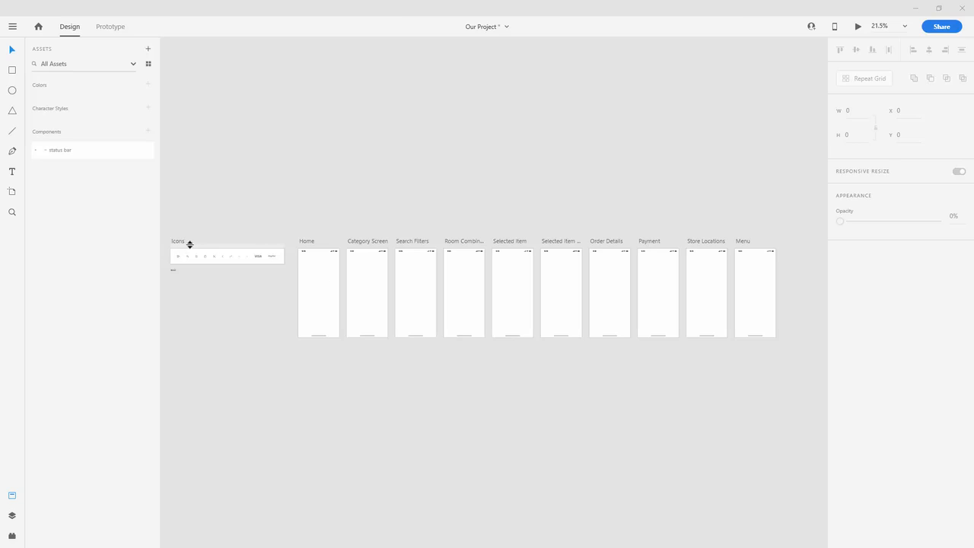
# Step: Copy the menu, search and shopping bag icons from the Icons artboard onto the Home artboard
pyautogui.scroll(5, 185, 241)
pyautogui.moveTo(208, 224); pyautogui.dragTo(353, 176)
pyautogui.scroll(5, 300, 203)
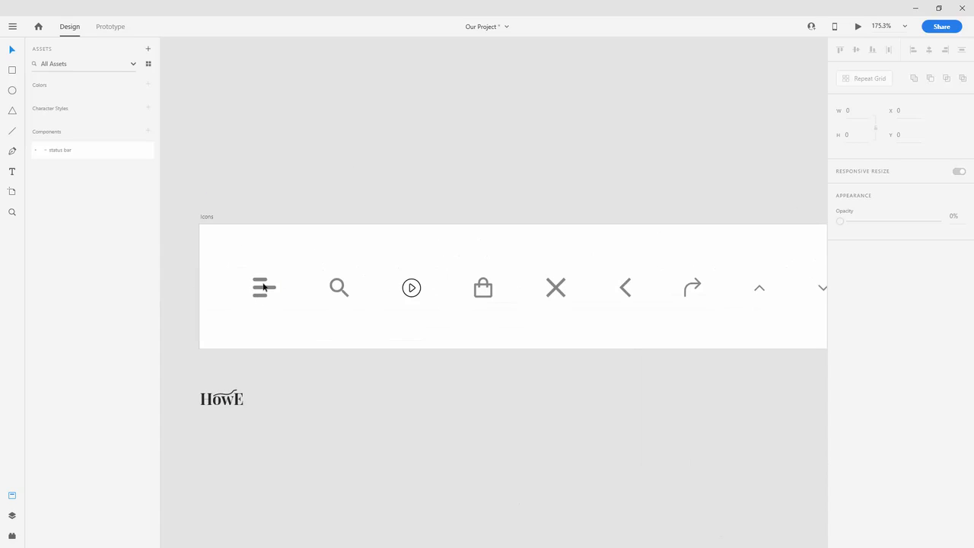
pyautogui.click(265, 288)
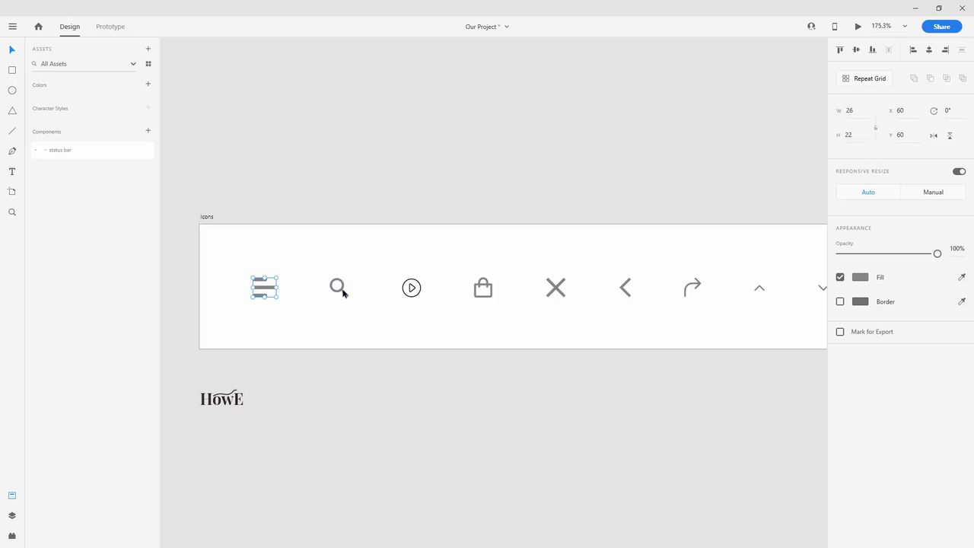
pyautogui.keyDown('shift'); pyautogui.click(343, 291); pyautogui.keyUp('shift')
pyautogui.keyDown('shift'); pyautogui.click(489, 288); pyautogui.keyUp('shift')
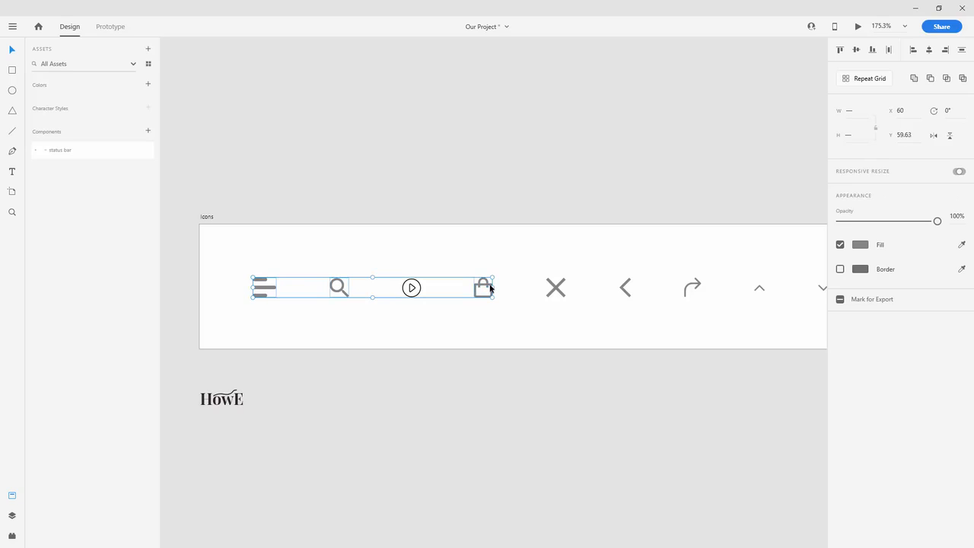
pyautogui.scroll(-5, 297, 247)
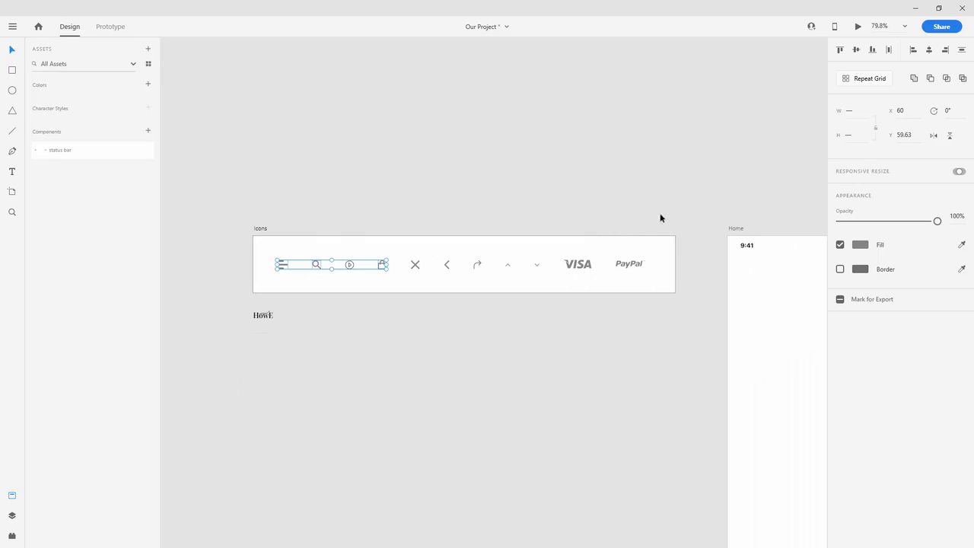
pyautogui.moveTo(730, 174); pyautogui.dragTo(348, 145)
pyautogui.click(426, 273)
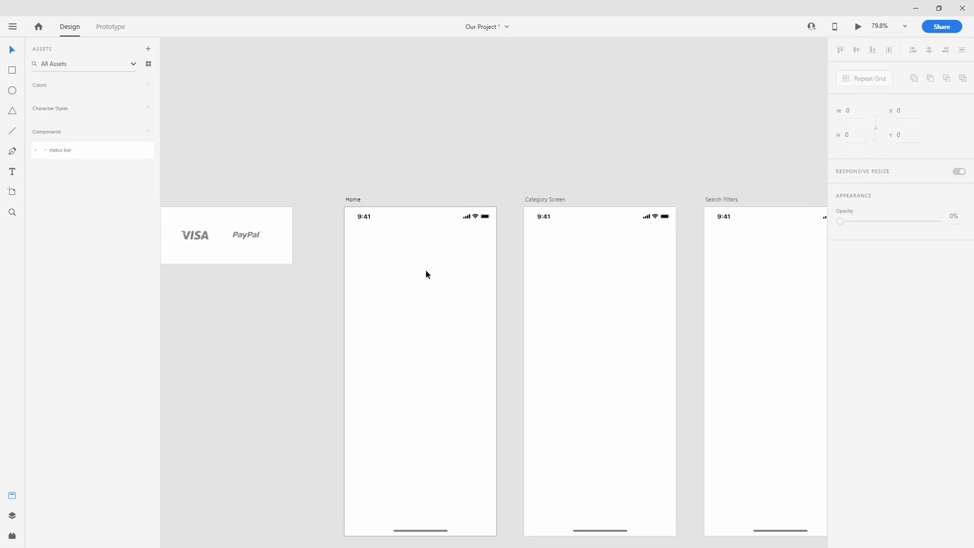
pyautogui.hotkey('ctrl', 'v')
# Step: Move the three pasted icons together to Y 52.63, just beneath the status bar on the Home artboard
pyautogui.scroll(5, 365, 229)
pyautogui.scroll(3, 373, 233)
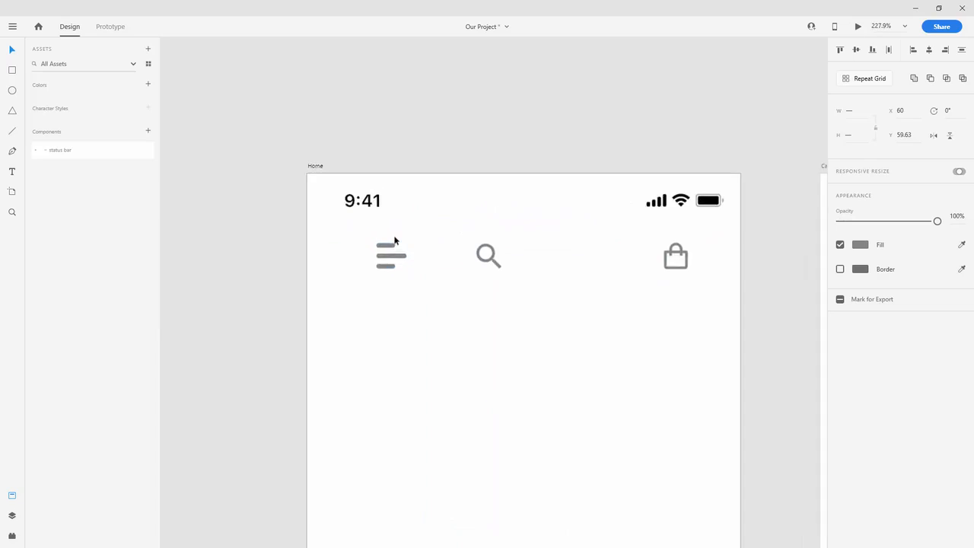
pyautogui.moveTo(393, 264); pyautogui.dragTo(384, 225)
pyautogui.hotkey('shift', 'Down')
pyautogui.hotkey('shift', 'Down')
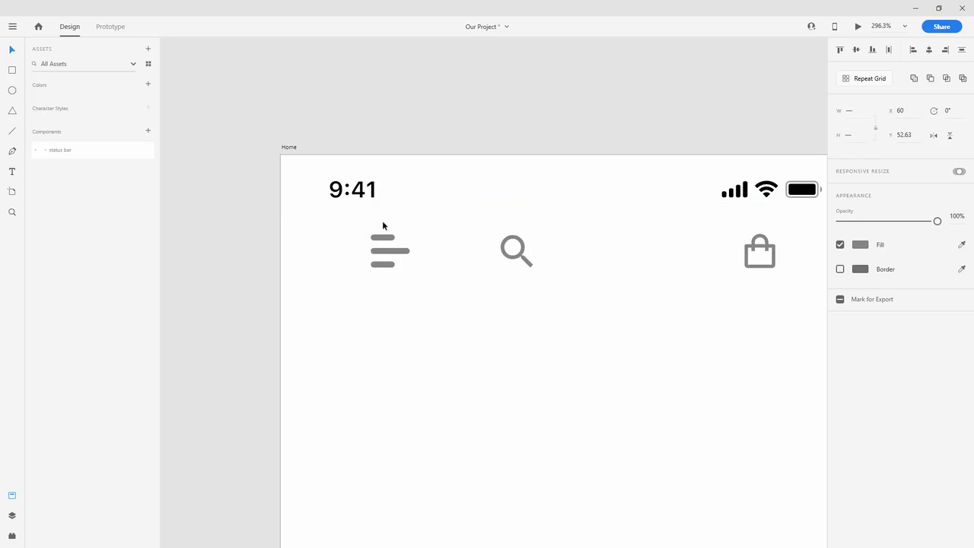
pyautogui.click(344, 225)
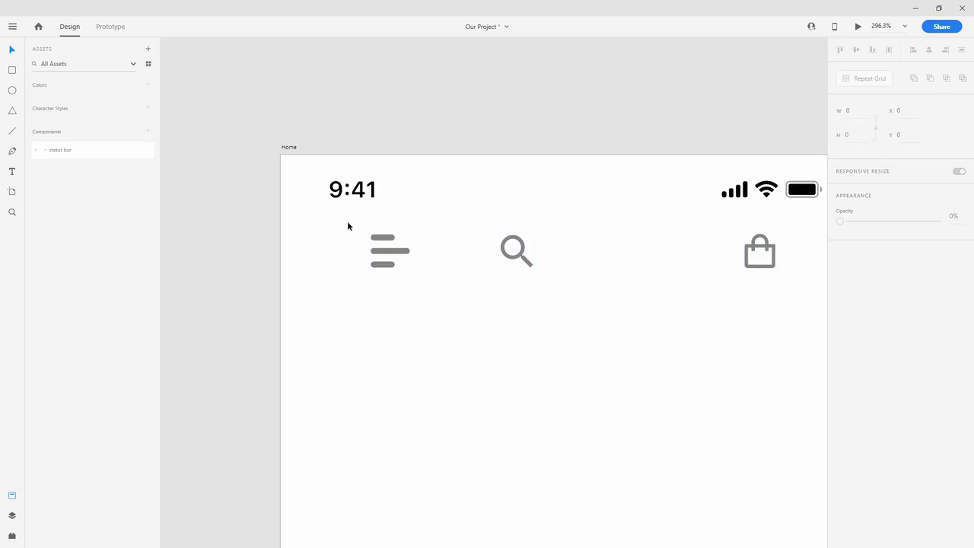
# Step: Align the menu icon with the Home artboard's left edge and the search icon with its right edge
pyautogui.doubleClick(376, 236)
pyautogui.moveTo(369, 239); pyautogui.dragTo(290, 240)
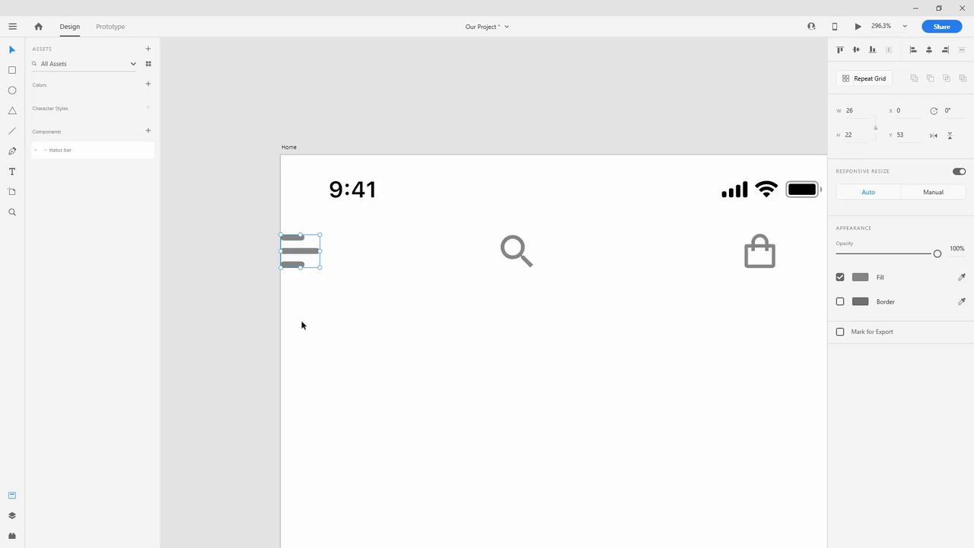
pyautogui.moveTo(580, 209); pyautogui.dragTo(408, 177)
pyautogui.click(349, 218)
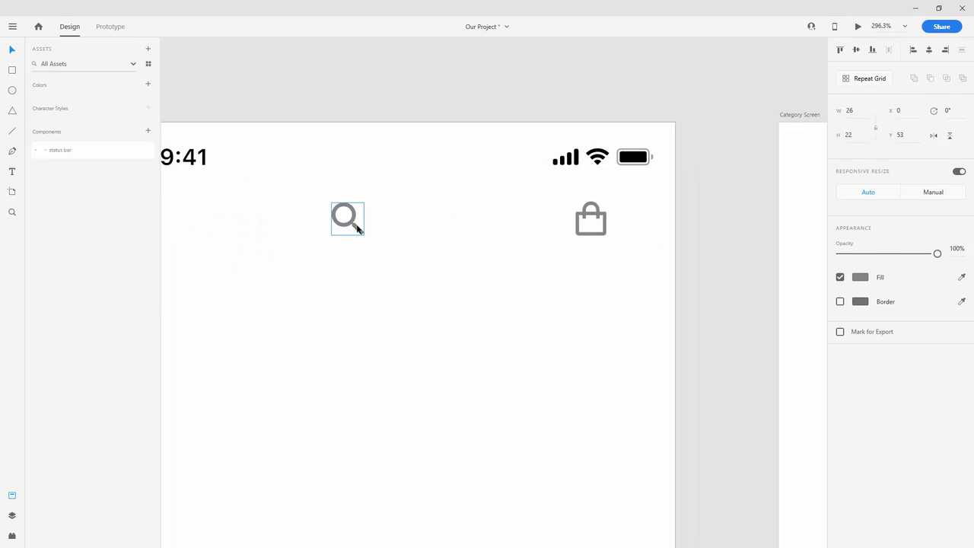
pyautogui.click(945, 50)
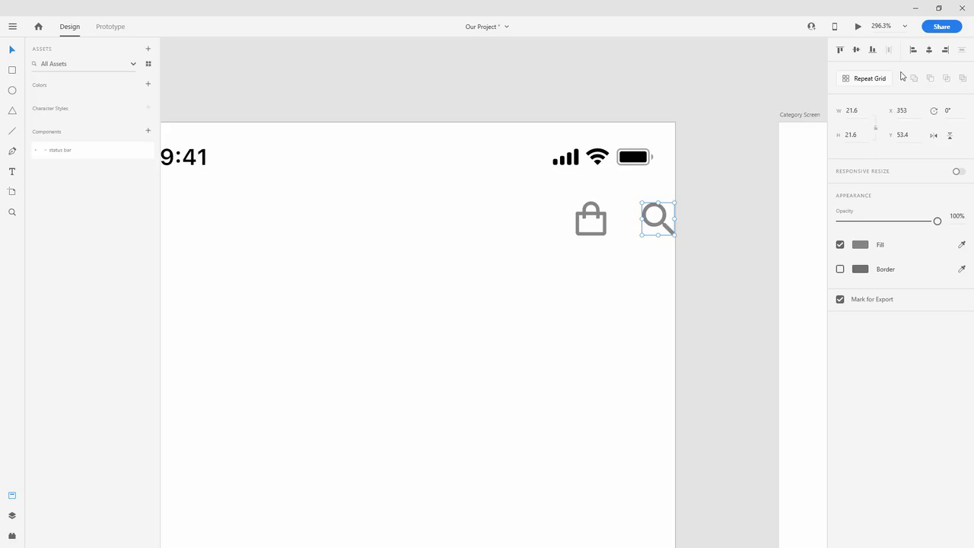
# Step: Shift the search and menu icons 20 px inward from their respective edges of the Home artboard
pyautogui.press('alt')
pyautogui.scroll(-3, 693, 253)
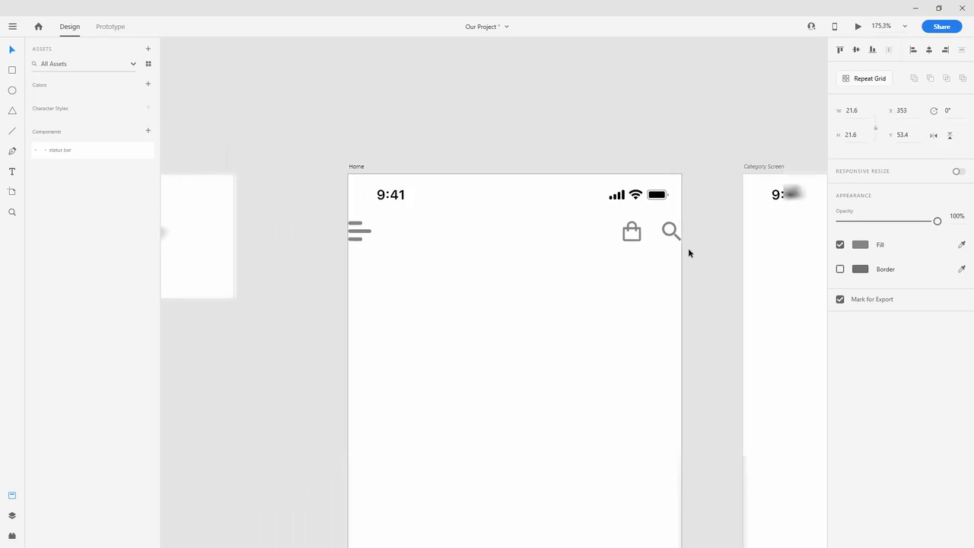
pyautogui.hotkey('shift', 'Left')
pyautogui.hotkey('shift', 'Left')
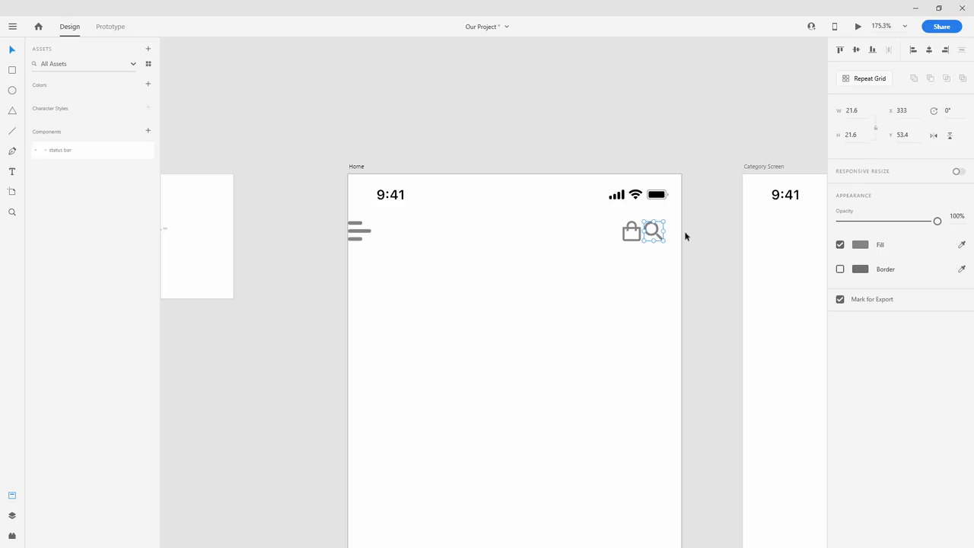
pyautogui.click(352, 236)
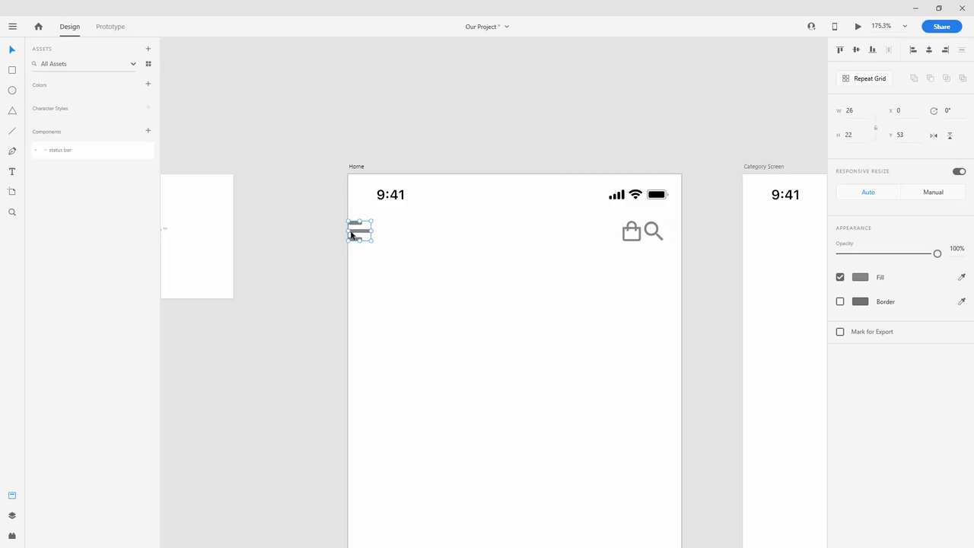
pyautogui.hotkey('shift', 'Right')
pyautogui.hotkey('shift', 'Right')
# Step: Position the shopping bag icon to the left of the search icon at X 292.73, leaving a gap of about 20 px
pyautogui.scroll(3, 670, 233)
pyautogui.click(615, 232)
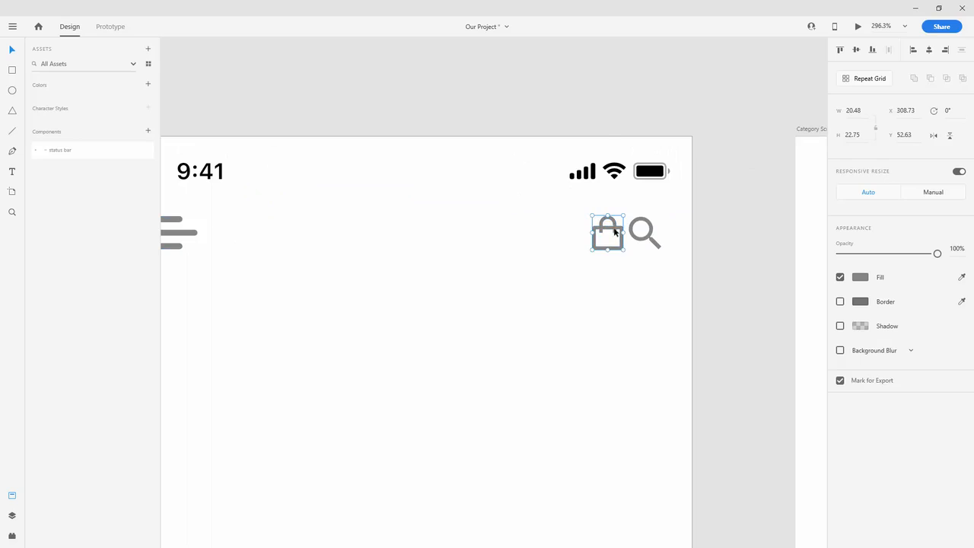
pyautogui.scroll(5, 615, 232)
pyautogui.press('Right')
pyautogui.press('Right')
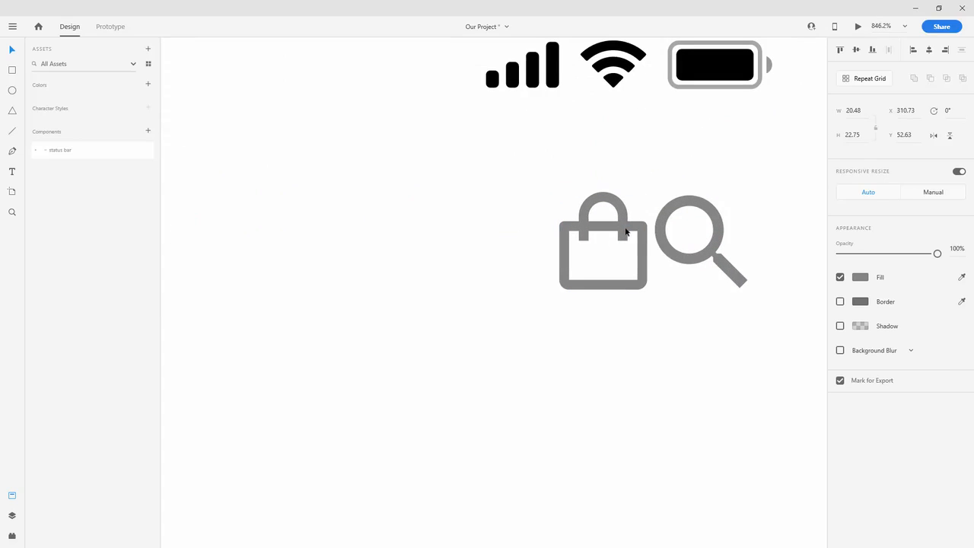
pyautogui.press('Right')
pyautogui.press('Right')
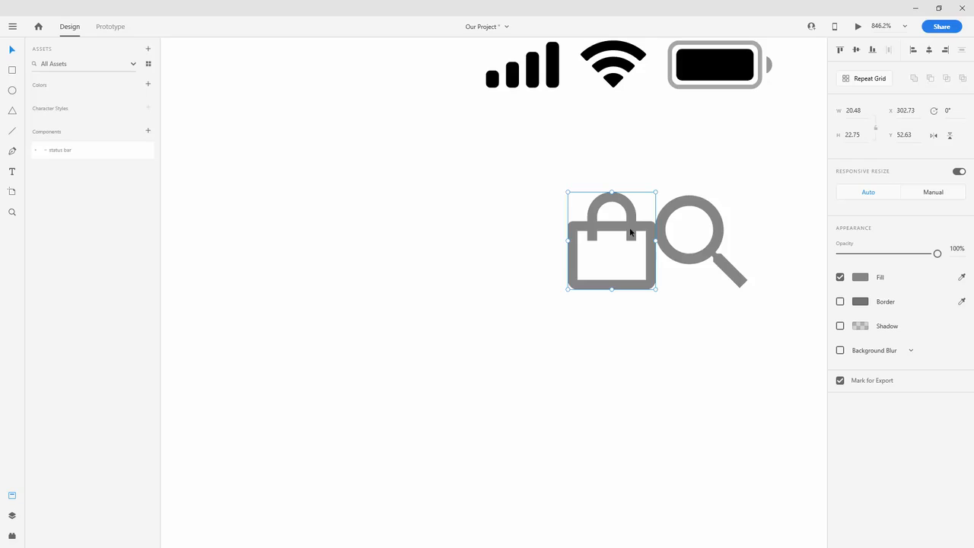
pyautogui.hotkey('shift', 'Left')
pyautogui.scroll(-8, 548, 194)
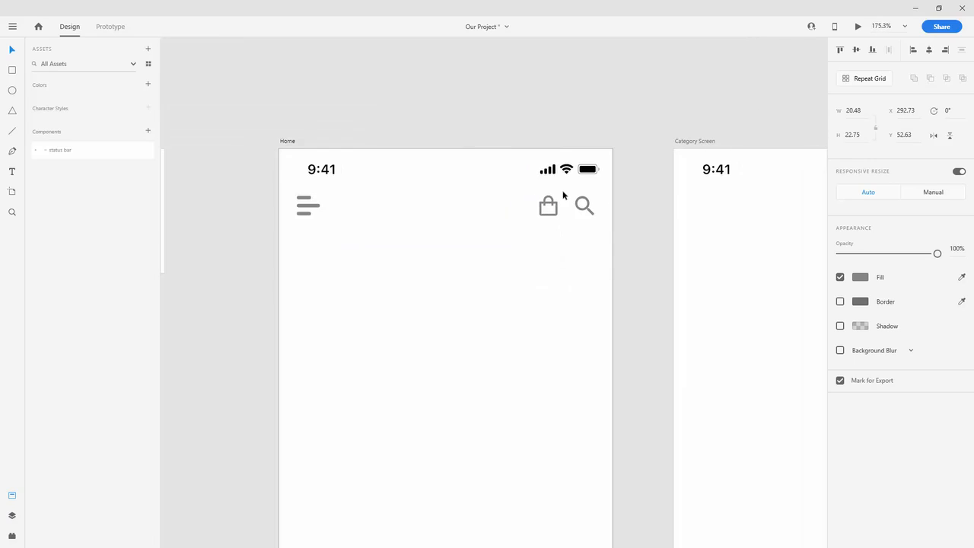
pyautogui.moveTo(399, 211); pyautogui.dragTo(434, 205)
pyautogui.click(309, 225)
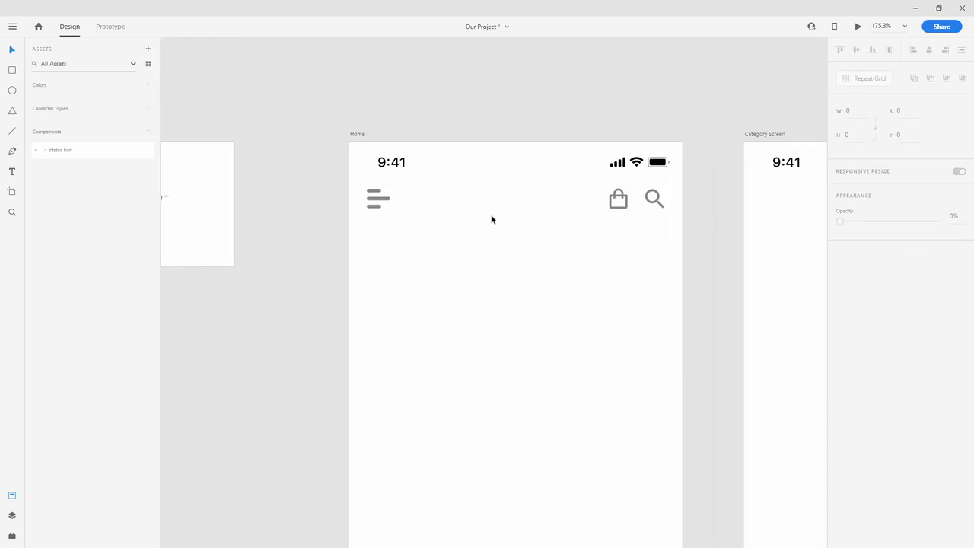
pyautogui.scroll(-2, 505, 213)
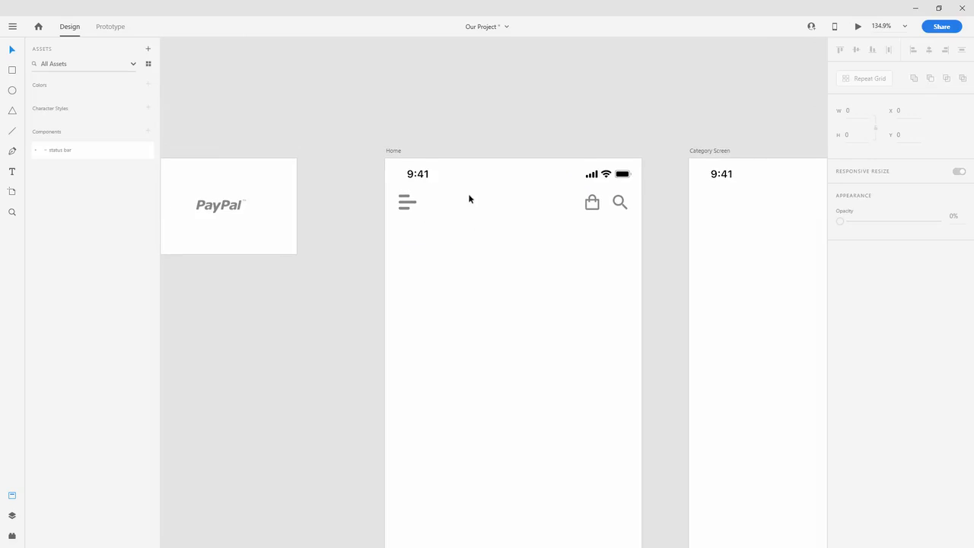
# Step: Copy the HowE logo from the pasteboard below the Icons artboard and paste it into the Home artboard
pyautogui.scroll(-2, 495, 219)
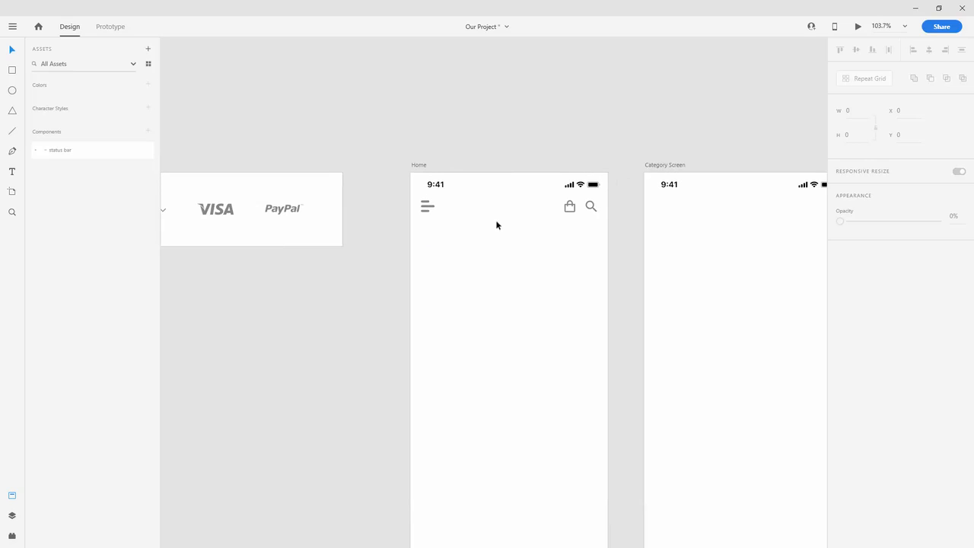
pyautogui.scroll(-2, 487, 220)
pyautogui.moveTo(342, 266); pyautogui.dragTo(533, 224)
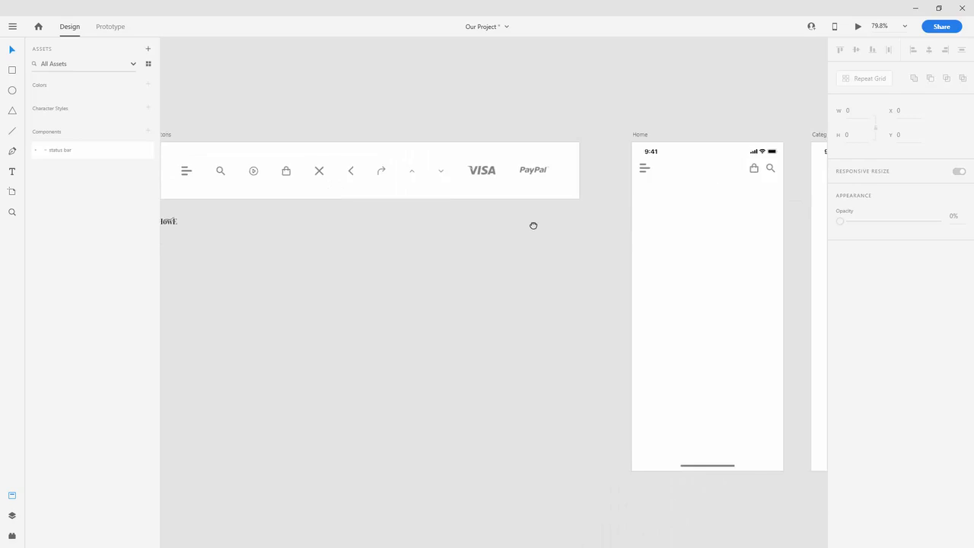
pyautogui.moveTo(415, 221); pyautogui.dragTo(449, 211)
pyautogui.moveTo(254, 224); pyautogui.dragTo(184, 212)
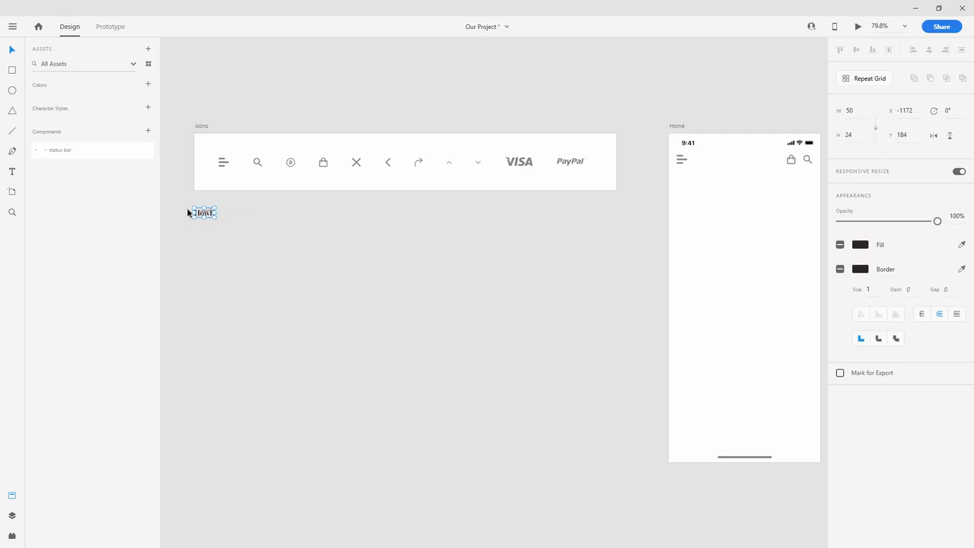
pyautogui.click(766, 174)
pyautogui.scroll(5, 796, 164)
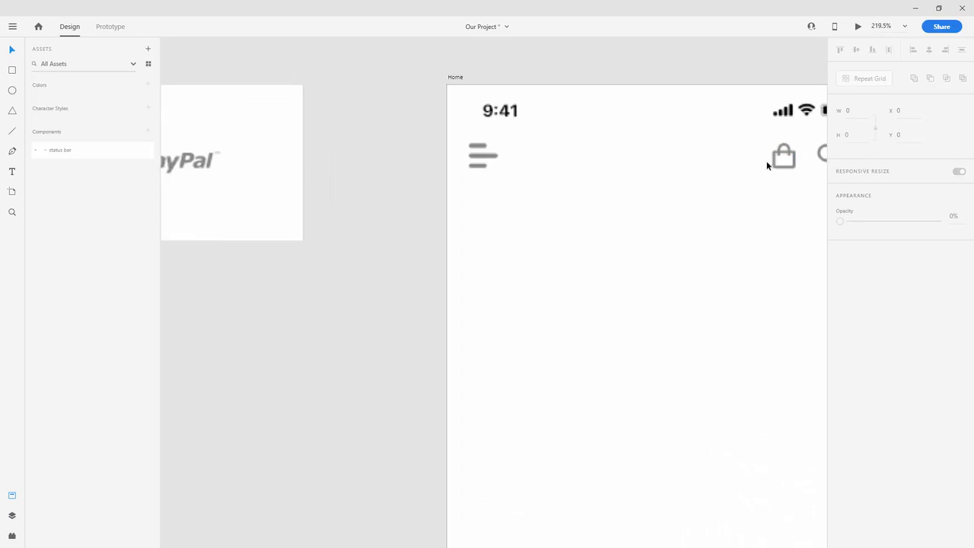
pyautogui.hotkey('ctrl', 'v')
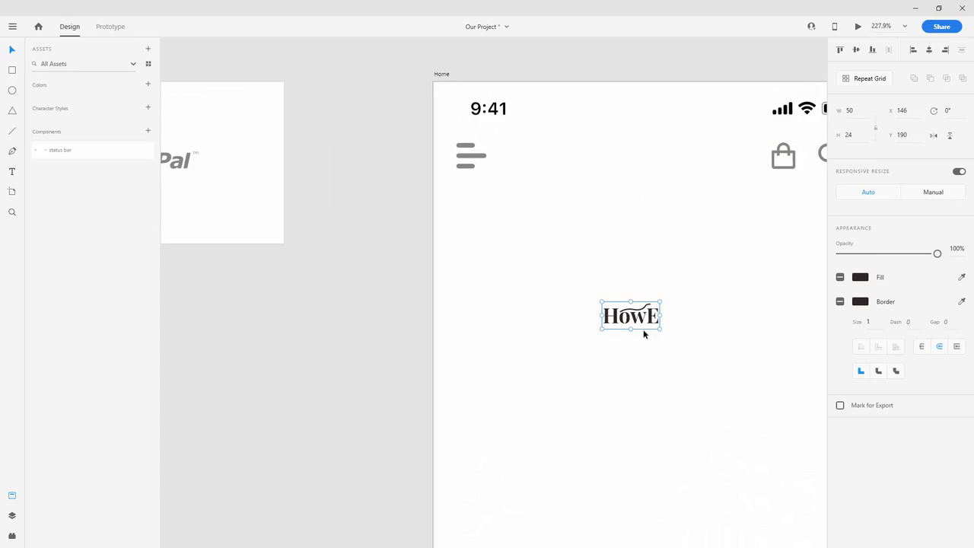
# Step: Center the HowE logo horizontally on the Home artboard and move it up to Y 52, level with the menu icon
pyautogui.click(926, 51)
pyautogui.moveTo(662, 319); pyautogui.dragTo(627, 166)
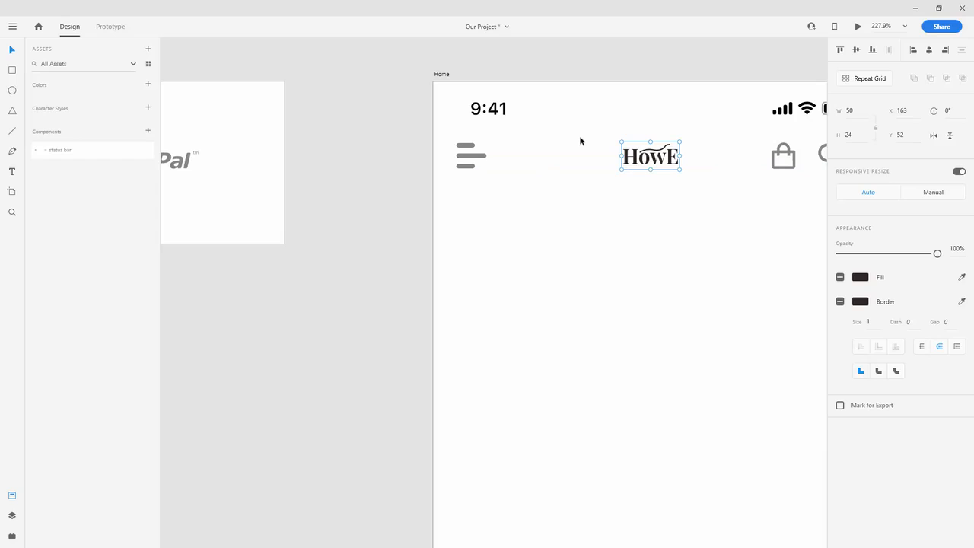
pyautogui.moveTo(687, 175); pyautogui.dragTo(457, 143)
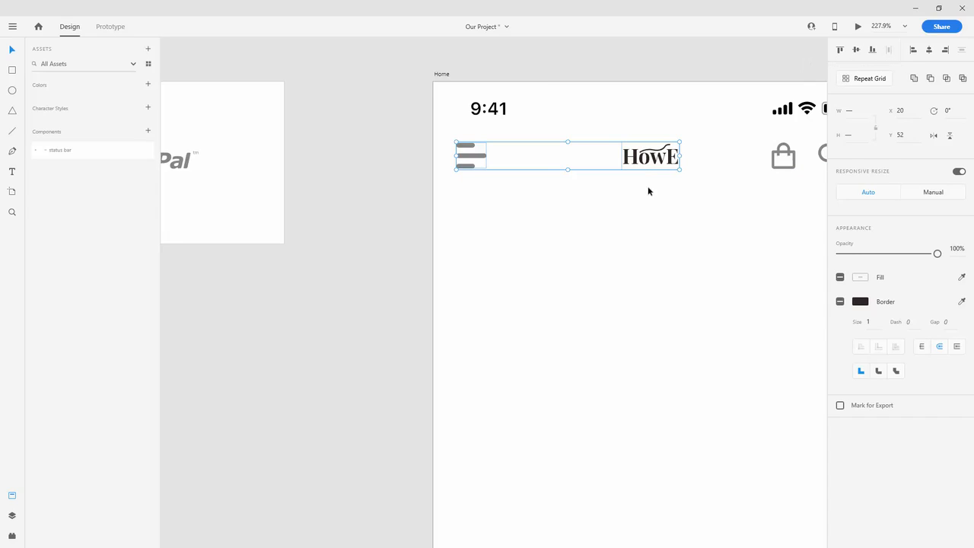
pyautogui.click(685, 195)
# Step: Group the menu icon, HowE logo, shopping bag and search icon on the Home artboard
pyautogui.moveTo(711, 191); pyautogui.dragTo(615, 190)
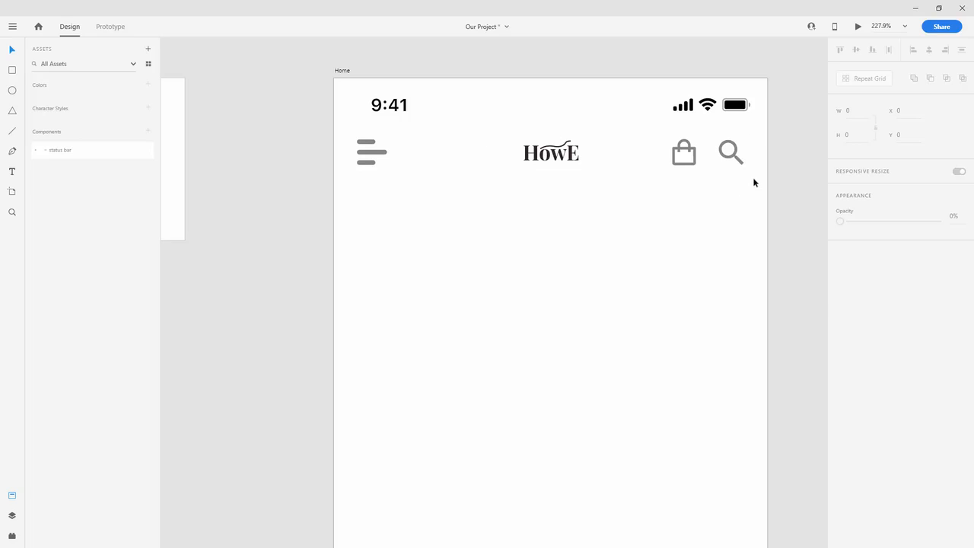
pyautogui.moveTo(754, 183); pyautogui.dragTo(354, 138)
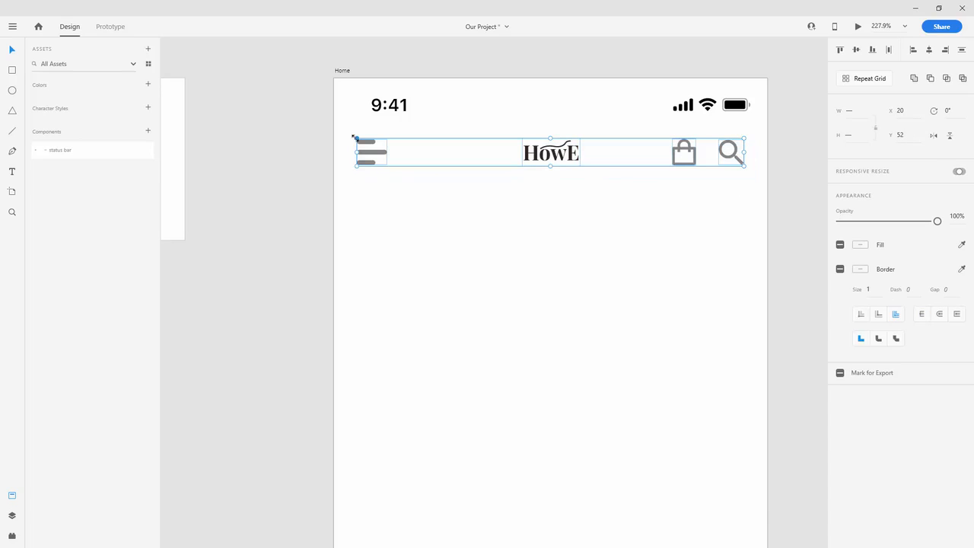
pyautogui.hotkey('ctrl', 'g')
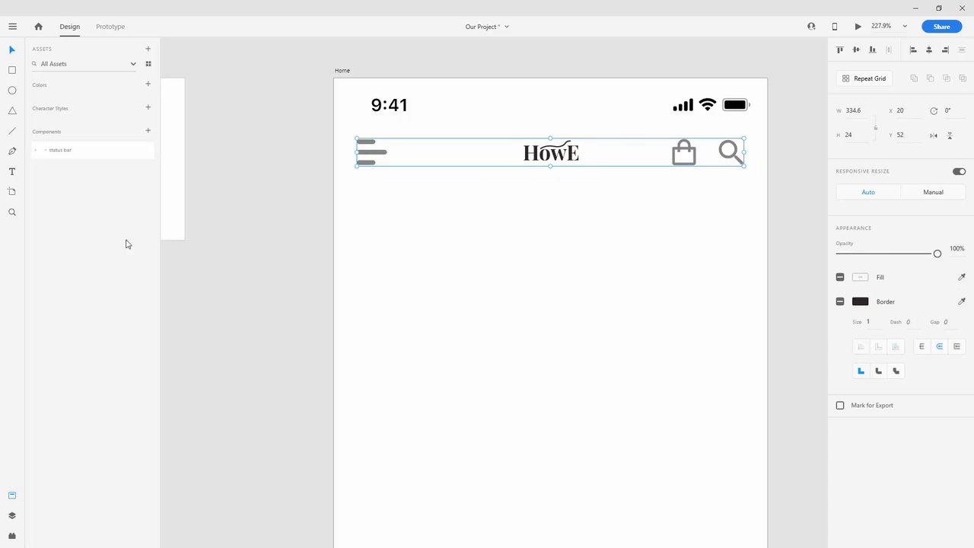
# Step: Rename the new header group "nav bar" and place it below the status bar in the Home layer order
pyautogui.click(14, 517)
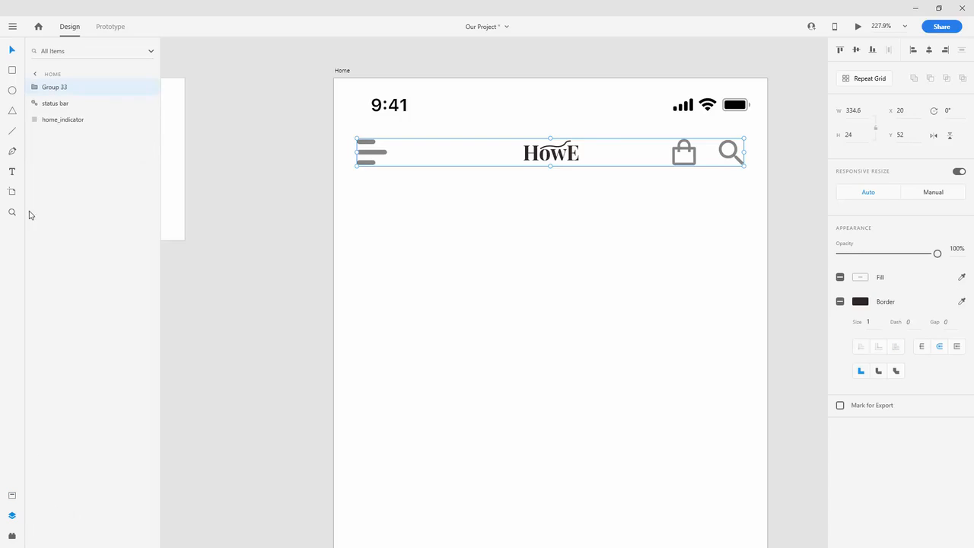
pyautogui.doubleClick(61, 85)
pyautogui.write('n')
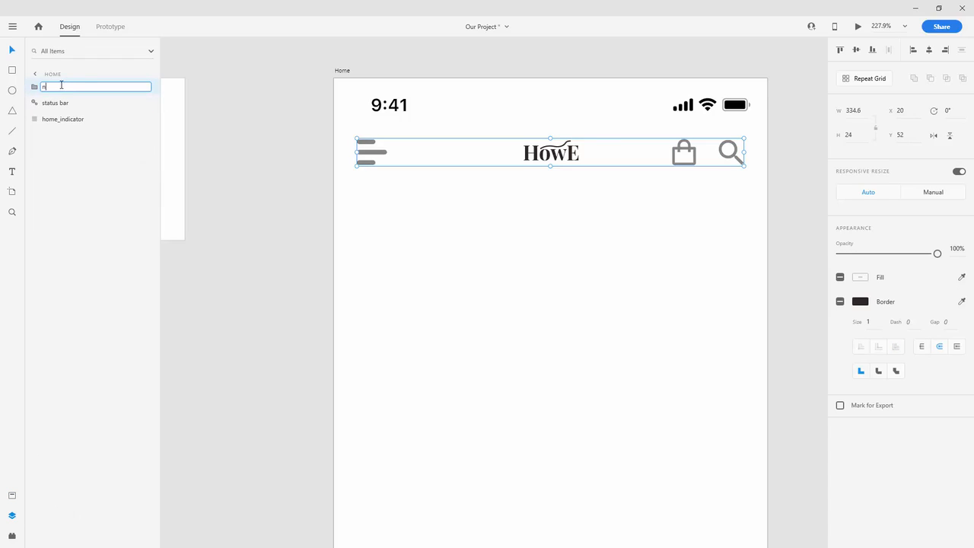
pyautogui.write('av bar')
pyautogui.press('Return')
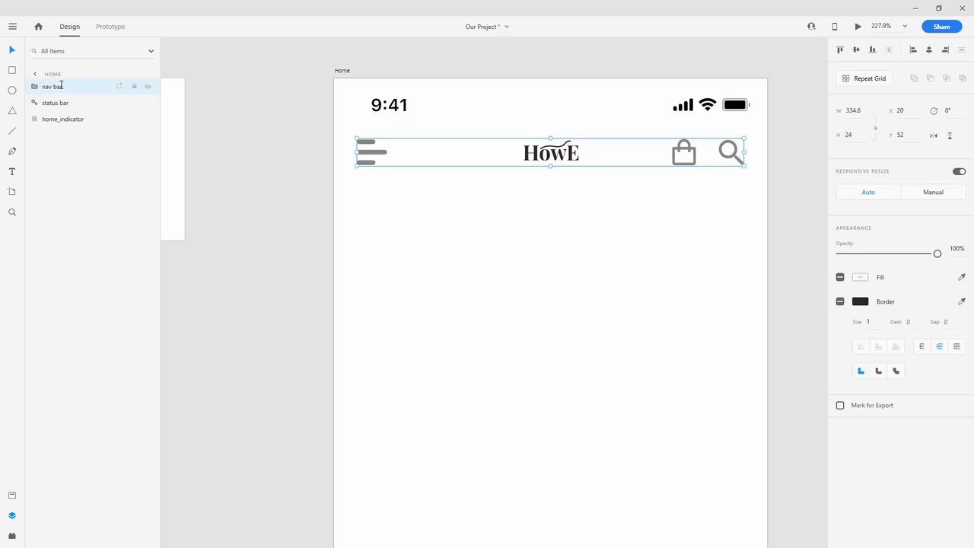
pyautogui.moveTo(61, 89); pyautogui.dragTo(76, 114)
# Step: Paste a copy of the nav bar into the Category Screen artboard and place its layer below the status bar
pyautogui.scroll(-3, 218, 118)
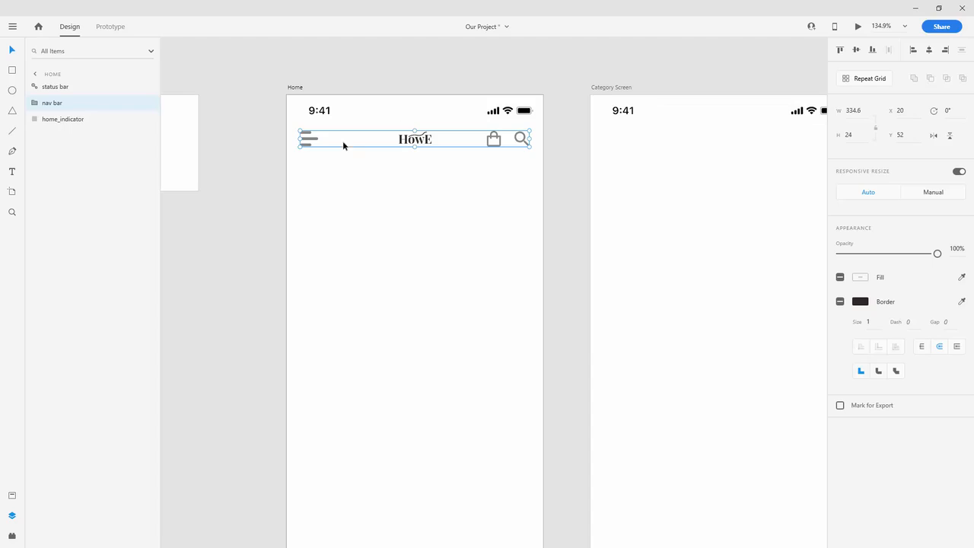
pyautogui.scroll(-3, 235, 135)
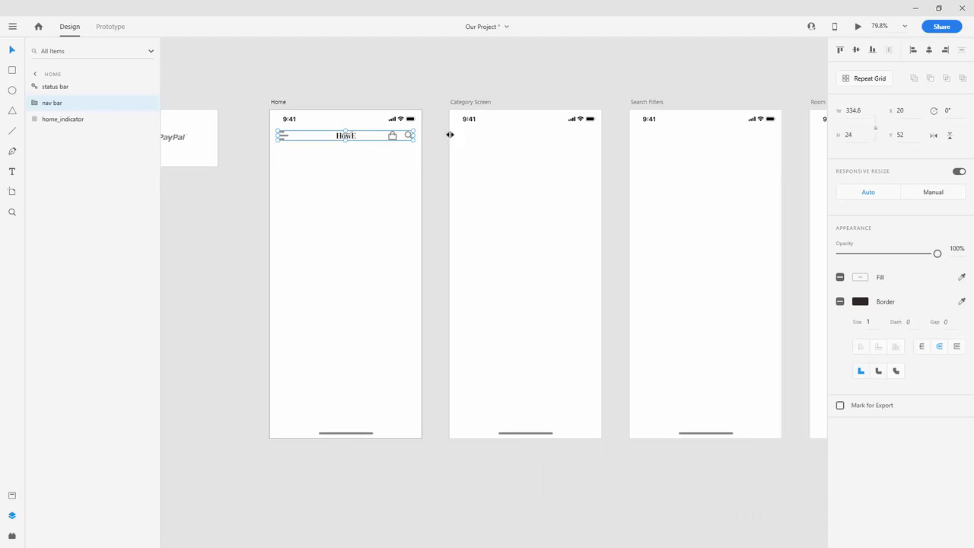
pyautogui.click(555, 154)
pyautogui.hotkey('ctrl', 'v')
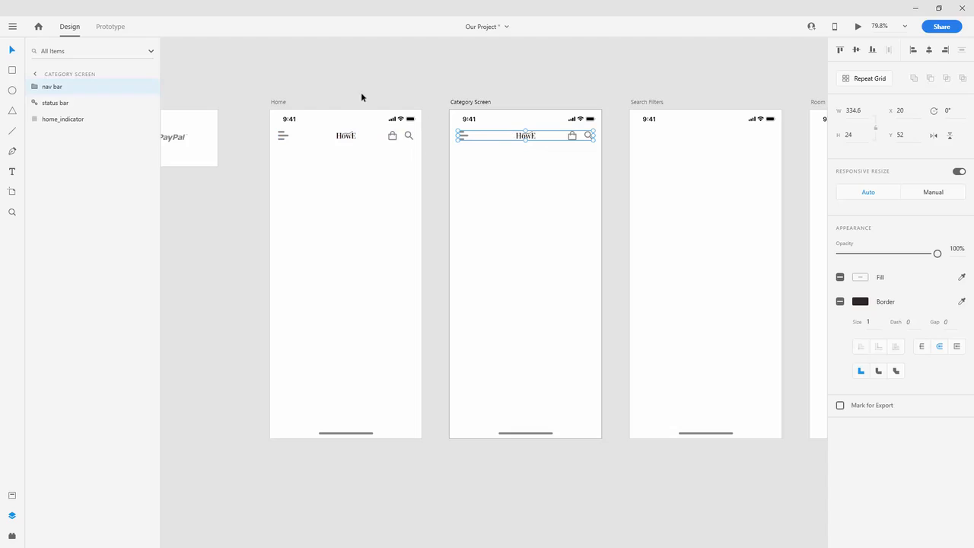
pyautogui.moveTo(60, 89); pyautogui.dragTo(66, 106)
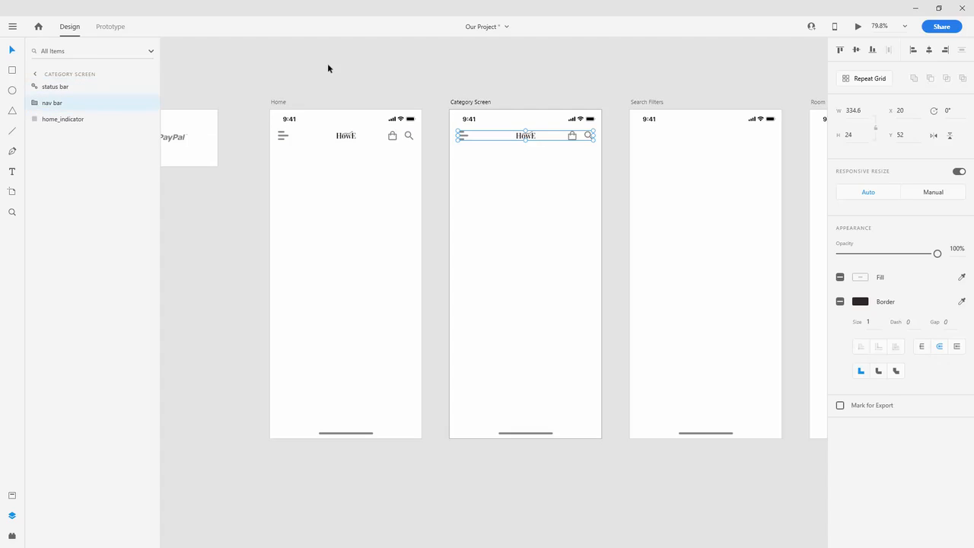
pyautogui.click(328, 67)
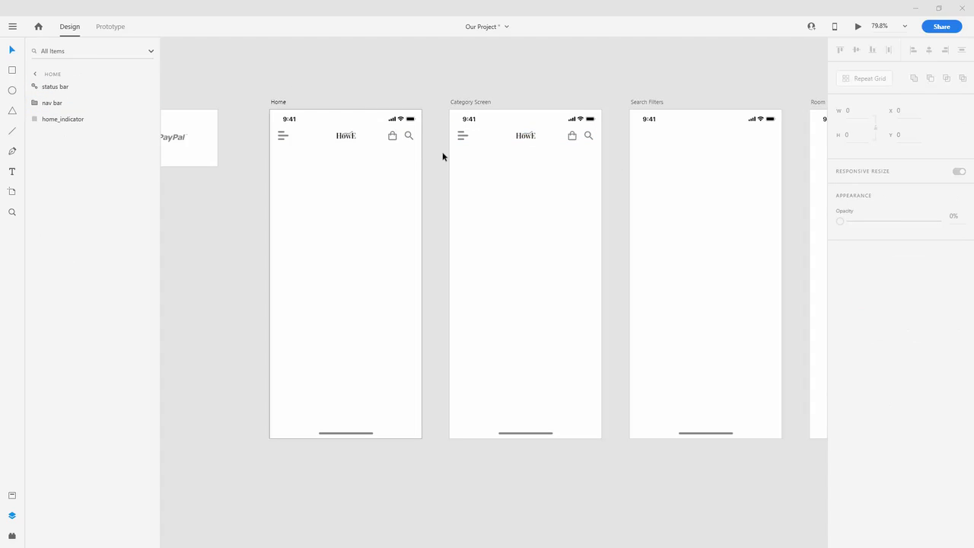
# Step: Draw a borderless rectangle of about 69 × 77 px on the pasteboard beneath the PayPal end of the Icons artboard
pyautogui.scroll(-3, 402, 141)
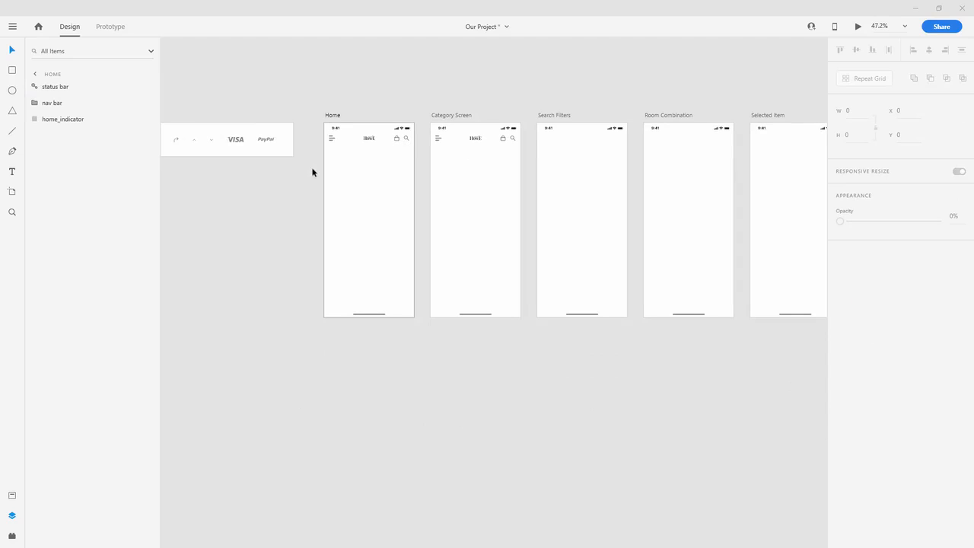
pyautogui.moveTo(281, 176); pyautogui.dragTo(383, 168)
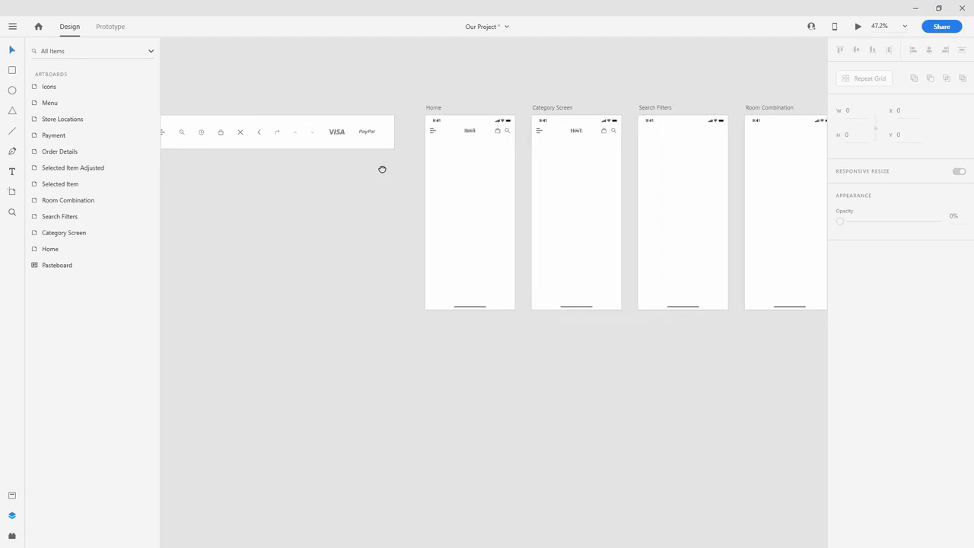
pyautogui.scroll(3, 339, 168)
pyautogui.click(12, 70)
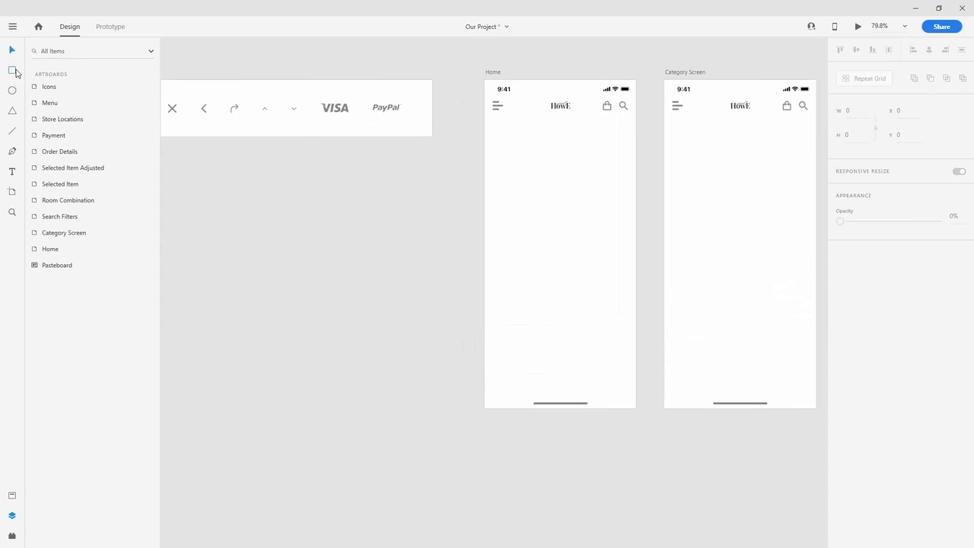
pyautogui.moveTo(395, 148); pyautogui.dragTo(424, 180)
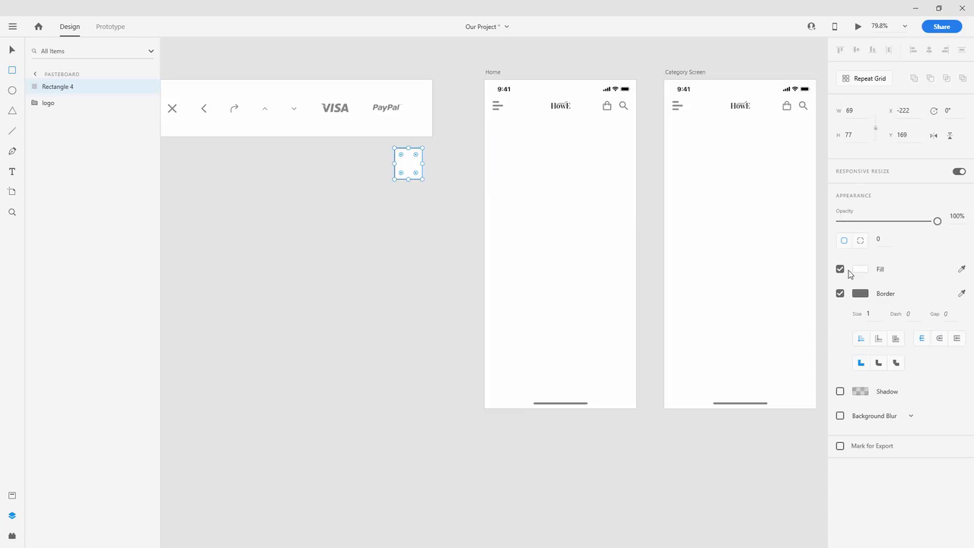
pyautogui.click(840, 293)
pyautogui.click(11, 50)
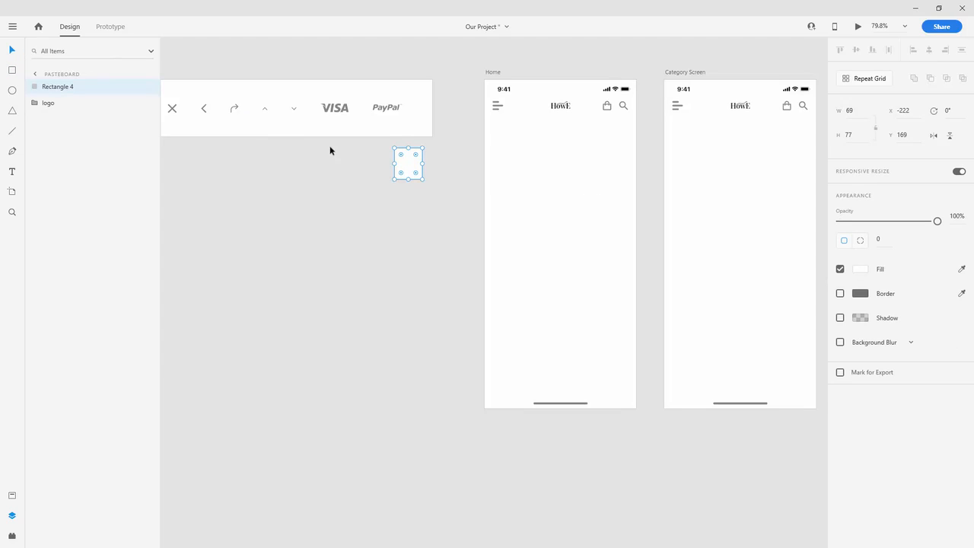
# Step: Duplicate the rectangle downward four times to form an evenly spaced column of five, each 106 px below the previous one
pyautogui.hotkey('ctrl', 'd')
pyautogui.moveTo(408, 173); pyautogui.dragTo(406, 331)
pyautogui.hotkey('ctrl', 'd')
pyautogui.hotkey('ctrl', 'd')
pyautogui.hotkey('ctrl', 'd')
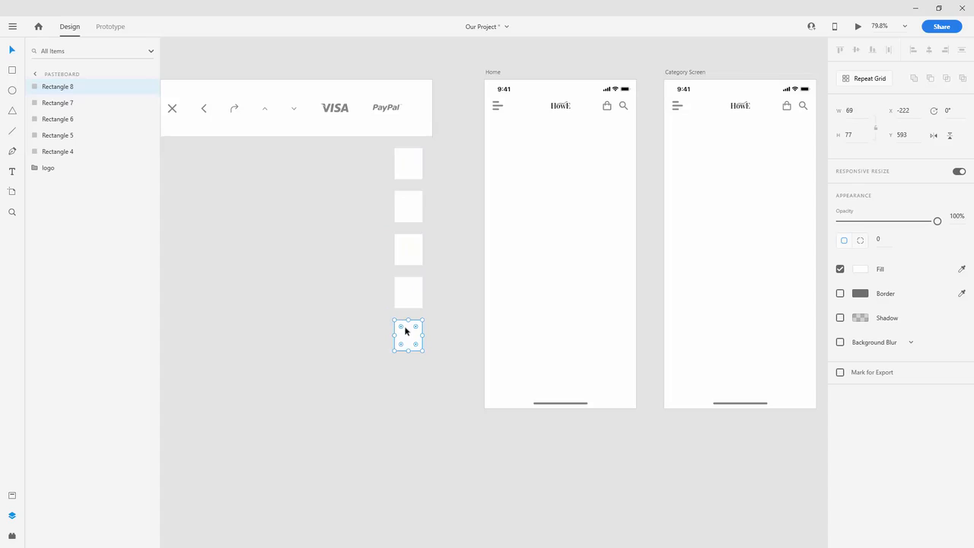
# Step: Set the fill of the top rectangle in the column to #0B0B0B
pyautogui.click(409, 163)
pyautogui.click(860, 269)
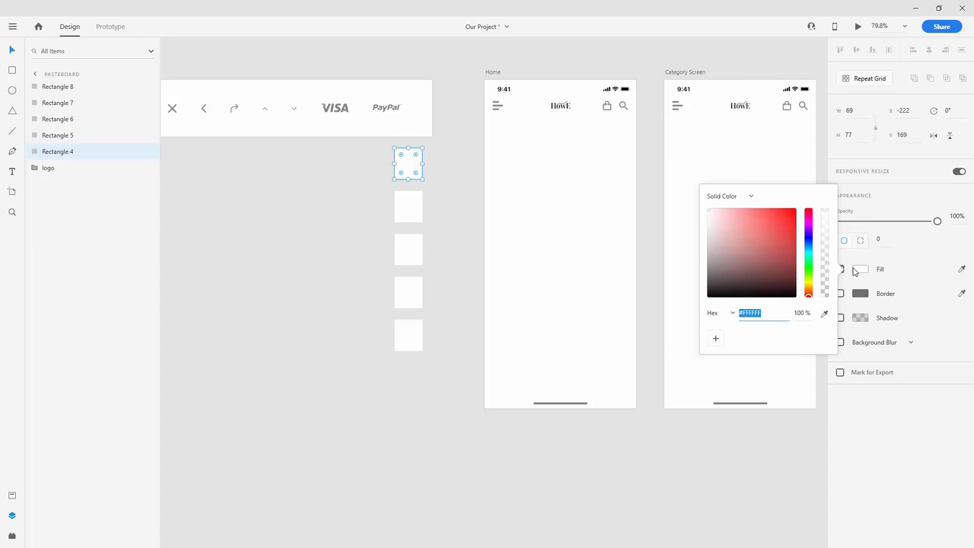
pyautogui.write('0b0b0b')
pyautogui.press('Return')
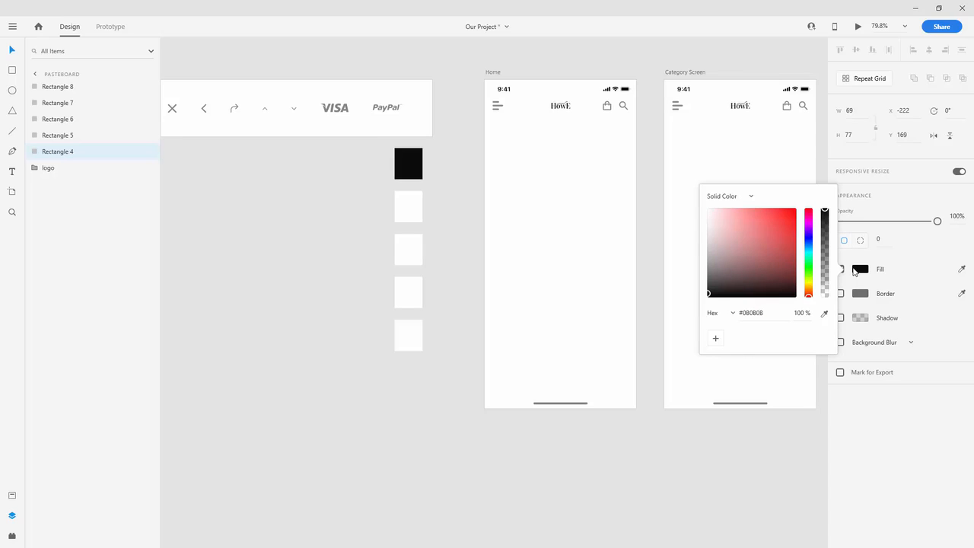
# Step: Set the fill of the second rectangle in the column to #858585
pyautogui.click(406, 213)
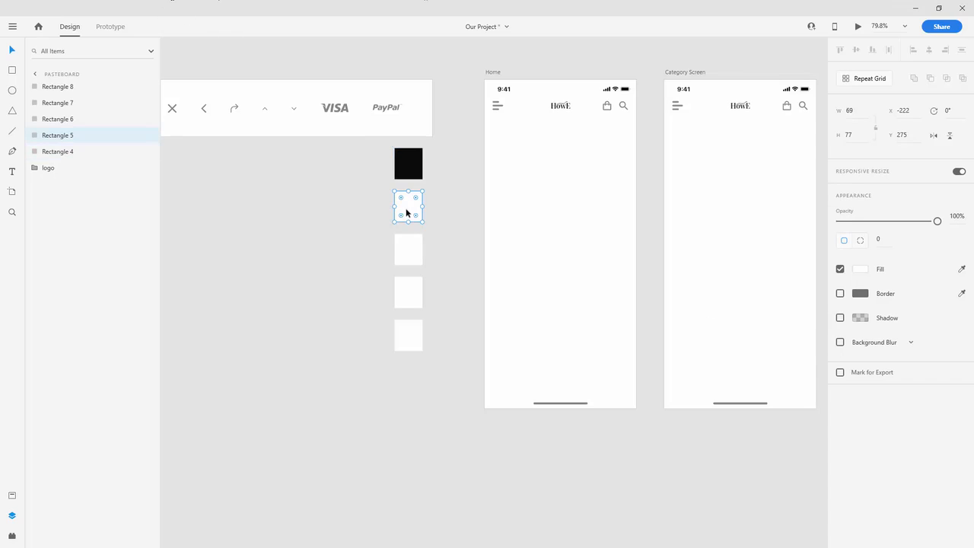
pyautogui.click(863, 272)
pyautogui.write('858585')
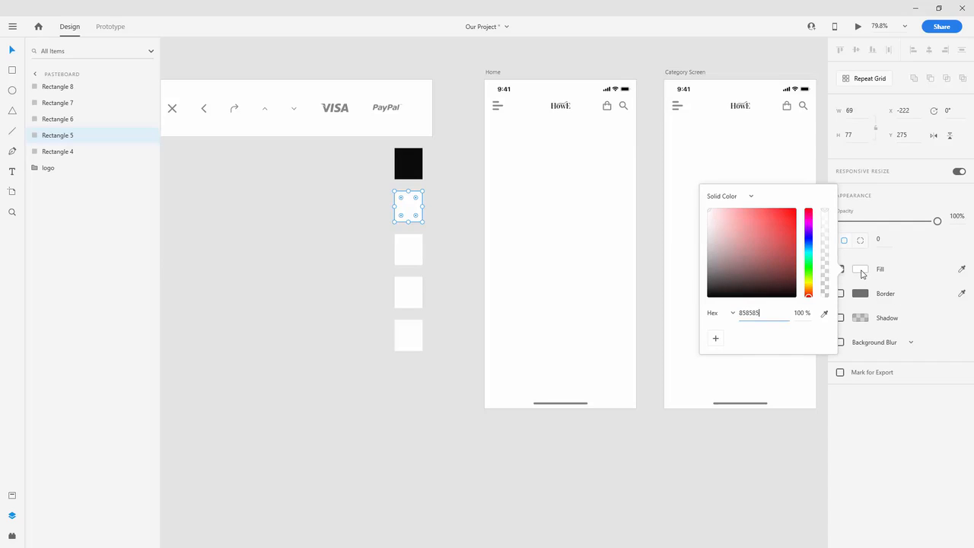
pyautogui.press('Return')
# Step: Set the fill of the third rectangle in the column to #717171
pyautogui.click(407, 250)
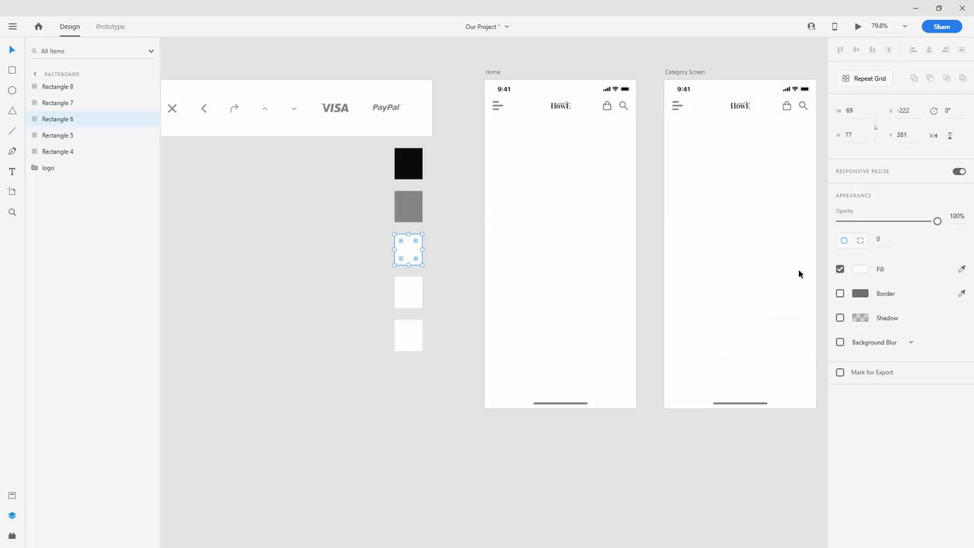
pyautogui.click(863, 270)
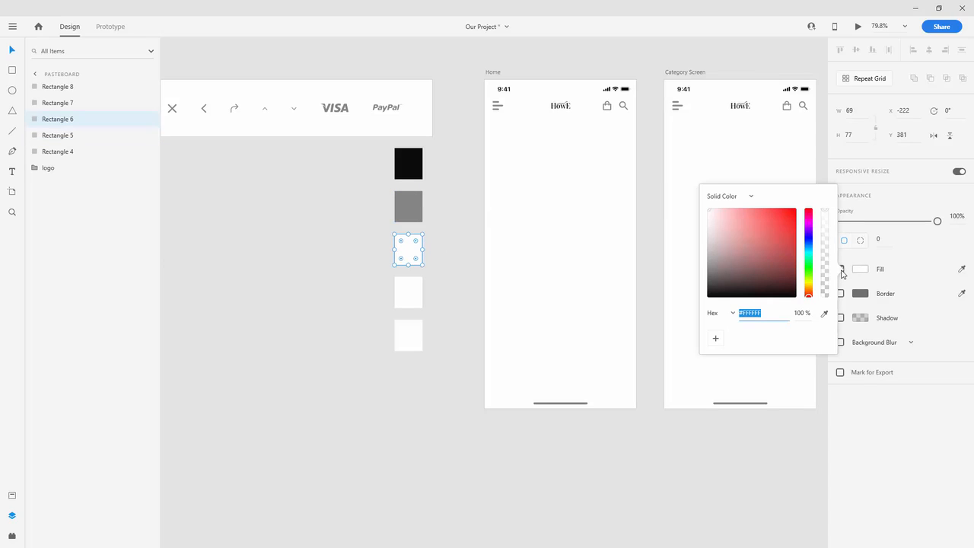
pyautogui.write('717171')
pyautogui.press('Return')
# Step: Set the fill of the fourth rectangle in the column to #EBEBEB
pyautogui.click(420, 298)
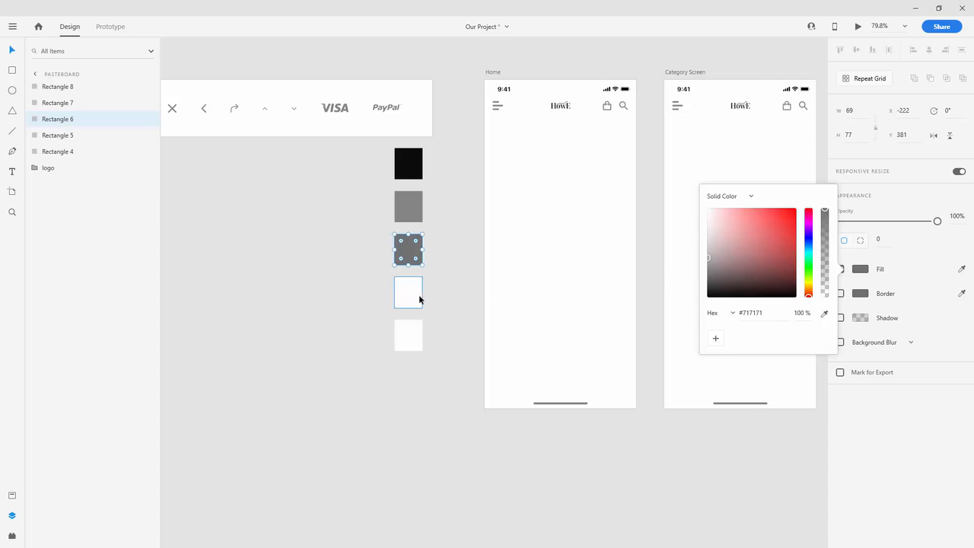
pyautogui.click(860, 270)
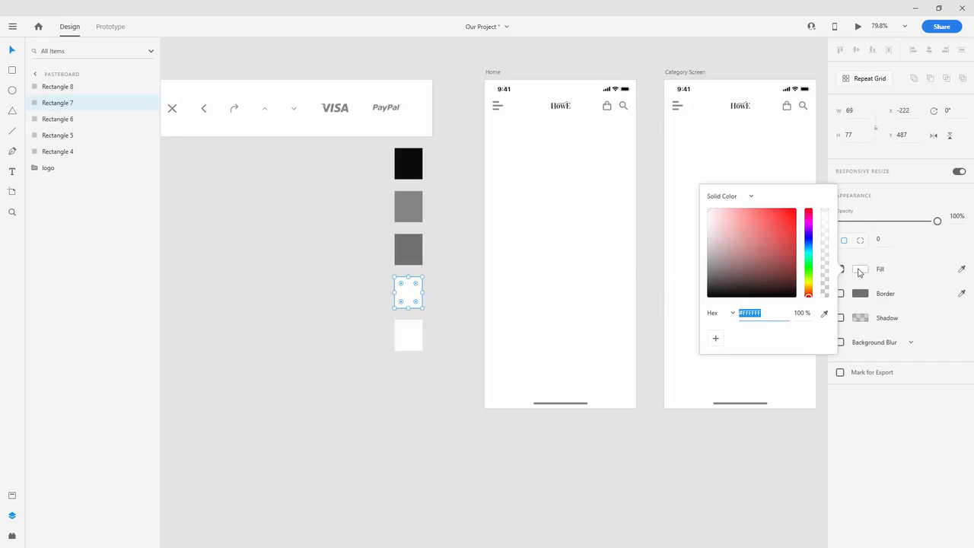
pyautogui.write('ebebeb')
pyautogui.press('Return')
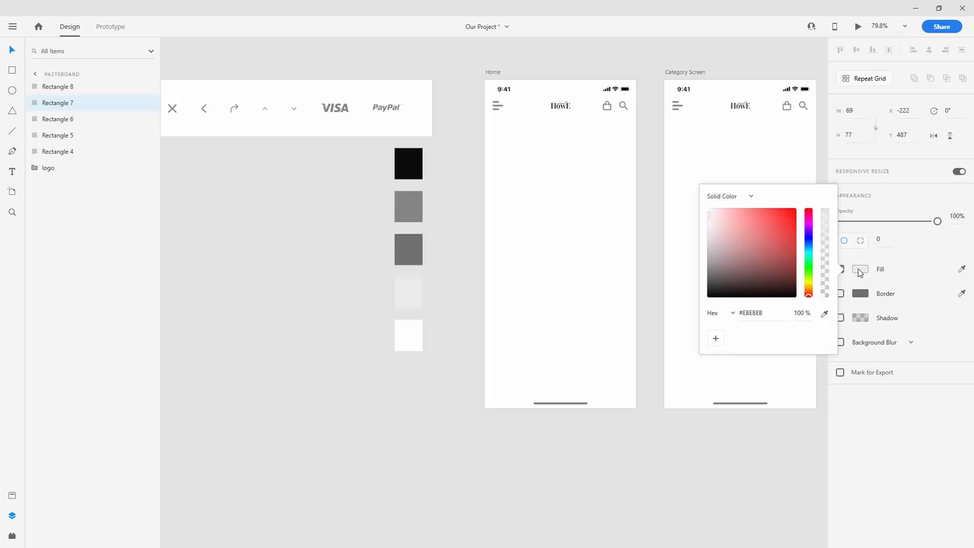
# Step: Set the fill of the fifth rectangle in the column to #FFFFFF
pyautogui.click(415, 337)
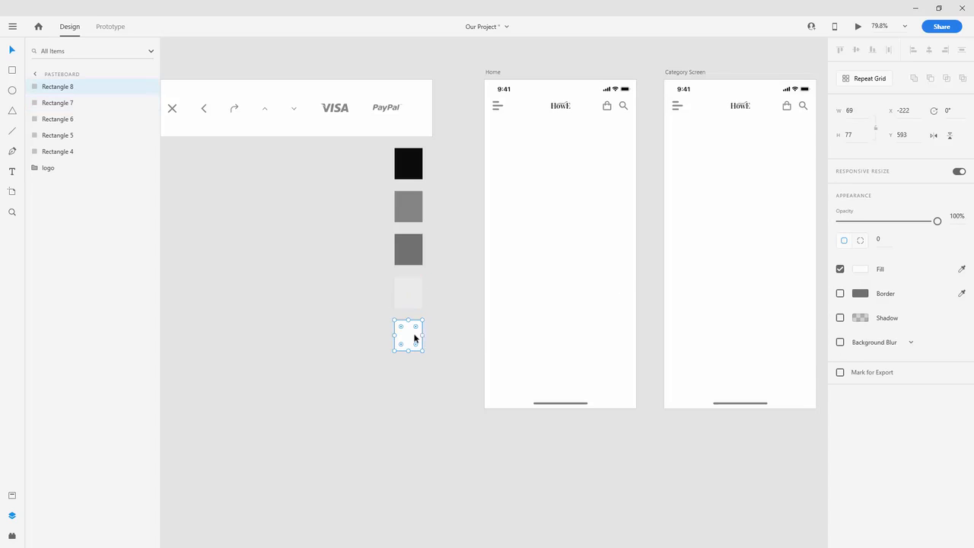
pyautogui.click(863, 271)
pyautogui.write('ff')
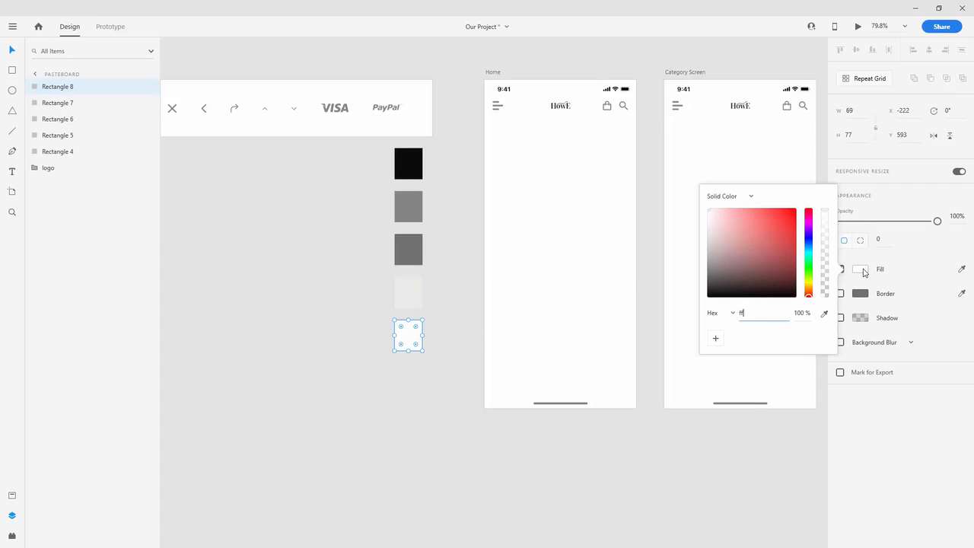
pyautogui.write('ffff')
pyautogui.press('Return')
pyautogui.click(449, 312)
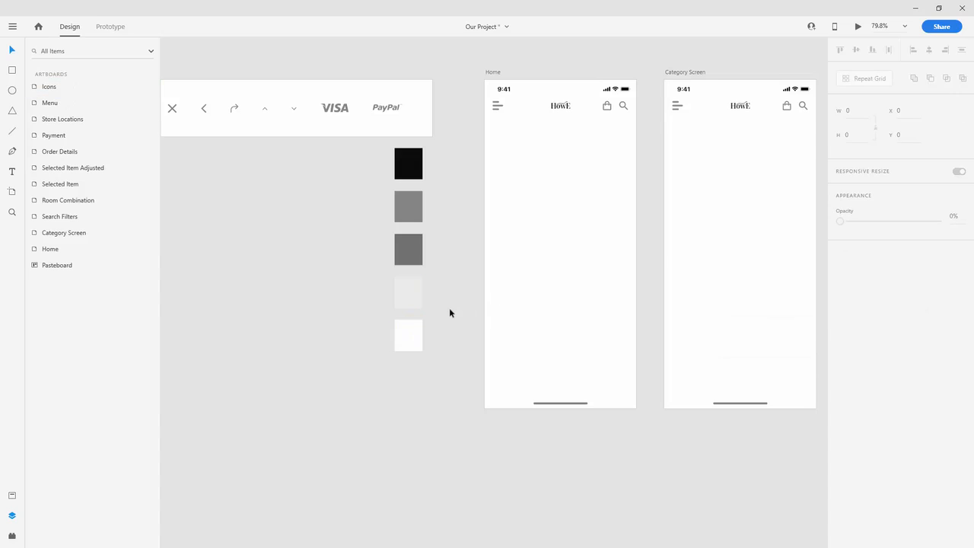
# Step: Save the fill of each of the five rectangles as a color asset, from the black one down to the white one
pyautogui.click(15, 497)
pyautogui.click(412, 165)
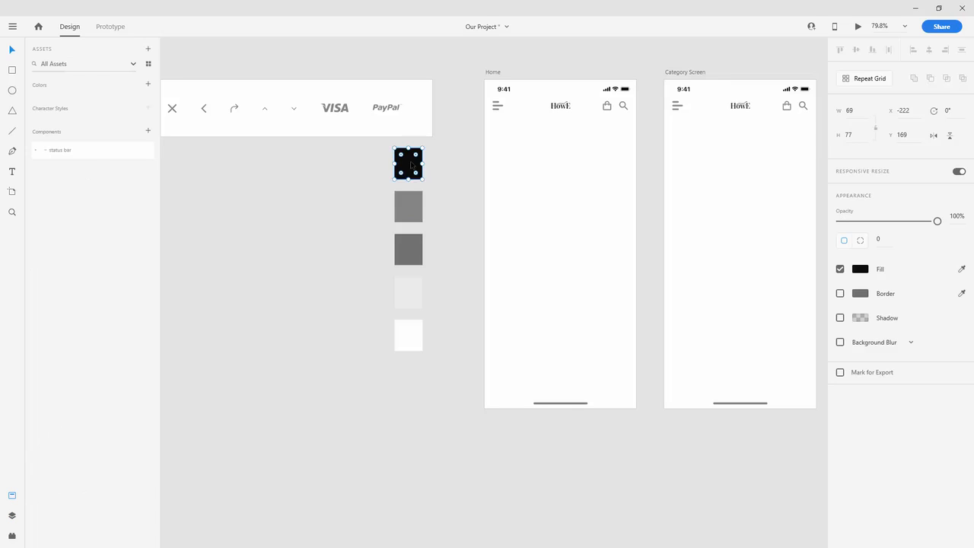
pyautogui.click(148, 84)
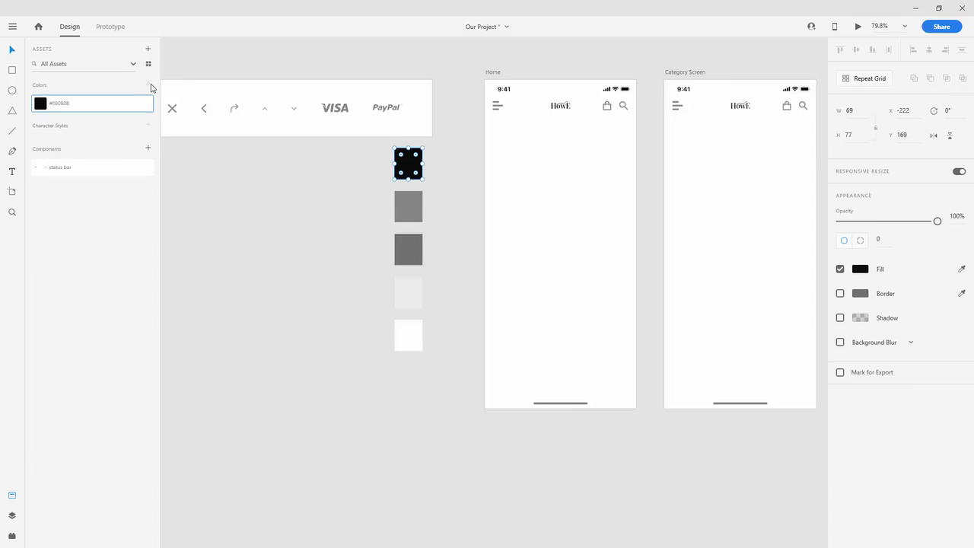
pyautogui.click(413, 203)
pyautogui.click(149, 85)
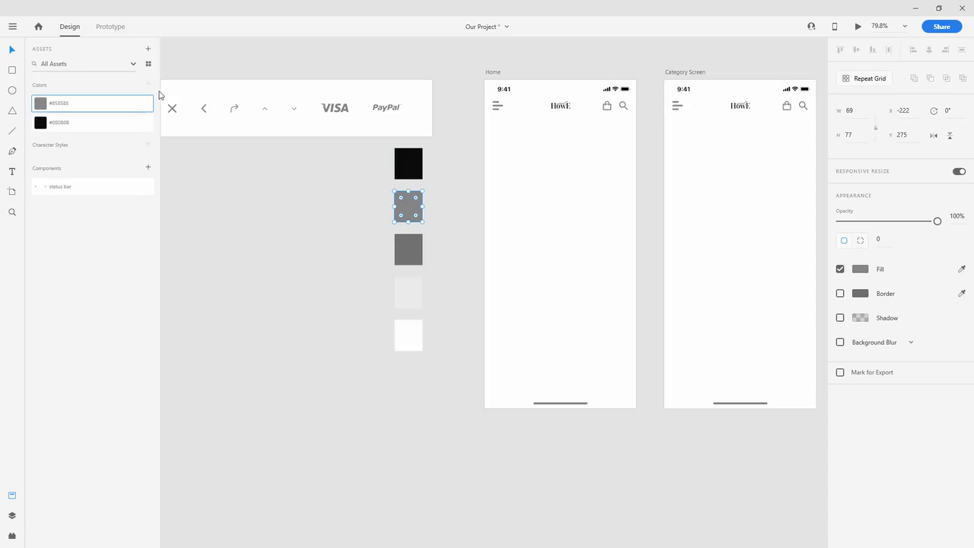
pyautogui.click(411, 245)
pyautogui.click(149, 84)
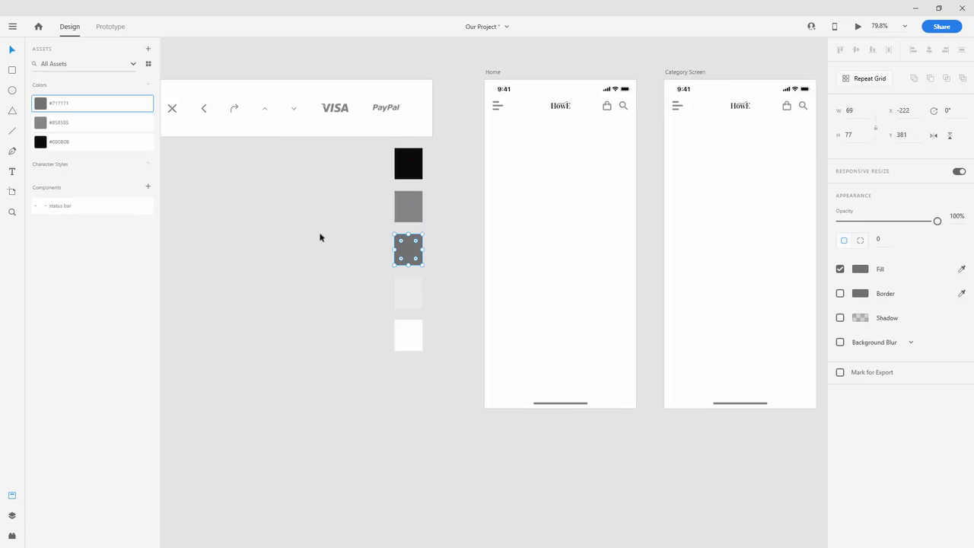
pyautogui.click(411, 298)
pyautogui.click(149, 84)
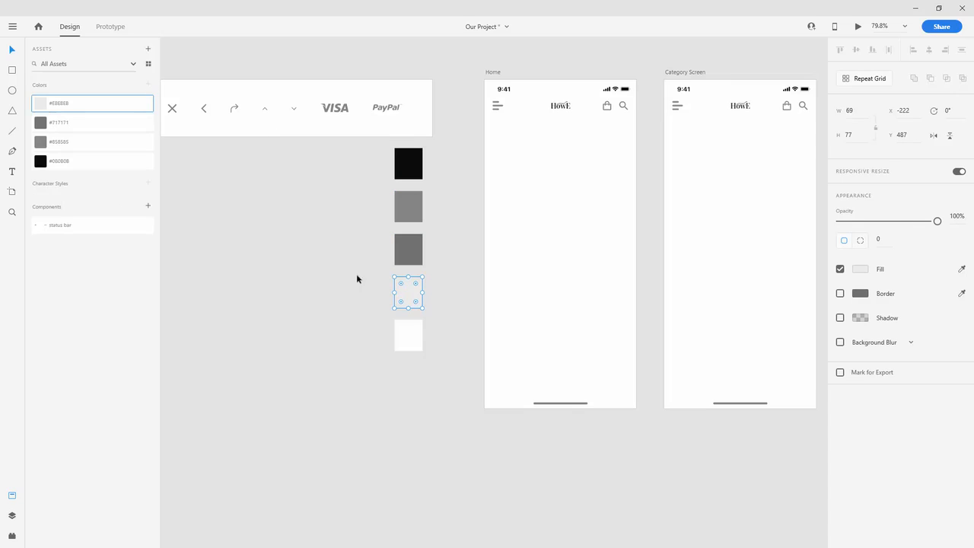
pyautogui.click(411, 334)
pyautogui.click(149, 85)
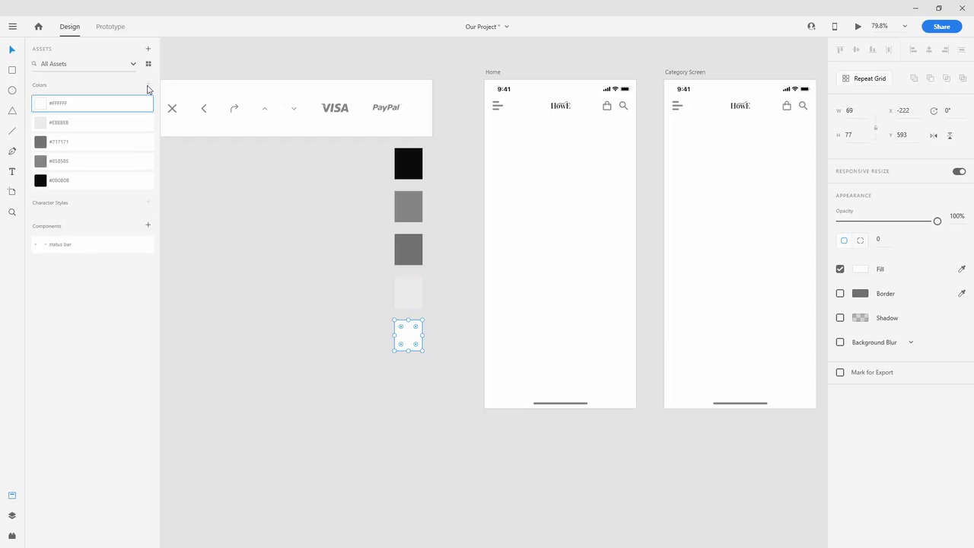
# Step: Reorder the color assets from dark to light: #0B0B0B, #858585, #717171, #EBEBEB, #FFFFFF
pyautogui.click(89, 183)
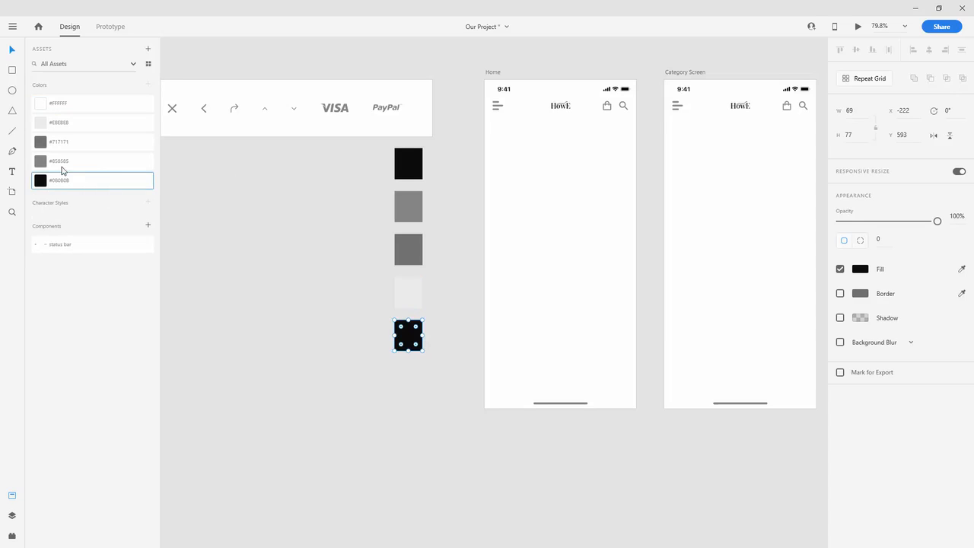
pyautogui.moveTo(83, 184); pyautogui.dragTo(89, 101)
pyautogui.click(86, 188)
pyautogui.moveTo(89, 180); pyautogui.dragTo(86, 120)
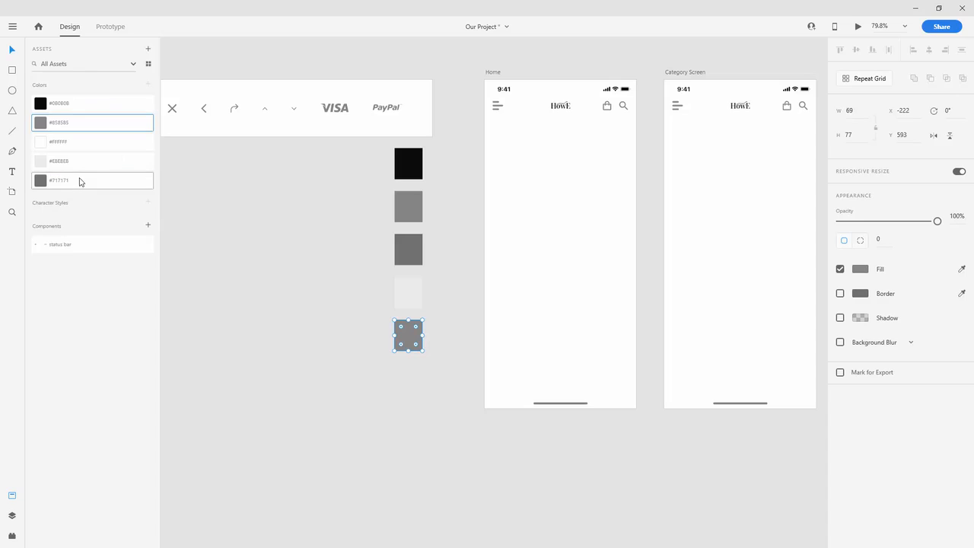
pyautogui.click(85, 180)
pyautogui.moveTo(91, 175); pyautogui.dragTo(92, 139)
pyautogui.click(87, 183)
pyautogui.moveTo(86, 183); pyautogui.dragTo(95, 162)
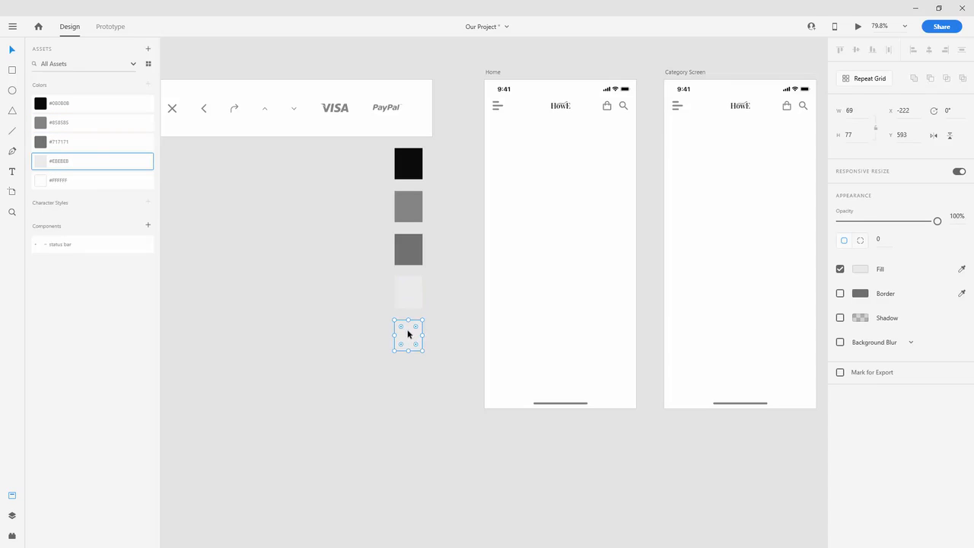
# Step: Delete the column of five color rectangles from the pasteboard
pyautogui.click(442, 149)
pyautogui.moveTo(442, 149); pyautogui.dragTo(392, 345)
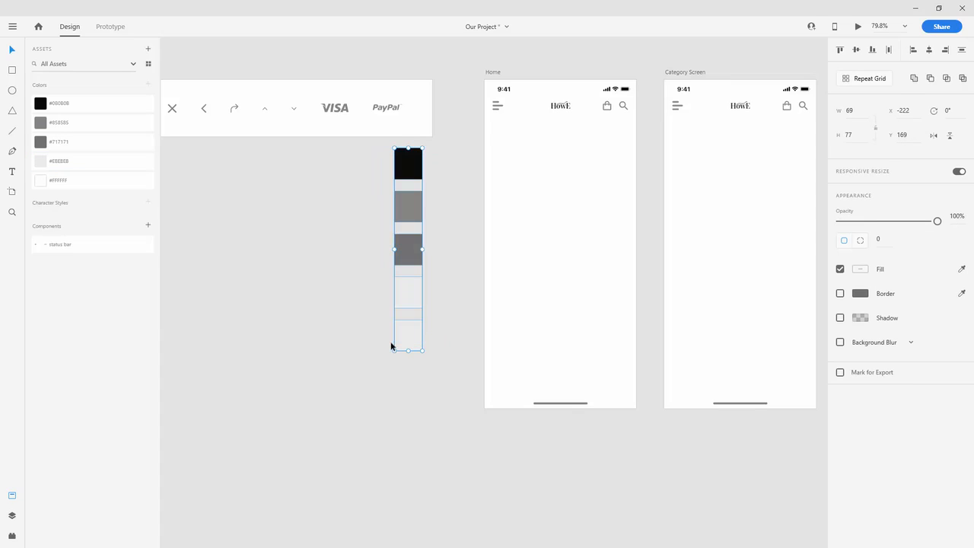
pyautogui.press('Delete')
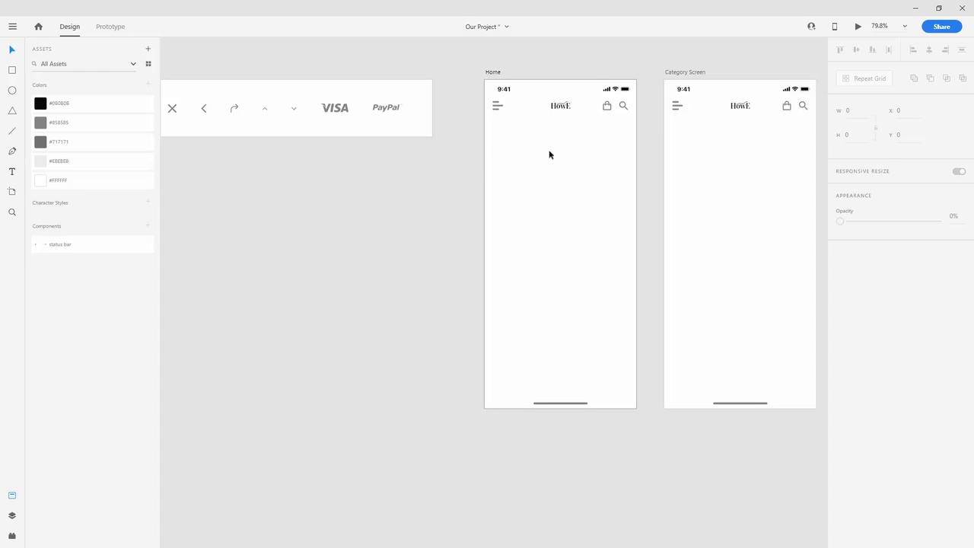
# Step: Add the text "Stordy Chair" to the Home artboard and set its font to Open Sans
pyautogui.press('t')
pyautogui.click(518, 179)
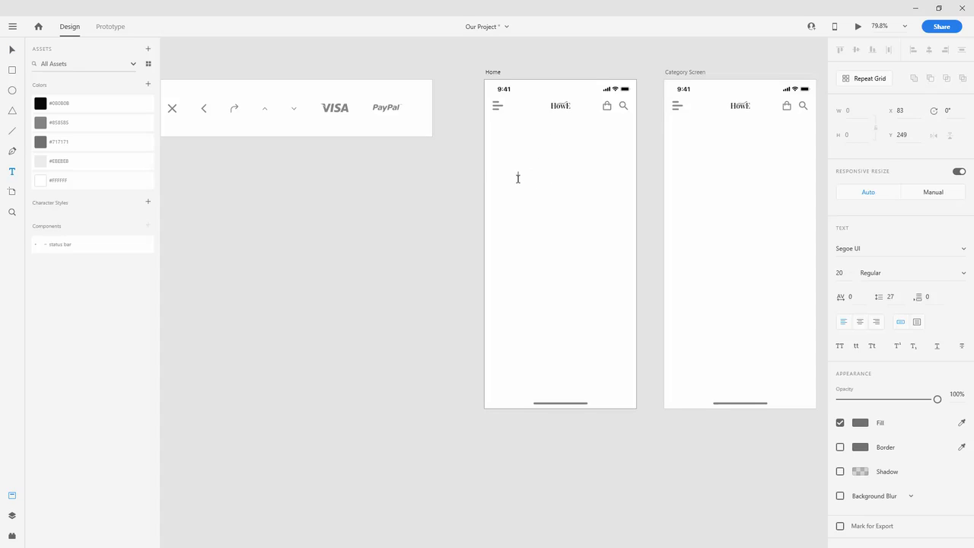
pyautogui.write('Stordy Chair')
pyautogui.hotkey('ctrl', 'a')
pyautogui.click(940, 251)
pyautogui.write('Ope')
pyautogui.press('Return')
# Step: Set the "Stordy Chair" text to size 18 and Semibold weight
pyautogui.click(845, 273)
pyautogui.press('Return')
pyautogui.hotkey('ctrl', 'a')
pyautogui.click(963, 276)
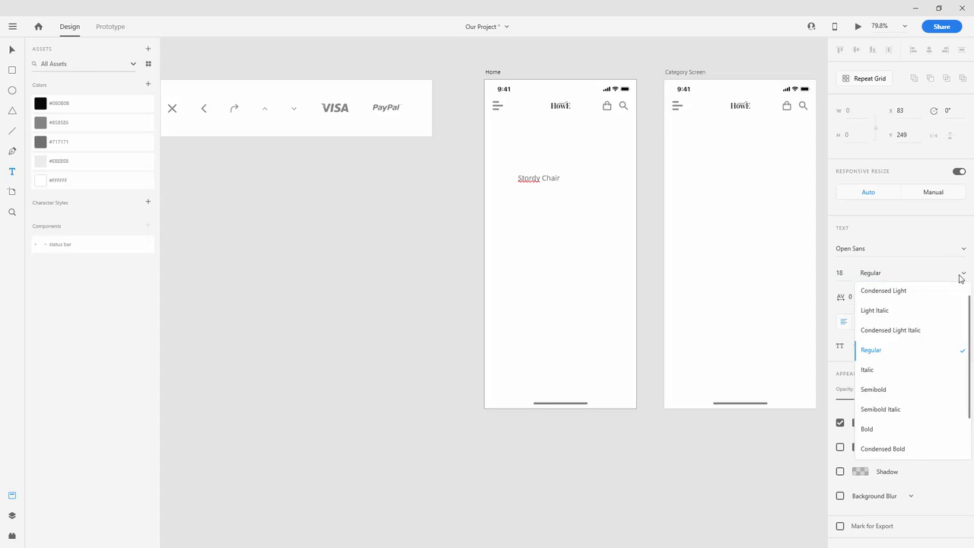
pyautogui.click(889, 394)
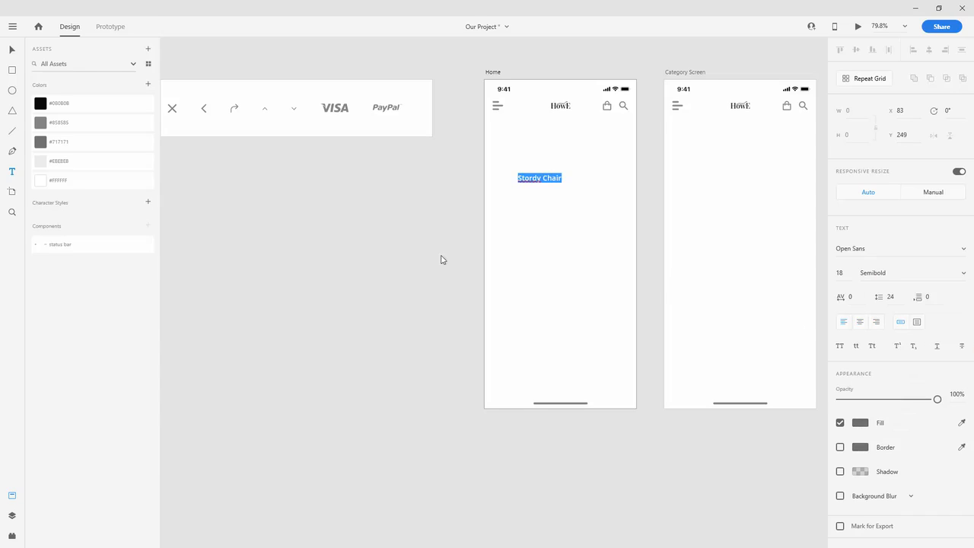
# Step: Apply the #0B0B0B color asset to the "Stordy Chair" text and save its formatting as a character style
pyautogui.click(41, 109)
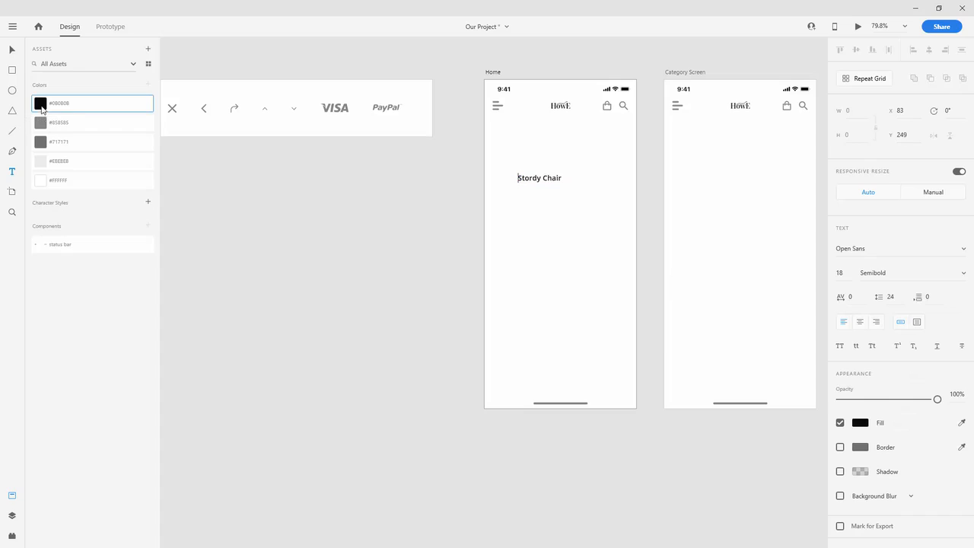
pyautogui.press('Escape')
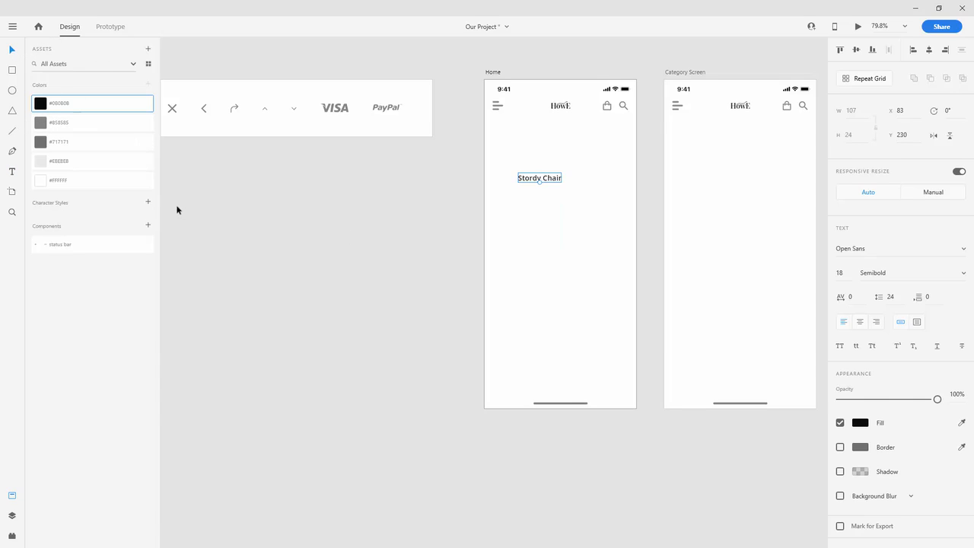
pyautogui.click(148, 203)
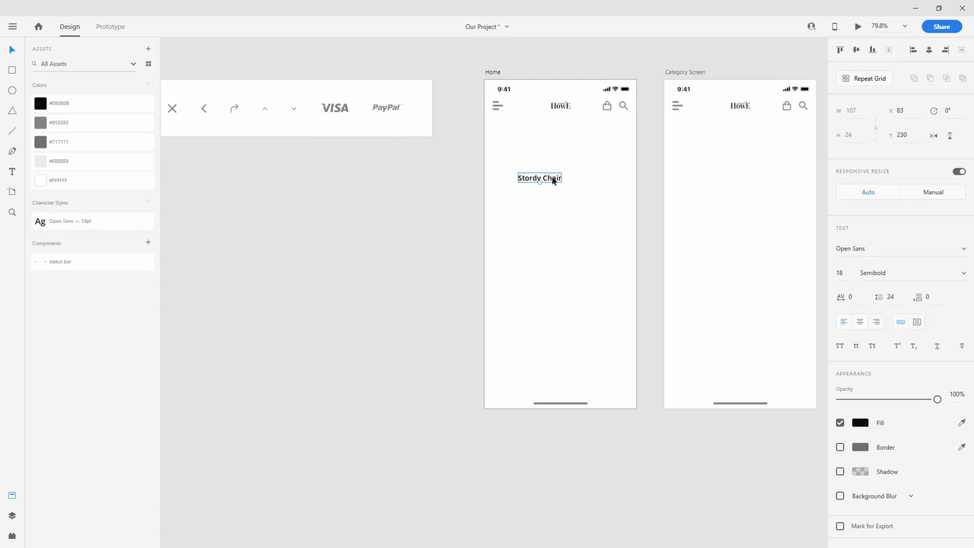
# Step: Duplicate the "Stordy Chair" text just below the original and give the copy Regular weight and the #858585 color
pyautogui.moveTo(554, 178); pyautogui.dragTo(554, 195)
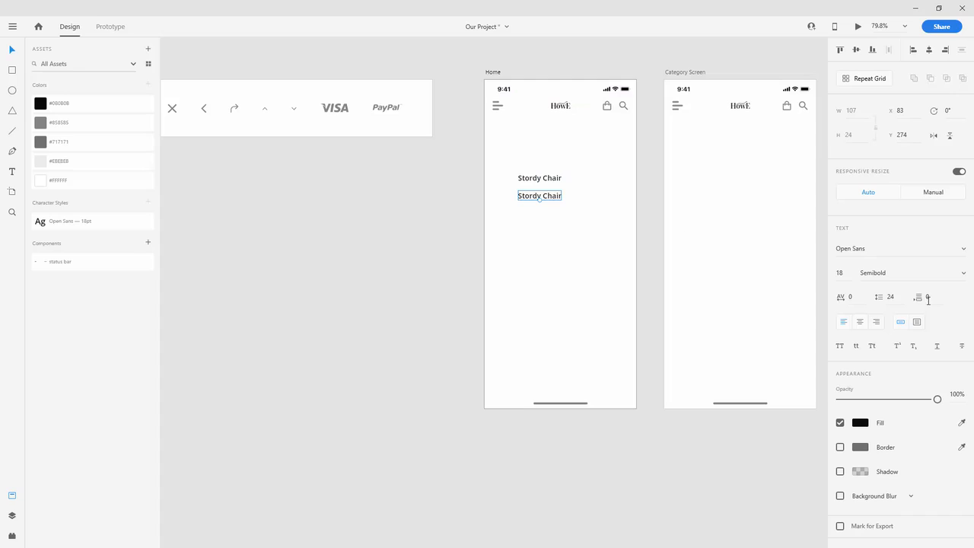
pyautogui.click(965, 274)
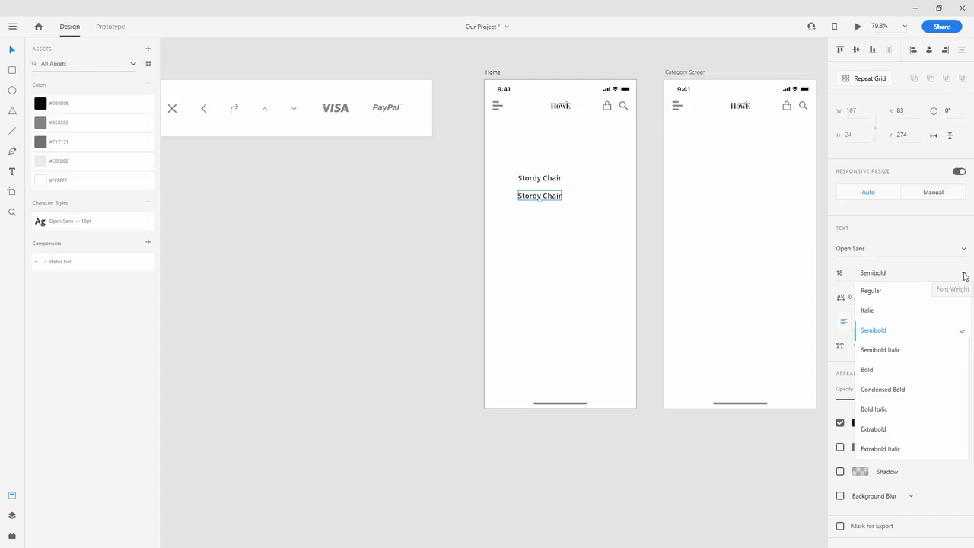
pyautogui.click(908, 290)
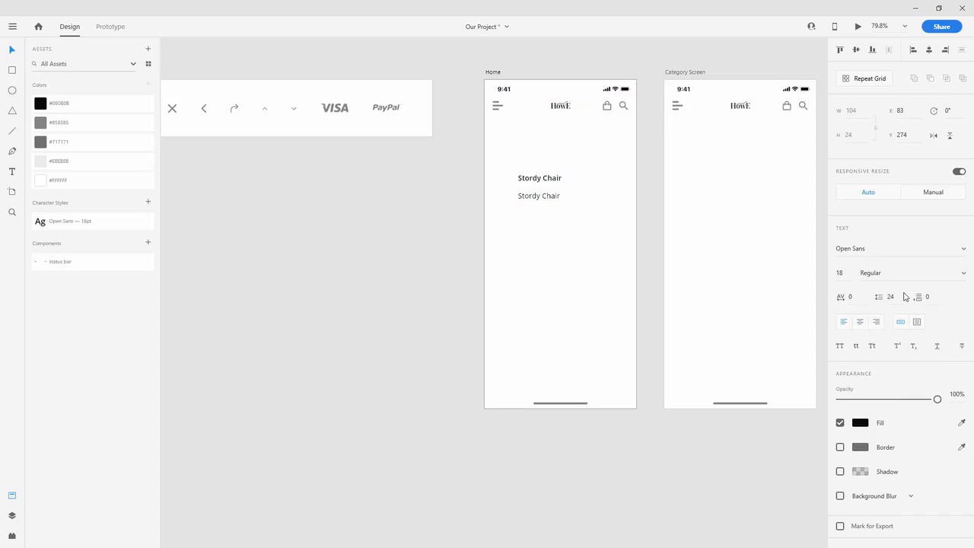
pyautogui.click(79, 128)
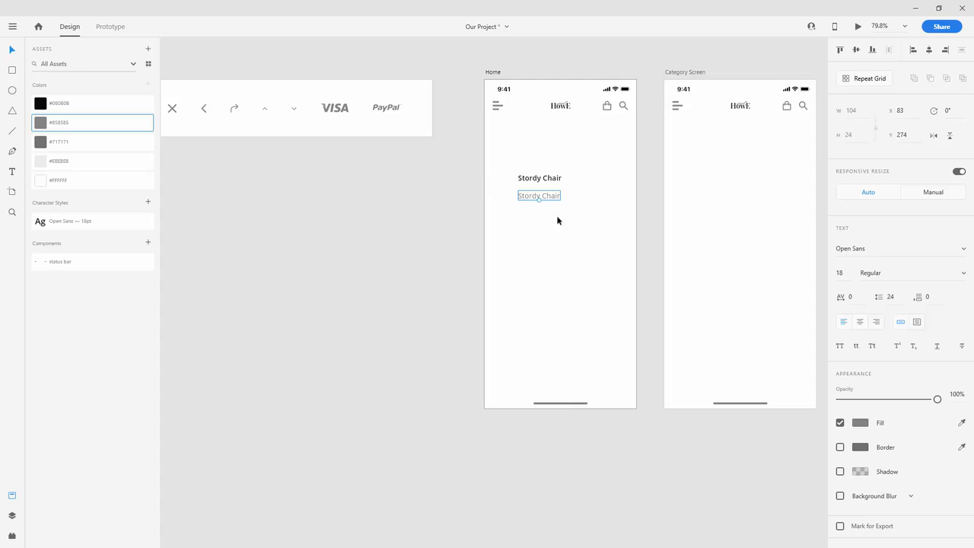
# Step: Set the gray text copy to size 14 and save its formatting as a second character style
pyautogui.click(840, 272)
pyautogui.press('Return')
pyautogui.click(147, 202)
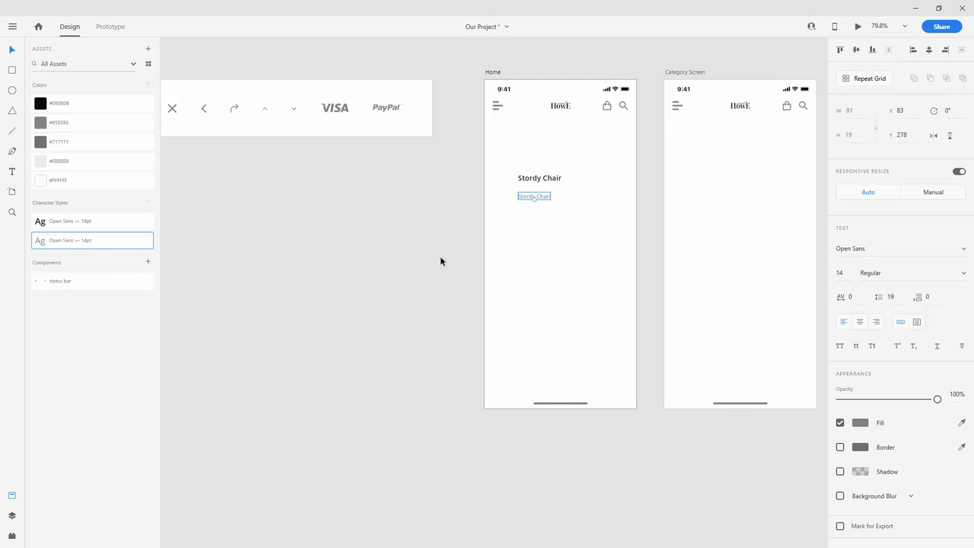
pyautogui.click(557, 239)
# Step: Place two vertical guides on the Home artboard, one at each outer edge of the nav bar
pyautogui.scroll(2, 604, 156)
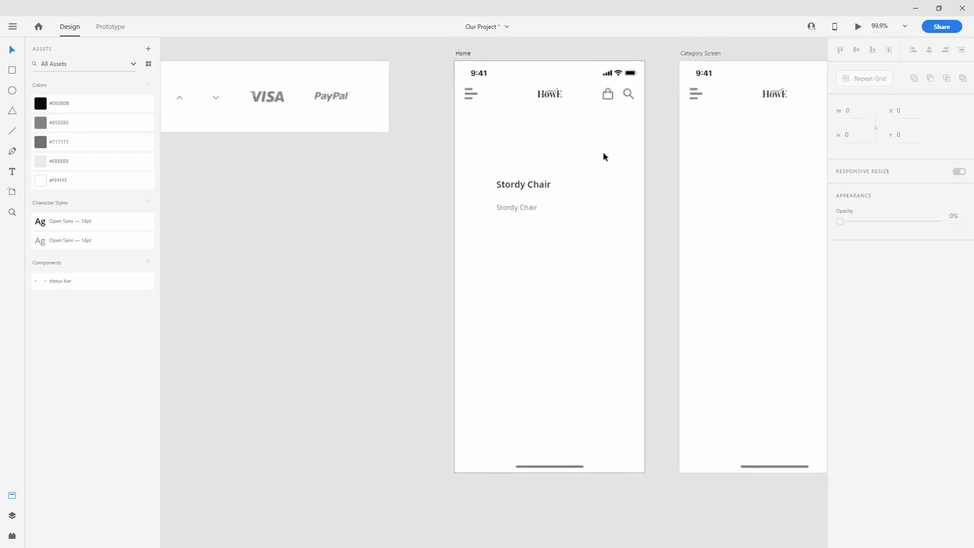
pyautogui.scroll(1, 603, 156)
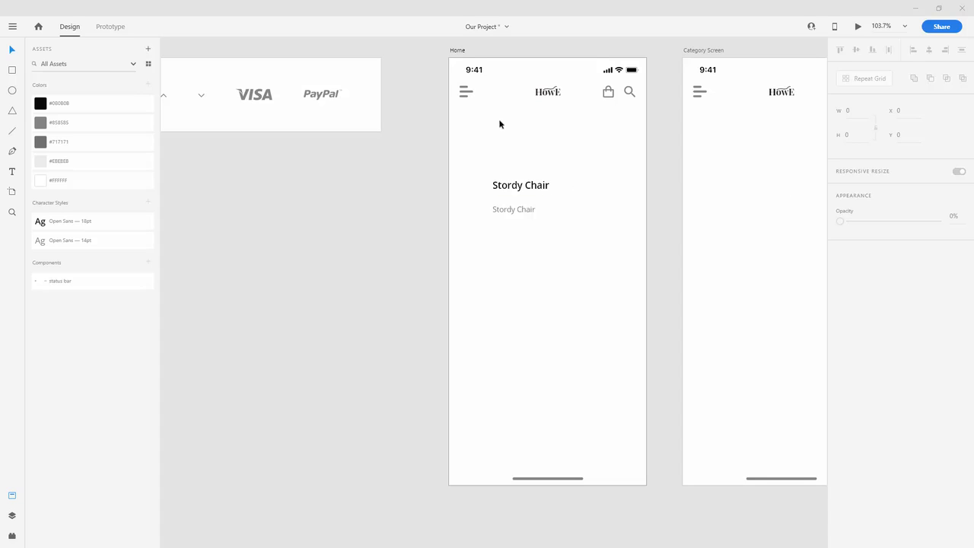
pyautogui.click(468, 92)
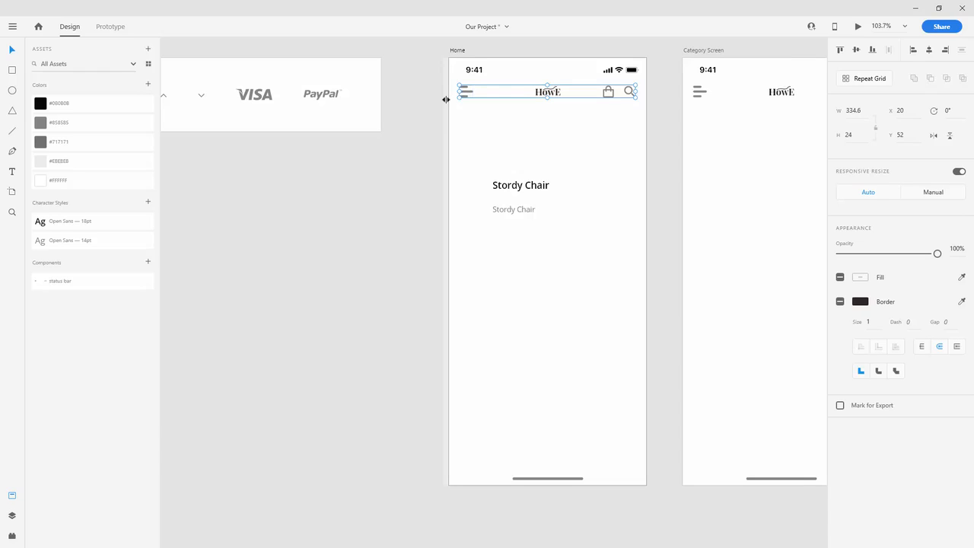
pyautogui.moveTo(447, 99); pyautogui.dragTo(457, 96)
pyautogui.click(458, 94)
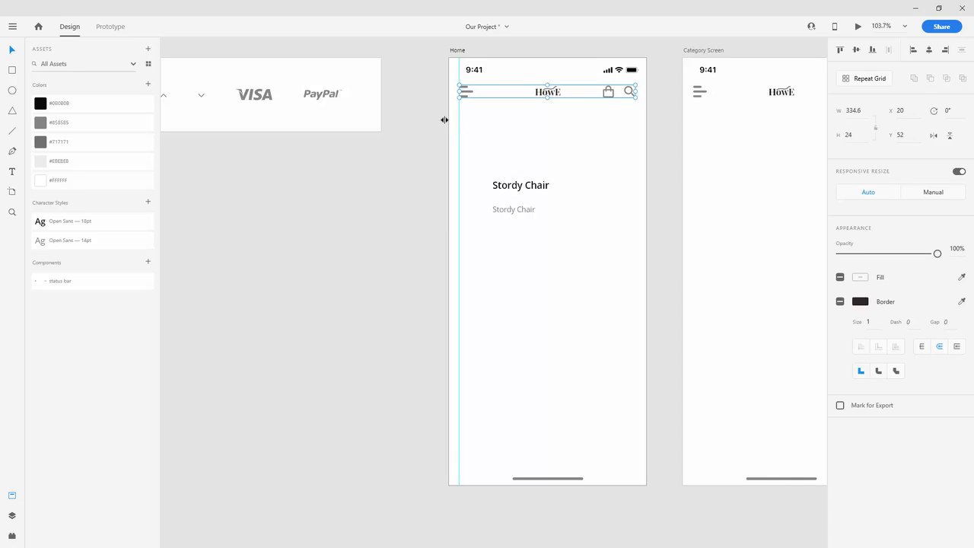
pyautogui.moveTo(446, 119); pyautogui.dragTo(634, 118)
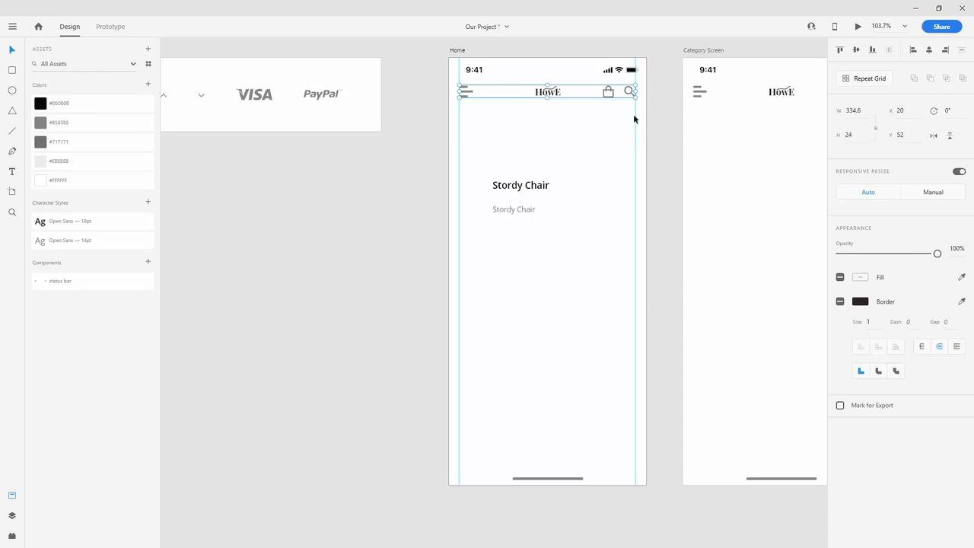
# Step: Move both text lines to the left guide on the Home artboard, with the gray line just beneath the heading
pyautogui.click(524, 190)
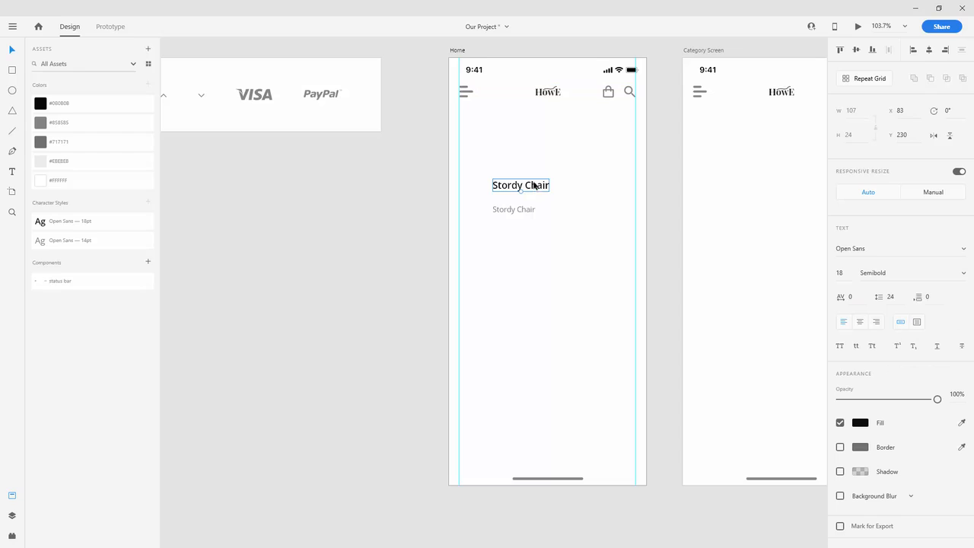
pyautogui.keyDown('shift'); pyautogui.click(531, 210); pyautogui.keyUp('shift')
pyautogui.moveTo(530, 209); pyautogui.dragTo(488, 201)
pyautogui.click(557, 193)
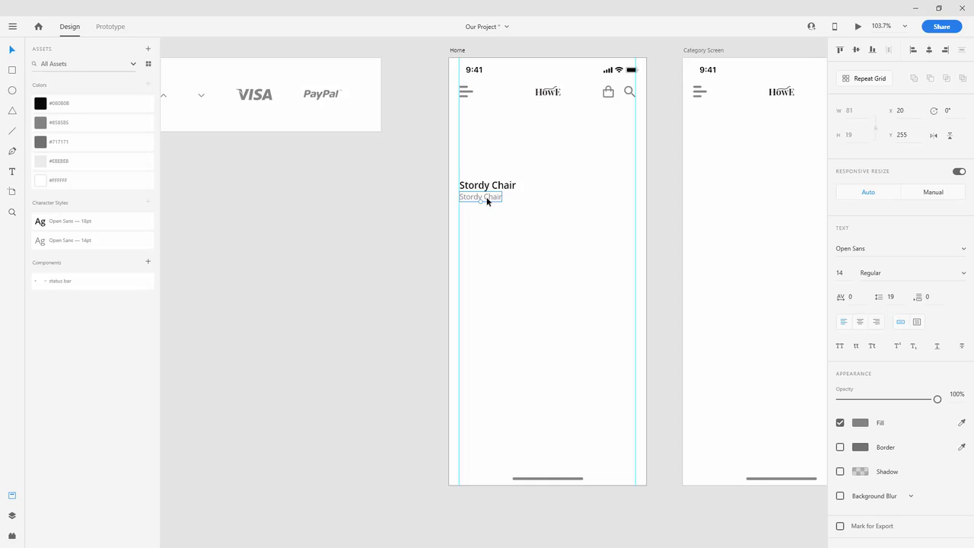
pyautogui.press('Down')
pyautogui.press('Down')
pyautogui.press('Down')
pyautogui.press('Down')
# Step: Change the gray text line to "Our best selling chair"
pyautogui.doubleClick(493, 200)
pyautogui.write('0')
pyautogui.write('ur best')
pyautogui.write(' selling chai')
pyautogui.press('Escape')
# Step: Draw a full-width rectangle about 375 by 181 below the Home nav bar, with no border and the #EBEBEB fill
pyautogui.click(11, 70)
pyautogui.moveTo(450, 122)
pyautogui.mouseDown()
pyautogui.moveTo(553, 134)
pyautogui.moveTo(646, 216)
pyautogui.mouseUp()
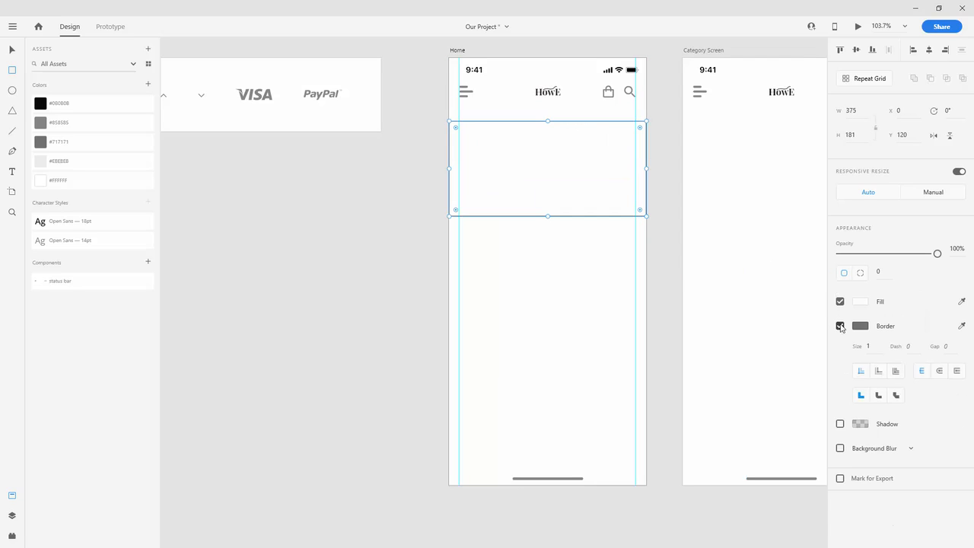
pyautogui.click(840, 326)
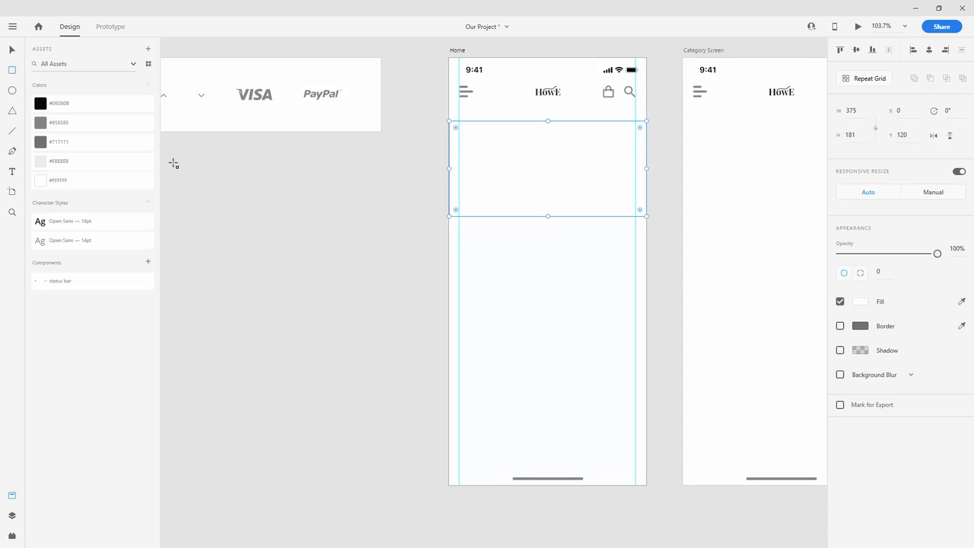
pyautogui.click(80, 162)
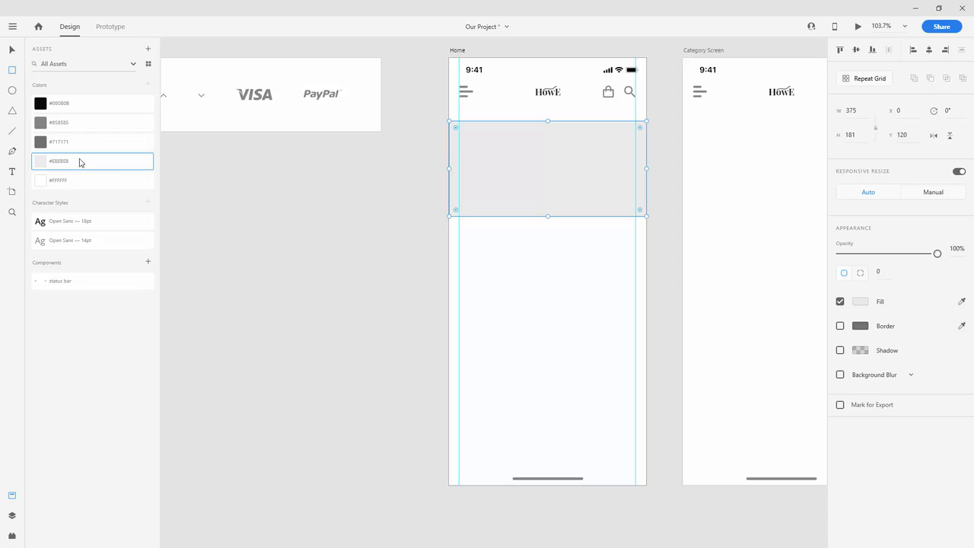
# Step: Set the height of the gray rectangle on the Home artboard to 216
pyautogui.click(849, 135)
pyautogui.write('216')
pyautogui.press('Return')
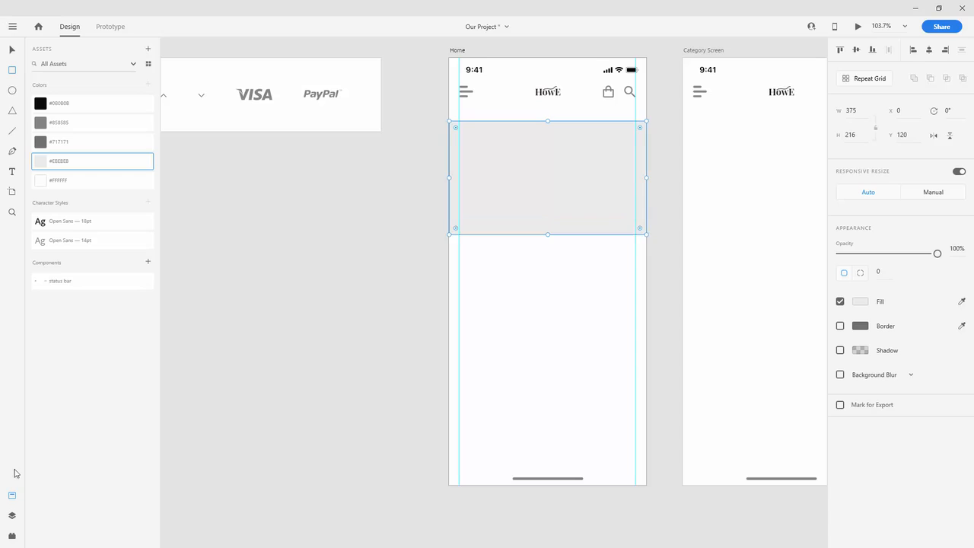
# Step: Rename the gray rectangle's layer as "image"
pyautogui.click(12, 515)
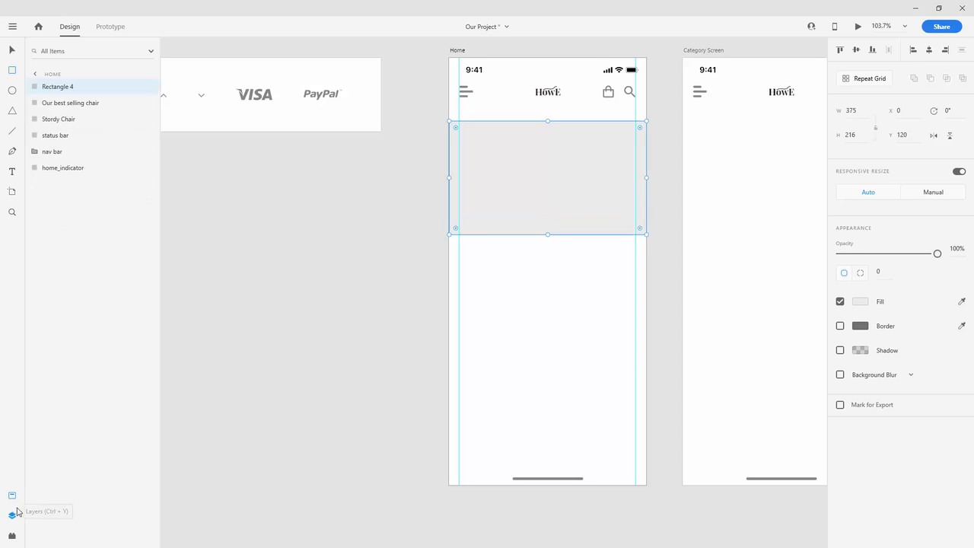
pyautogui.doubleClick(56, 87)
pyautogui.write('im')
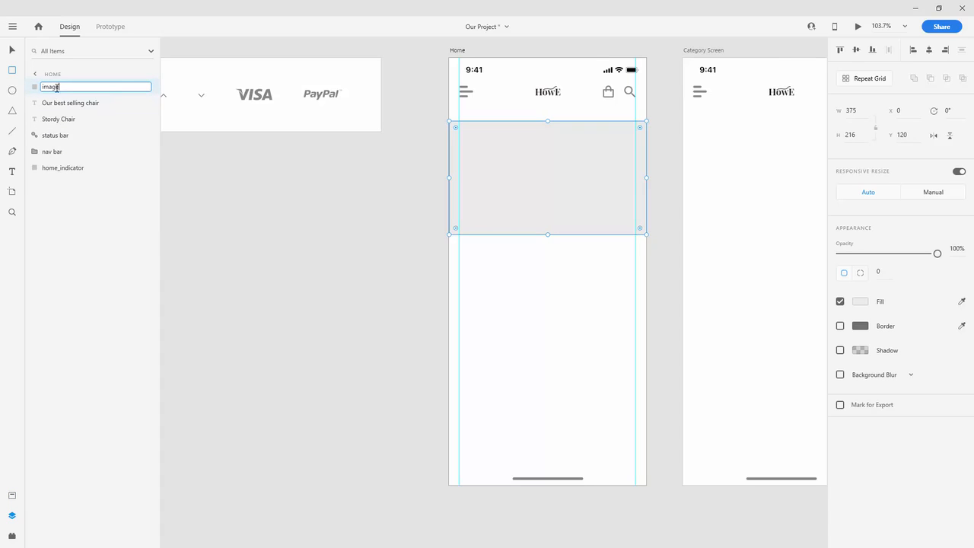
pyautogui.write('age')
pyautogui.press('Return')
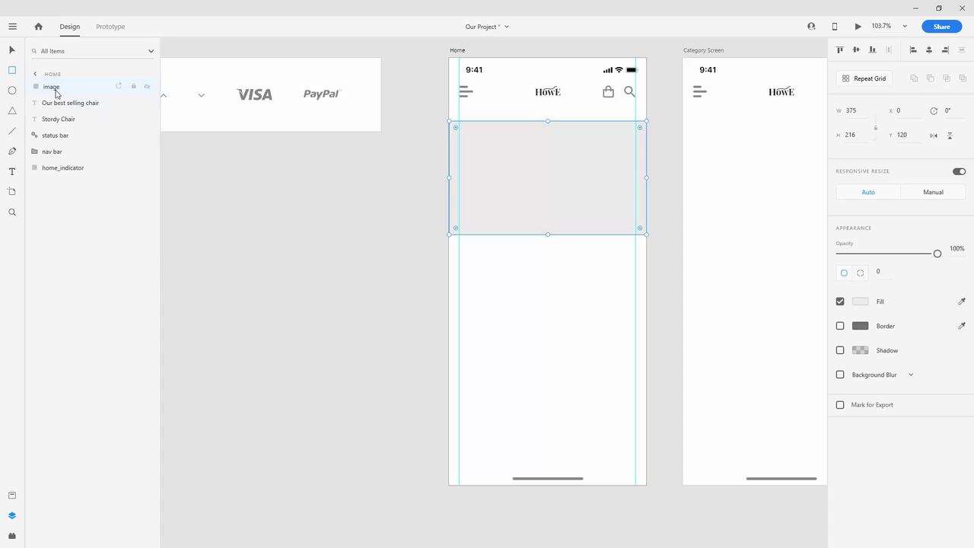
# Step: Reorder the Home layers so the image sits just above home_indicator and both text lines lie between the nav bar and the image
pyautogui.moveTo(59, 90); pyautogui.dragTo(64, 162)
pyautogui.click(67, 103)
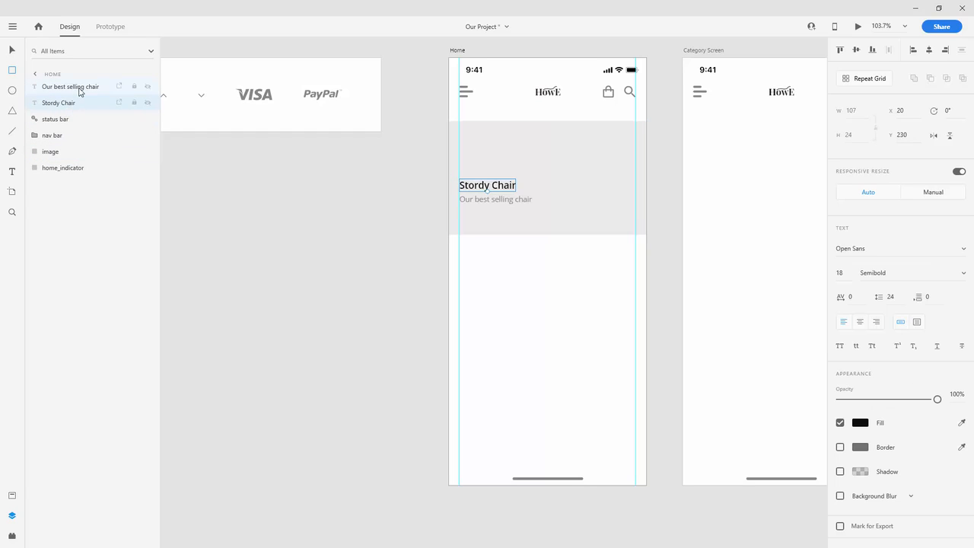
pyautogui.keyDown('shift'); pyautogui.click(79, 87); pyautogui.keyUp('shift')
pyautogui.moveTo(79, 88); pyautogui.dragTo(83, 119)
pyautogui.click(80, 135)
# Step: Move the image rectangle up to Y 96, directly beneath the nav bar on the Home artboard
pyautogui.click(72, 151)
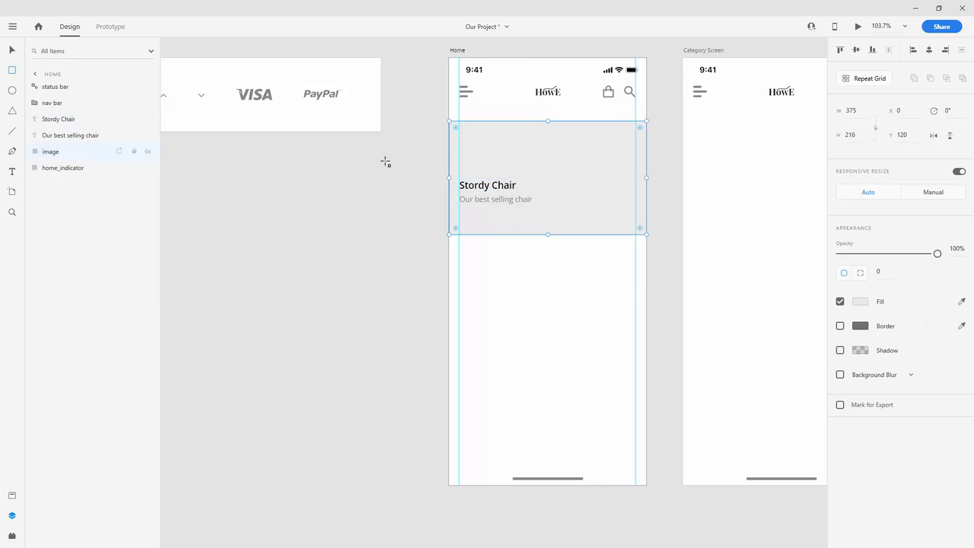
pyautogui.click(11, 49)
pyautogui.moveTo(565, 155); pyautogui.dragTo(558, 132)
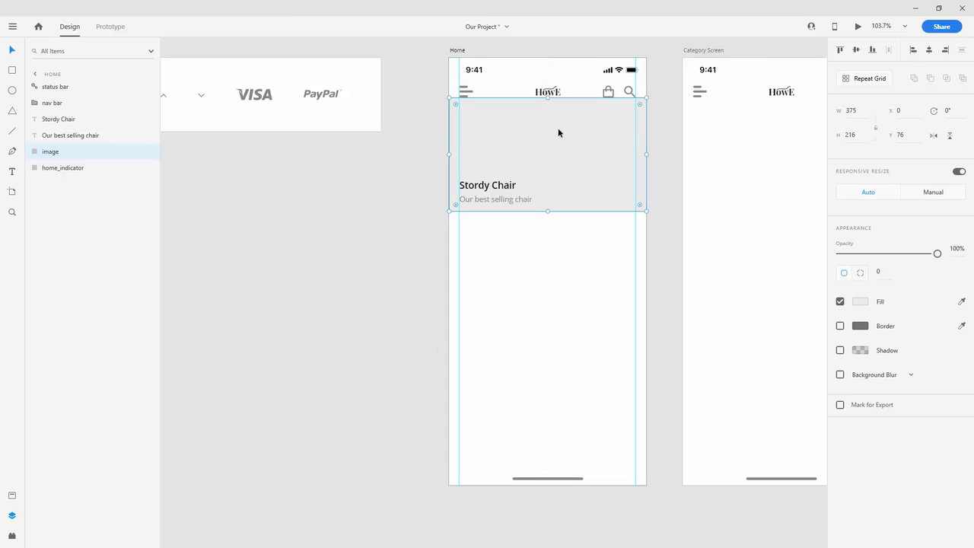
pyautogui.hotkey('shift', 'Down')
pyautogui.hotkey('shift', 'Down')
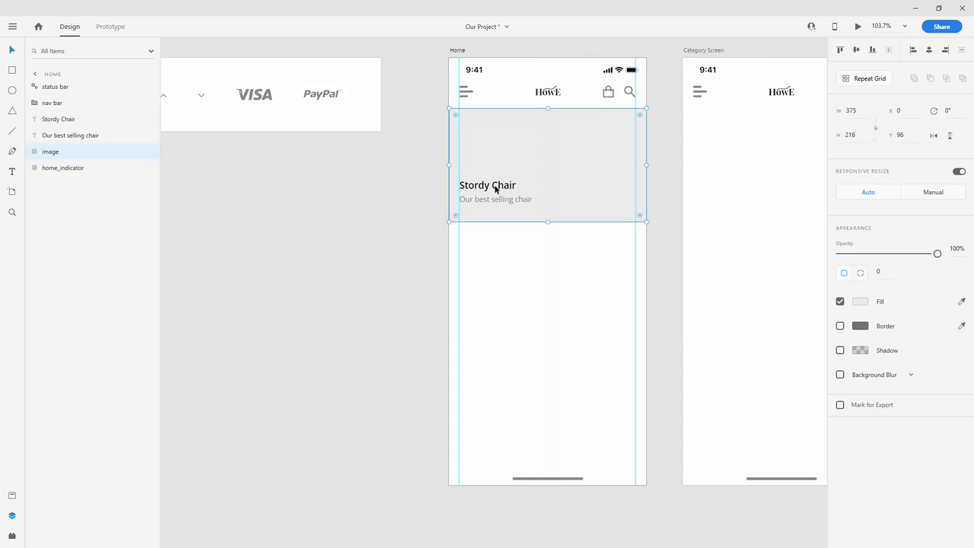
# Step: Move the "Stordy Chair" heading and the gray line together down to Y 244 inside the image area
pyautogui.click(496, 197)
pyautogui.keyDown('shift'); pyautogui.click(506, 186); pyautogui.keyUp('shift')
pyautogui.moveTo(506, 187)
pyautogui.mouseDown()
pyautogui.moveTo(502, 202)
pyautogui.moveTo(505, 187)
pyautogui.mouseUp()
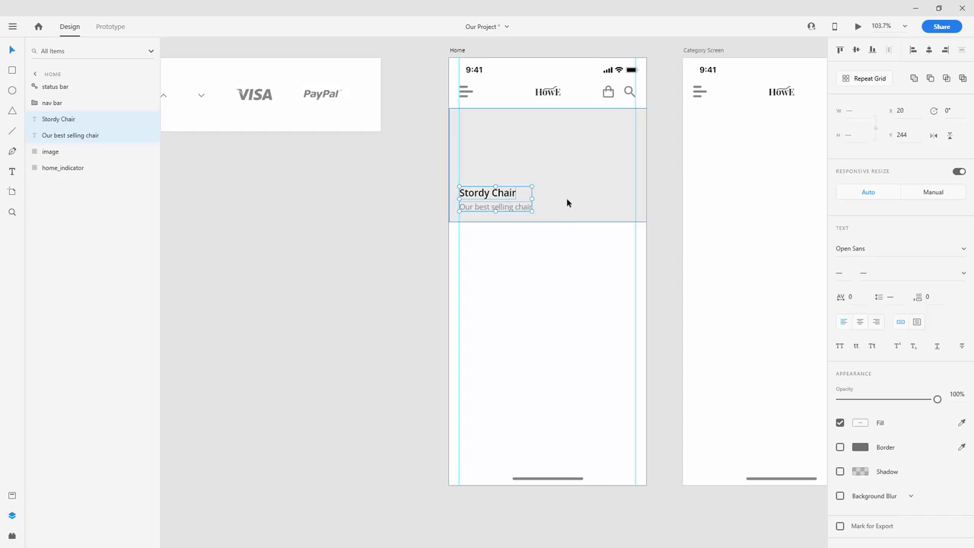
# Step: Draw a small circle in the image area beside the text lines and size it 10 by 10
pyautogui.scroll(5, 602, 135)
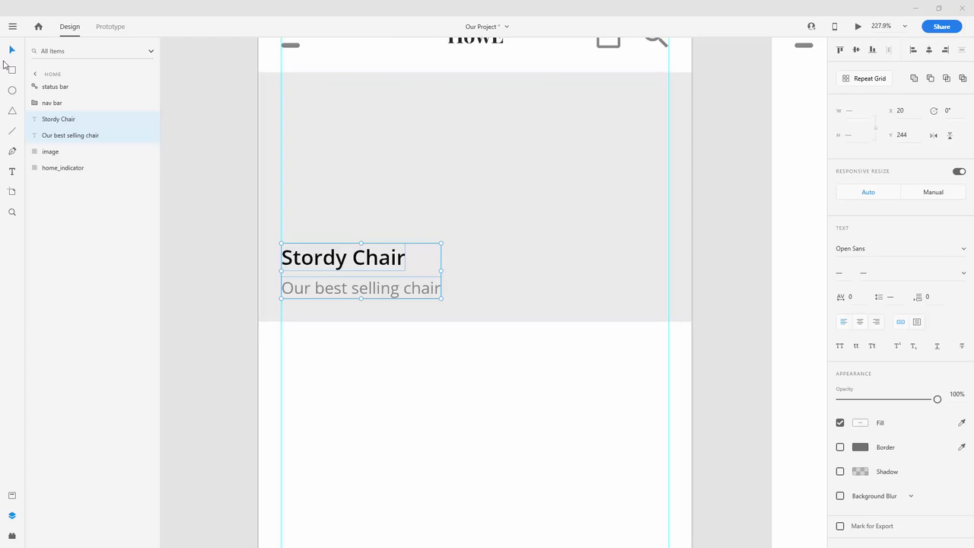
pyautogui.click(12, 90)
pyautogui.scroll(3, 583, 254)
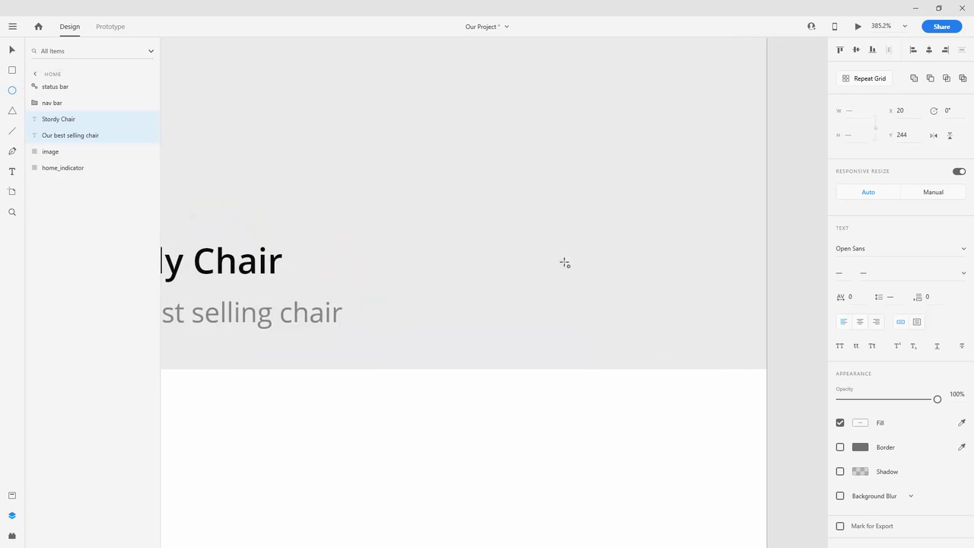
pyautogui.moveTo(523, 272); pyautogui.dragTo(548, 296)
pyautogui.click(850, 110)
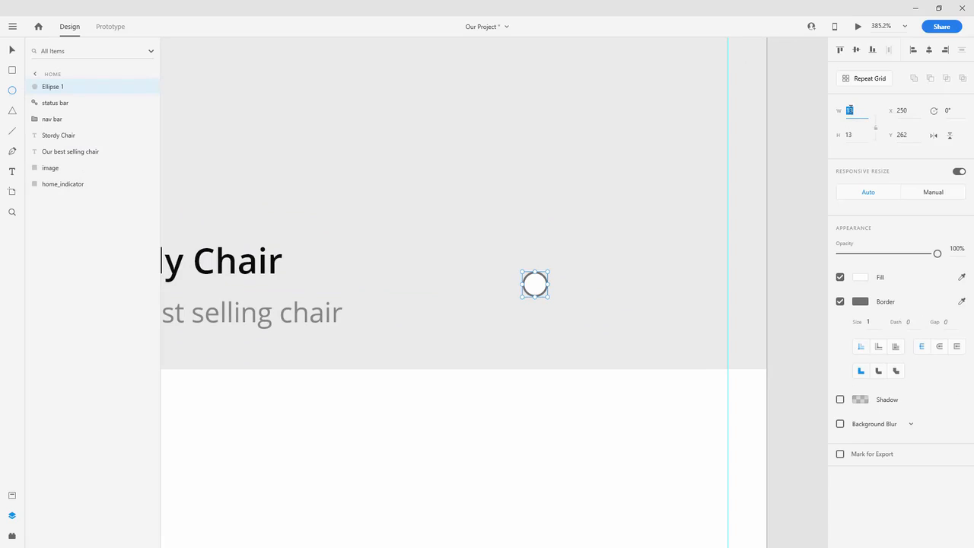
pyautogui.write('1')
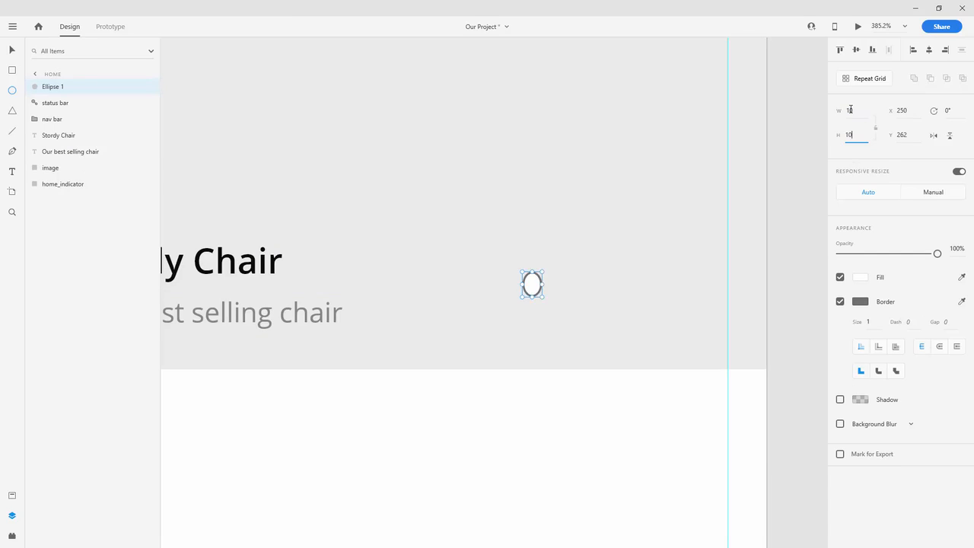
pyautogui.write('0')
pyautogui.press('Return')
# Step: Duplicate the small circle into a horizontal row of four circles spaced 20 apart
pyautogui.click(11, 50)
pyautogui.moveTo(542, 284); pyautogui.dragTo(663, 297)
pyautogui.hotkey('shift', 'Right')
pyautogui.hotkey('ctrl', 'd')
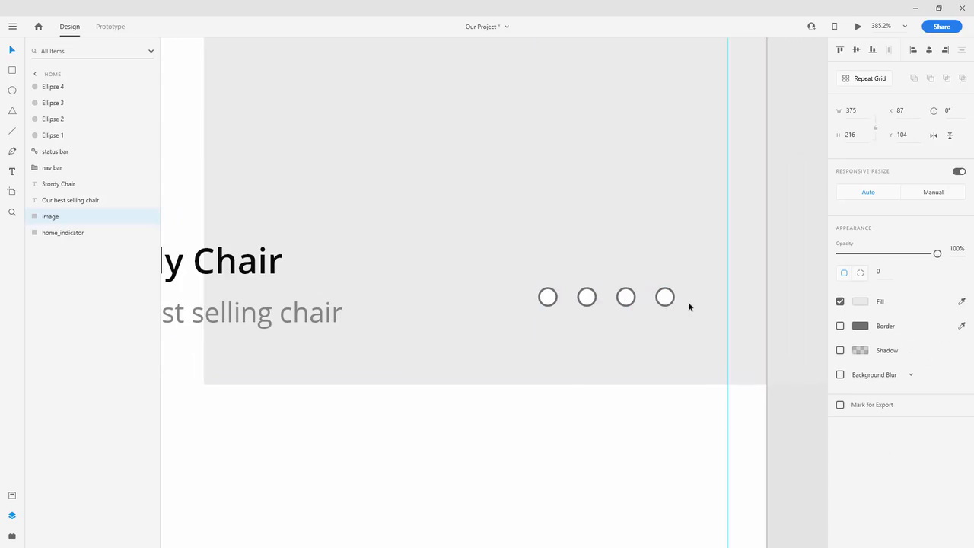
# Step: Move all four circles together to X 285, Y 263 so the row ends at the right guide
pyautogui.keyDown('shift'); pyautogui.click(626, 297); pyautogui.keyUp('shift')
pyautogui.keyDown('shift'); pyautogui.click(587, 296); pyautogui.keyUp('shift')
pyautogui.keyDown('shift'); pyautogui.click(548, 297); pyautogui.keyUp('shift')
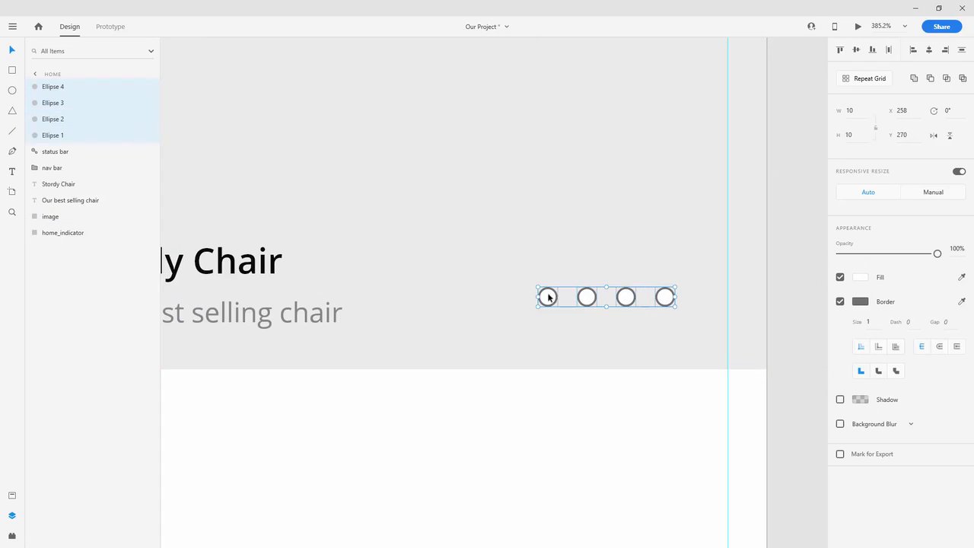
pyautogui.moveTo(548, 297); pyautogui.dragTo(599, 285)
pyautogui.scroll(-5, 598, 284)
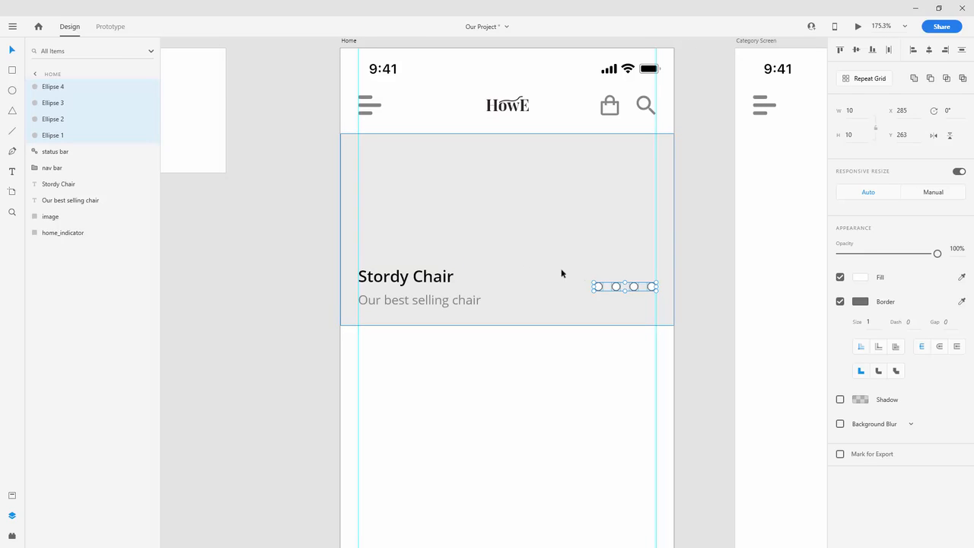
# Step: Remove the border from all four circles
pyautogui.click(668, 309)
pyautogui.click(633, 288)
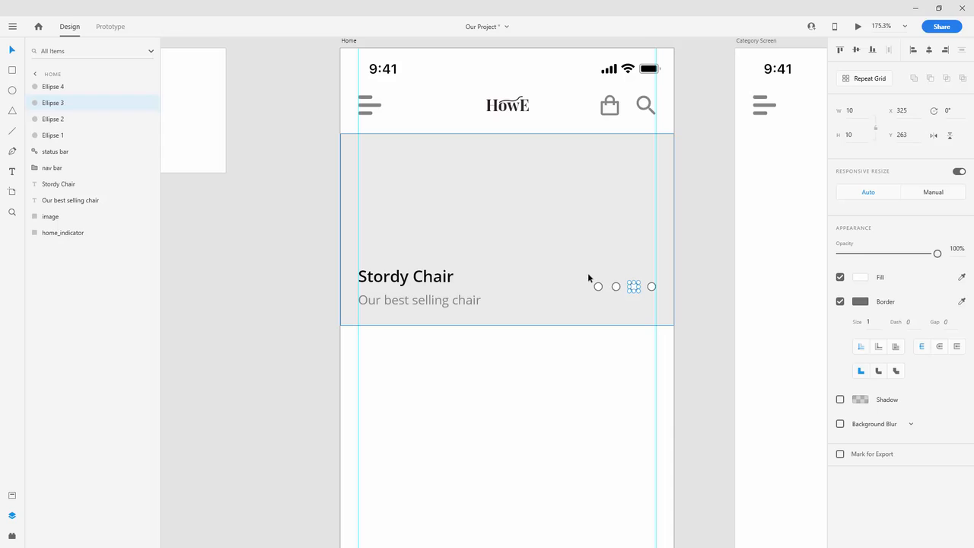
pyautogui.click(598, 286)
pyautogui.keyDown('shift'); pyautogui.click(616, 286); pyautogui.keyUp('shift')
pyautogui.keyDown('shift'); pyautogui.click(634, 286); pyautogui.keyUp('shift')
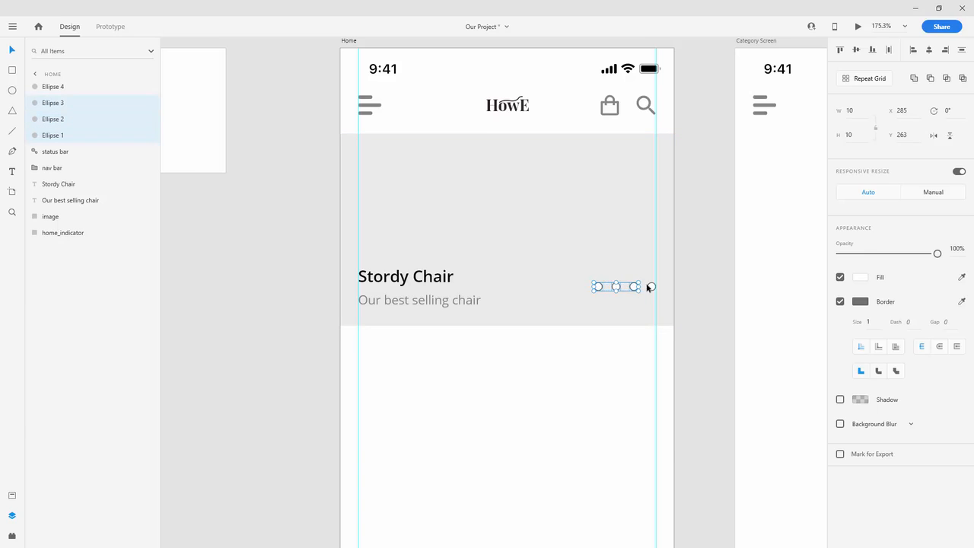
pyautogui.keyDown('shift'); pyautogui.click(650, 287); pyautogui.keyUp('shift')
pyautogui.click(843, 304)
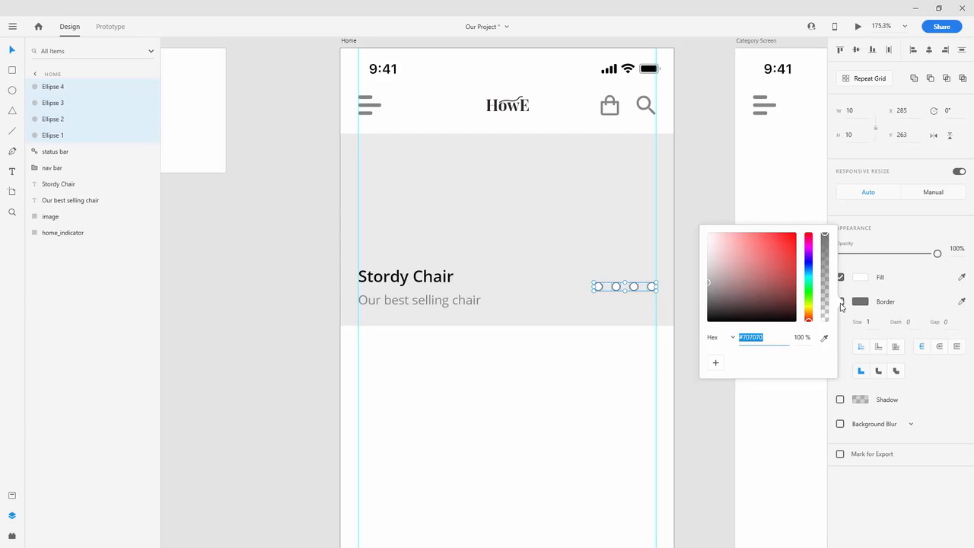
pyautogui.click(947, 299)
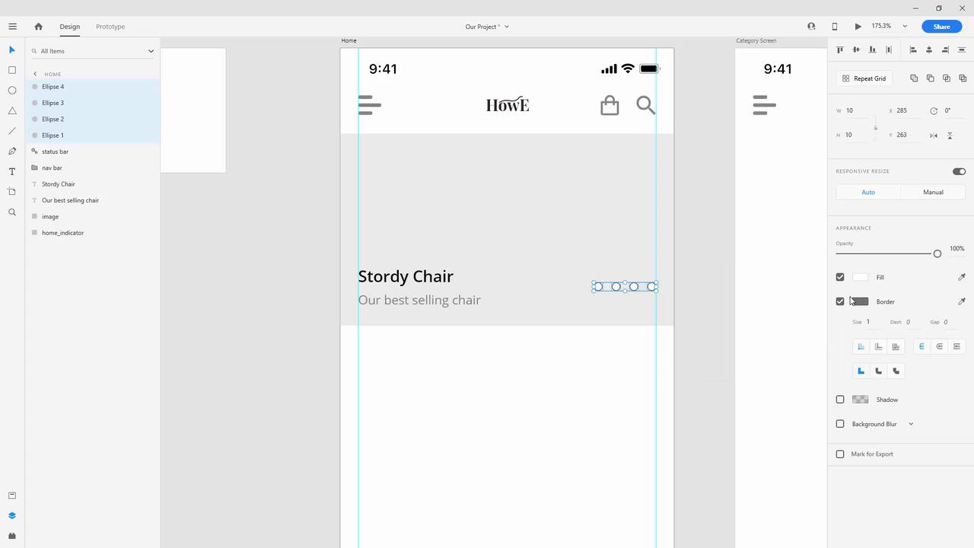
pyautogui.click(840, 302)
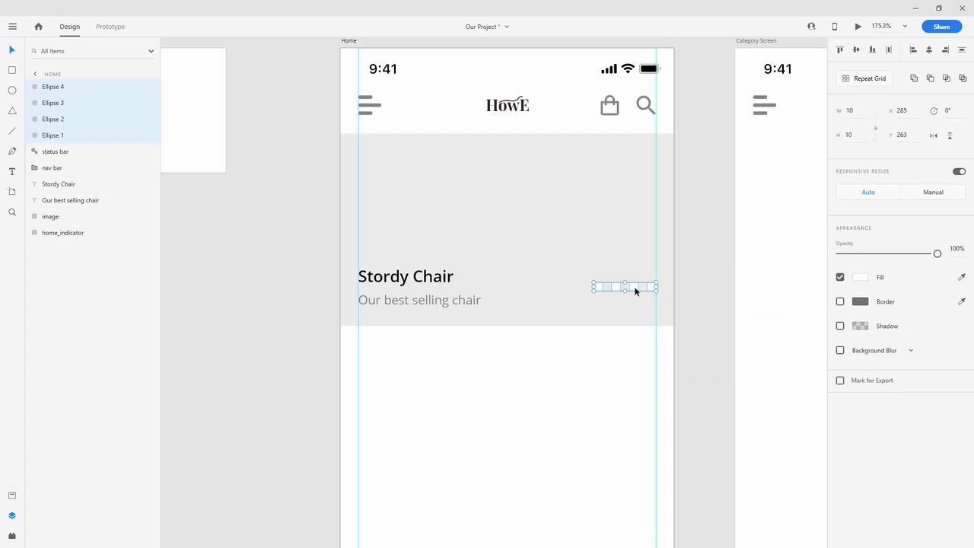
# Step: Fill the third circle with a darker gray from the saved color assets
pyautogui.click(635, 312)
pyautogui.click(633, 286)
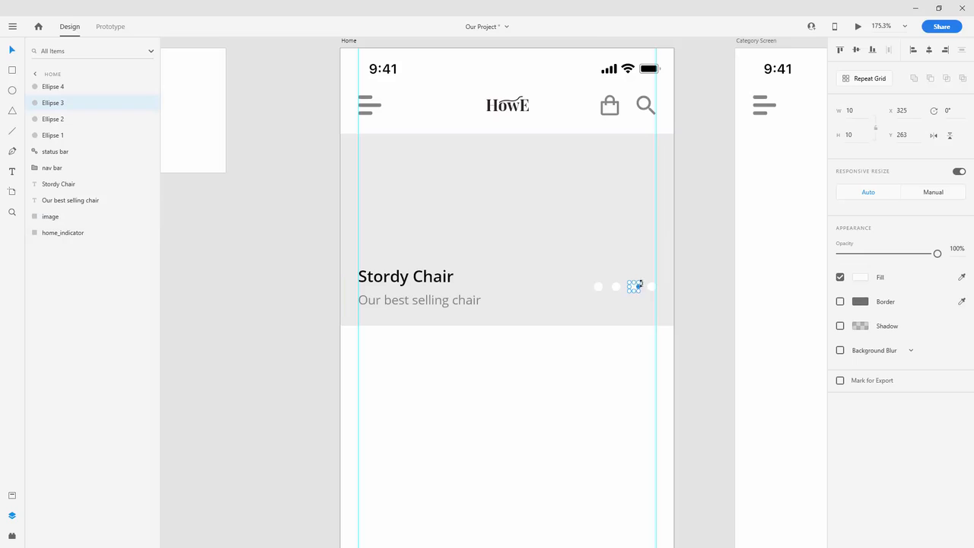
pyautogui.click(13, 495)
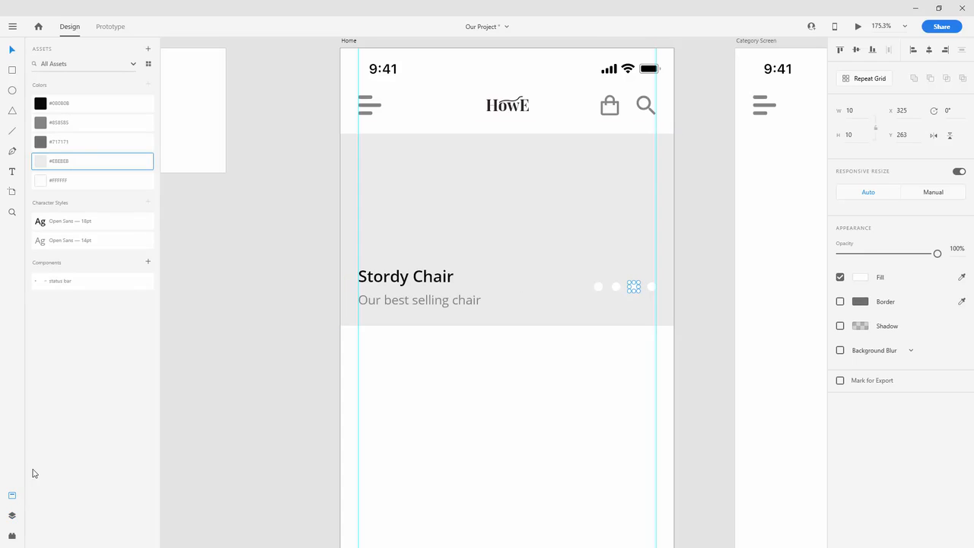
pyautogui.click(494, 219)
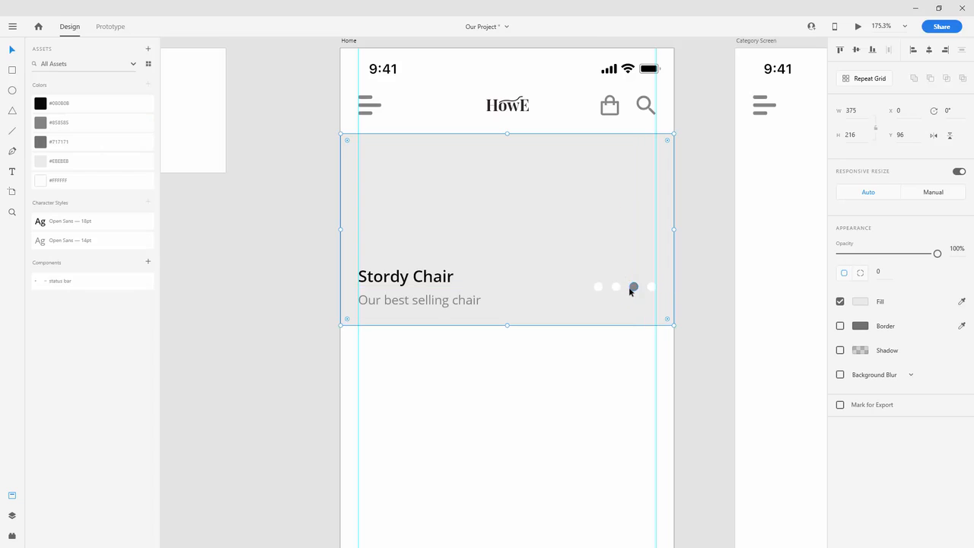
pyautogui.scroll(-3, 630, 290)
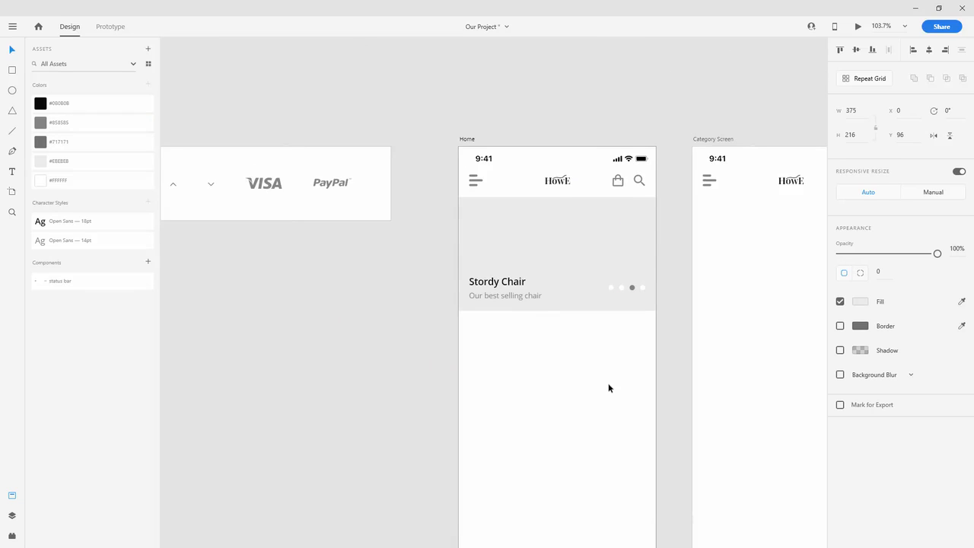
# Step: Rename the layers of the first two circles as "circle1" and "circle2"
pyautogui.click(632, 288)
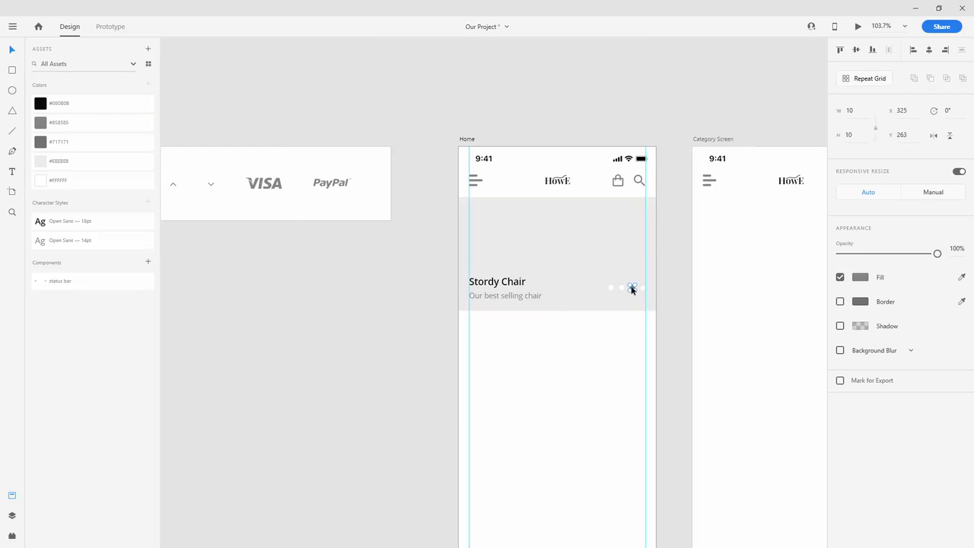
pyautogui.press('alt')
pyautogui.scroll(5, 649, 278)
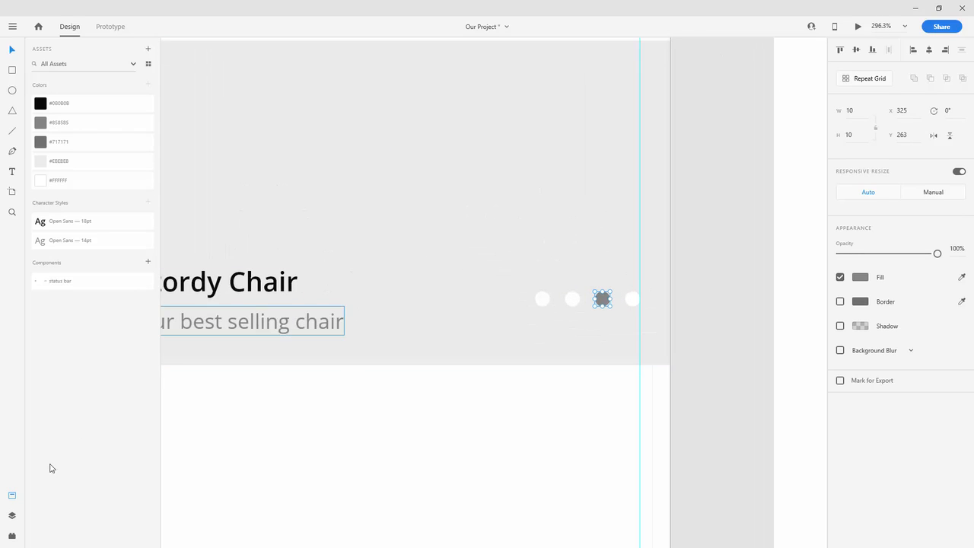
pyautogui.click(12, 516)
pyautogui.click(54, 137)
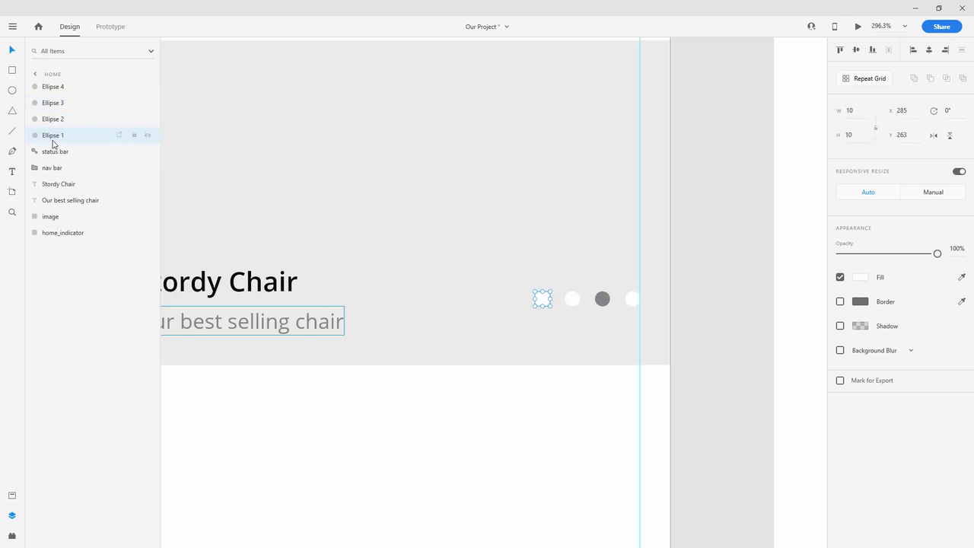
pyautogui.doubleClick(52, 137)
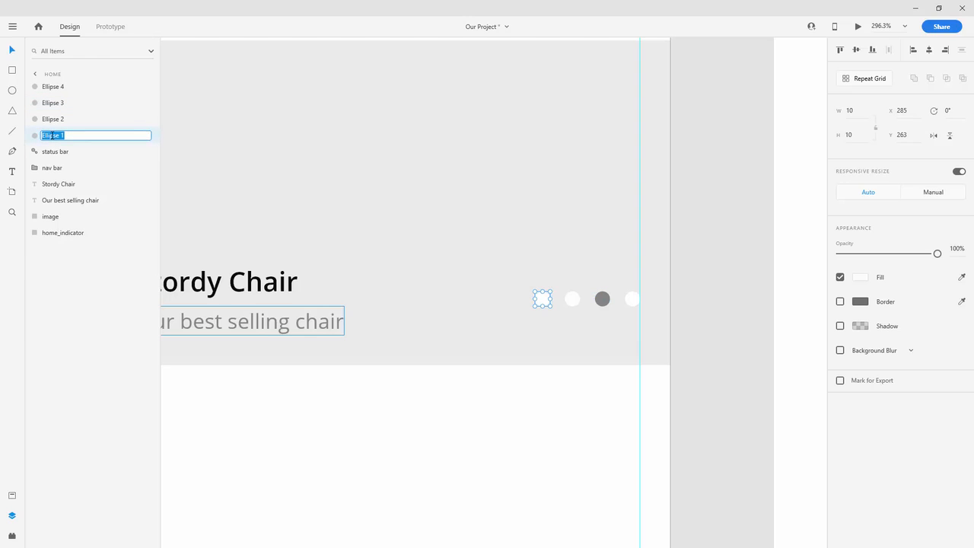
pyautogui.write('circle1')
pyautogui.press('Return')
pyautogui.click(55, 118)
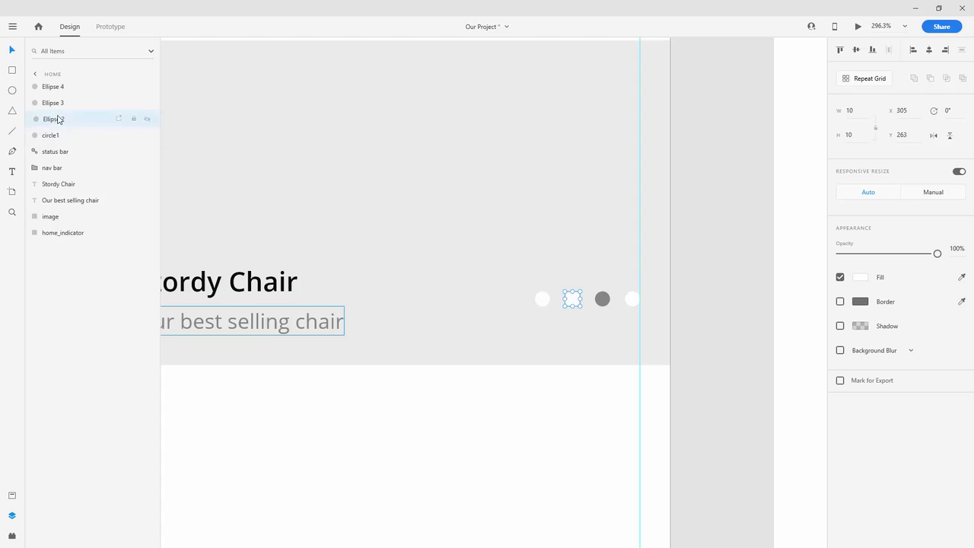
pyautogui.doubleClick(58, 118)
pyautogui.write('circle')
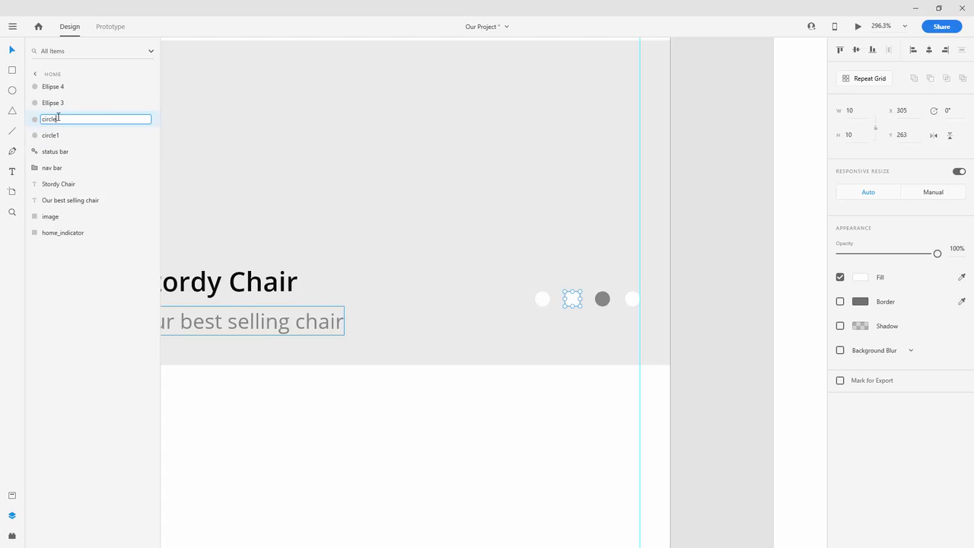
pyautogui.write('2')
pyautogui.press('Return')
# Step: Rename the layers of the third and fourth circles as "circle3" and "circle4"
pyautogui.doubleClick(56, 103)
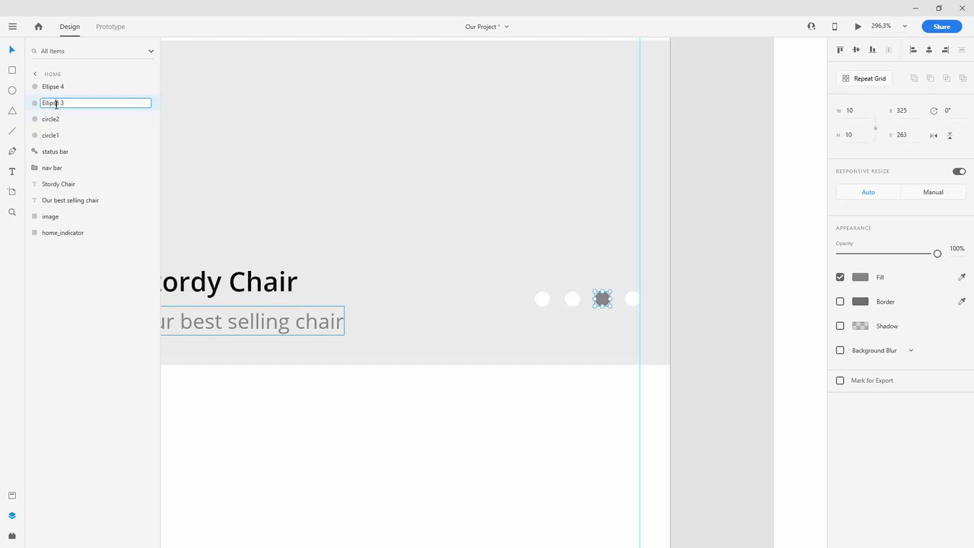
pyautogui.write('circle3')
pyautogui.press('Return')
pyautogui.doubleClick(58, 86)
pyautogui.write('c')
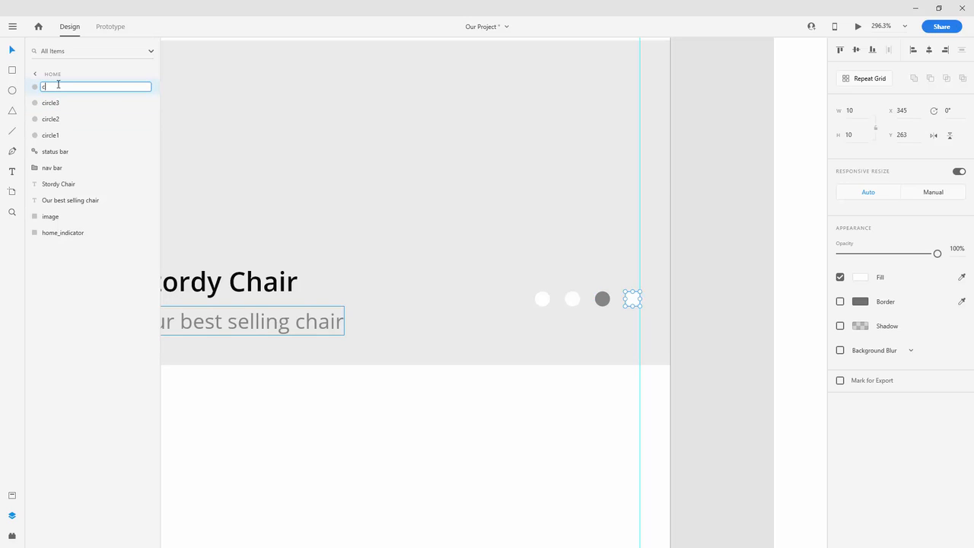
pyautogui.write('ircle4')
pyautogui.press('Return')
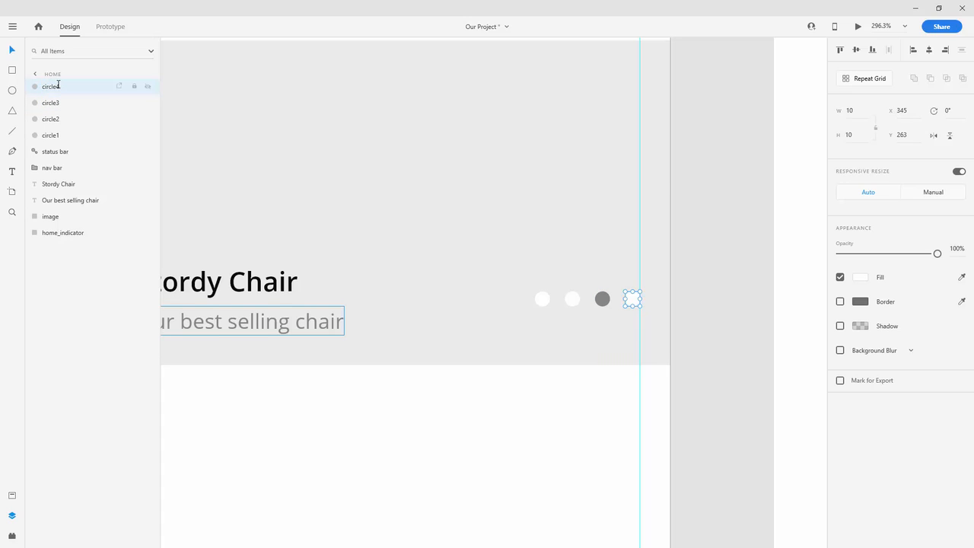
# Step: Select all four circle layers and group them
pyautogui.moveTo(59, 87)
pyautogui.mouseDown()
pyautogui.moveTo(61, 139)
pyautogui.moveTo(69, 87)
pyautogui.moveTo(78, 124)
pyautogui.moveTo(70, 96)
pyautogui.mouseUp()
pyautogui.click(70, 95)
pyautogui.keyDown('shift'); pyautogui.click(70, 134); pyautogui.keyUp('shift')
pyautogui.hotkey('ctrl', 'g')
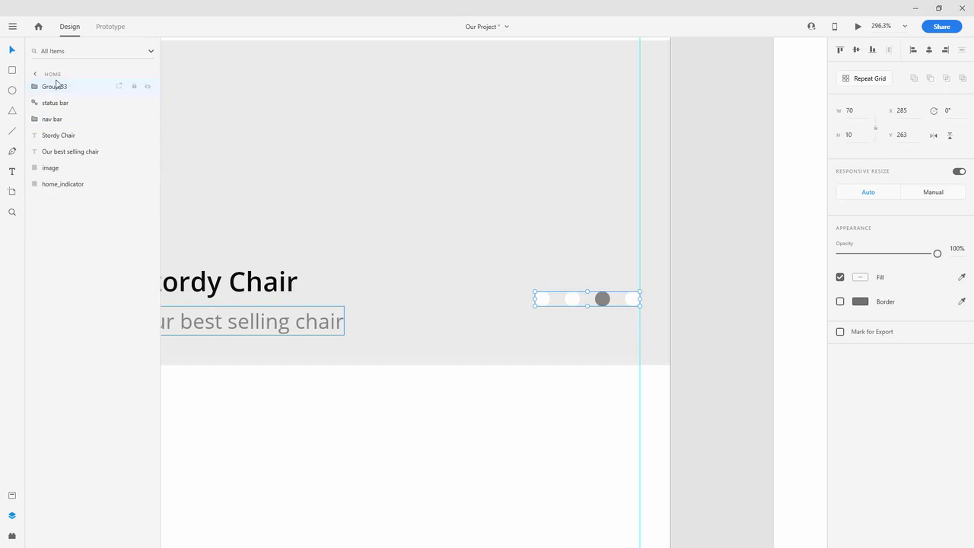
# Step: Rename the grouped circles as "pagination" and move the group in the layer order to just above the image
pyautogui.doubleClick(57, 86)
pyautogui.write('pa')
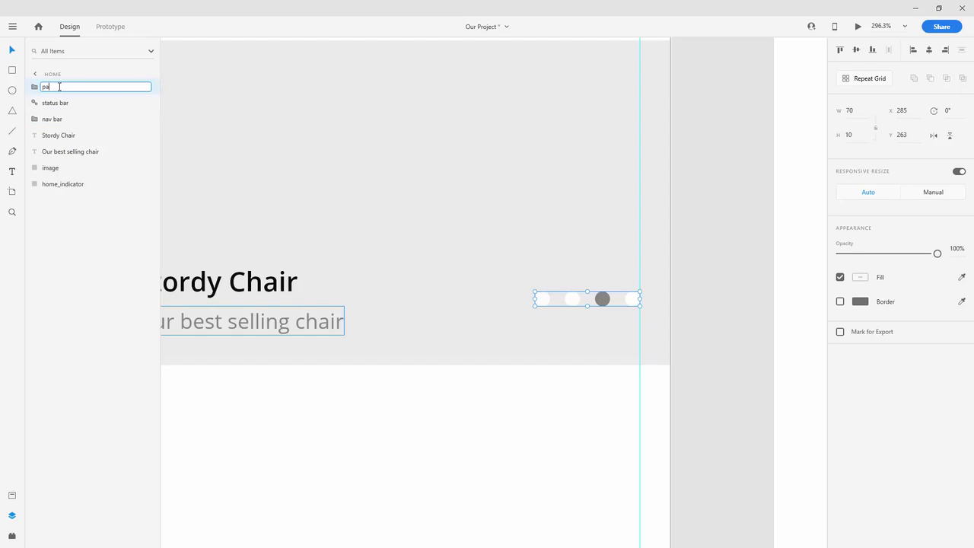
pyautogui.write('gination')
pyautogui.press('Return')
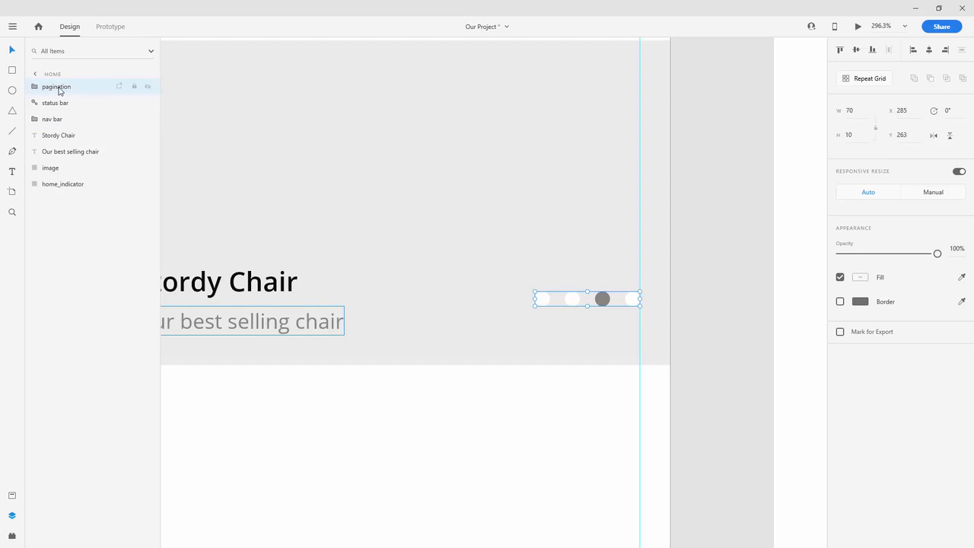
pyautogui.moveTo(63, 88); pyautogui.dragTo(80, 152)
pyautogui.scroll(-3, 563, 205)
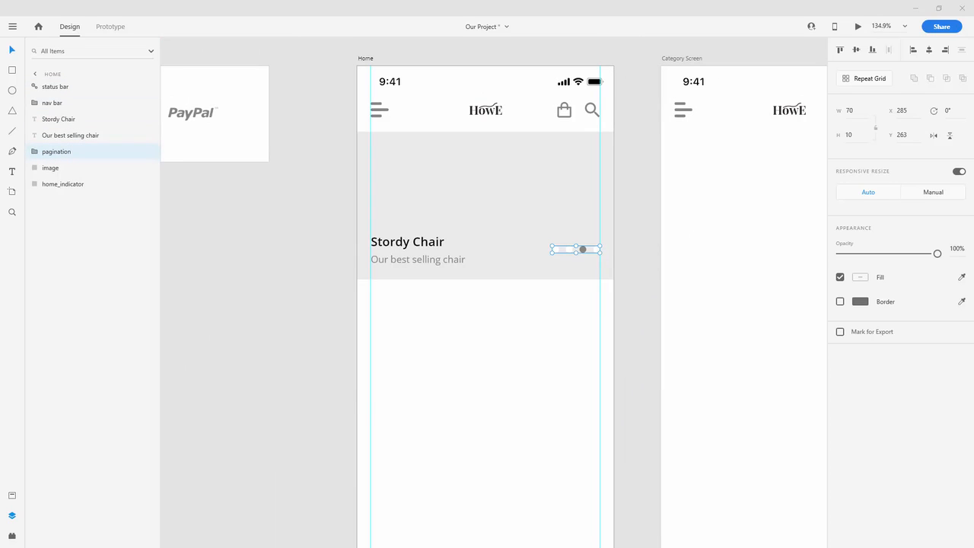
# Step: Duplicate the "Stordy Chair" title and its subtitle and place the copies below the banner at Y 332
pyautogui.click(419, 242)
pyautogui.keyDown('shift'); pyautogui.click(417, 261); pyautogui.keyUp('shift')
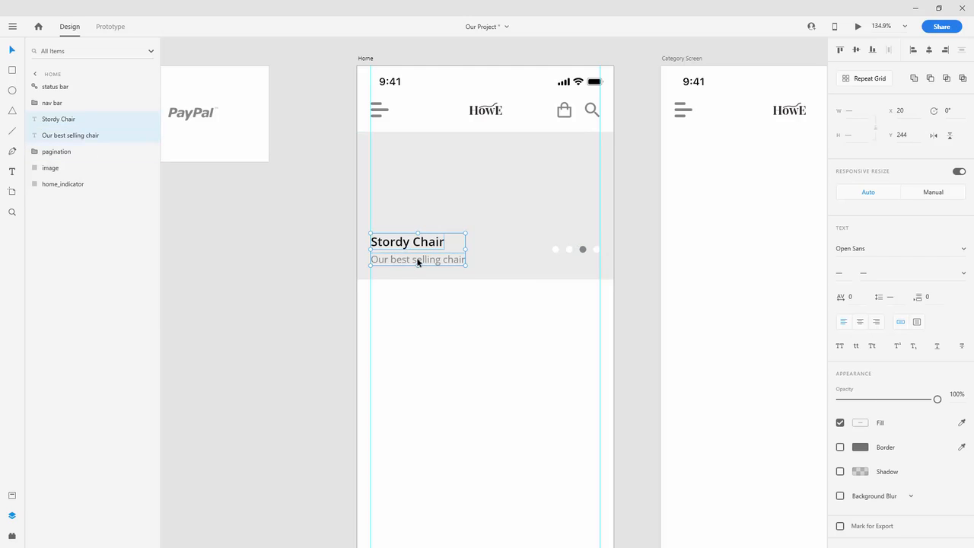
pyautogui.hotkey('ctrl', 'd')
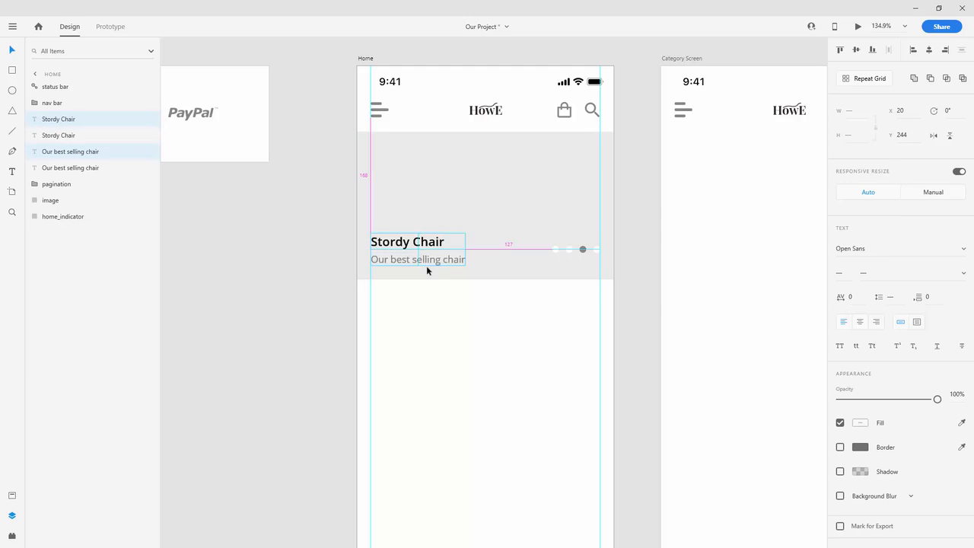
pyautogui.moveTo(431, 242); pyautogui.dragTo(429, 287)
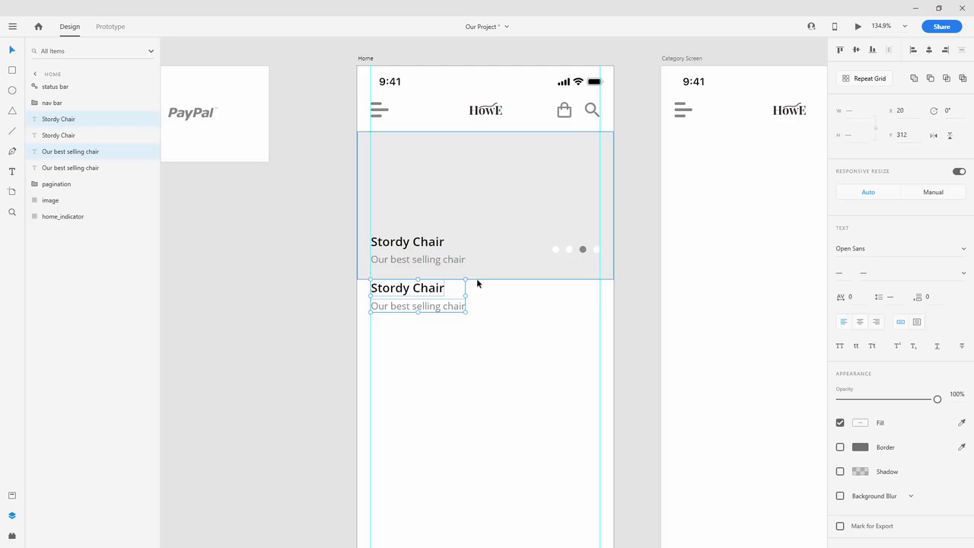
pyautogui.press('Down')
pyautogui.press('Down')
pyautogui.press('Down')
pyautogui.press('Down')
pyautogui.press('Down')
pyautogui.press('Down')
pyautogui.press('Down')
pyautogui.press('Down')
pyautogui.press('Down')
pyautogui.press('Down')
pyautogui.press('Down')
pyautogui.press('Down')
pyautogui.press('Down')
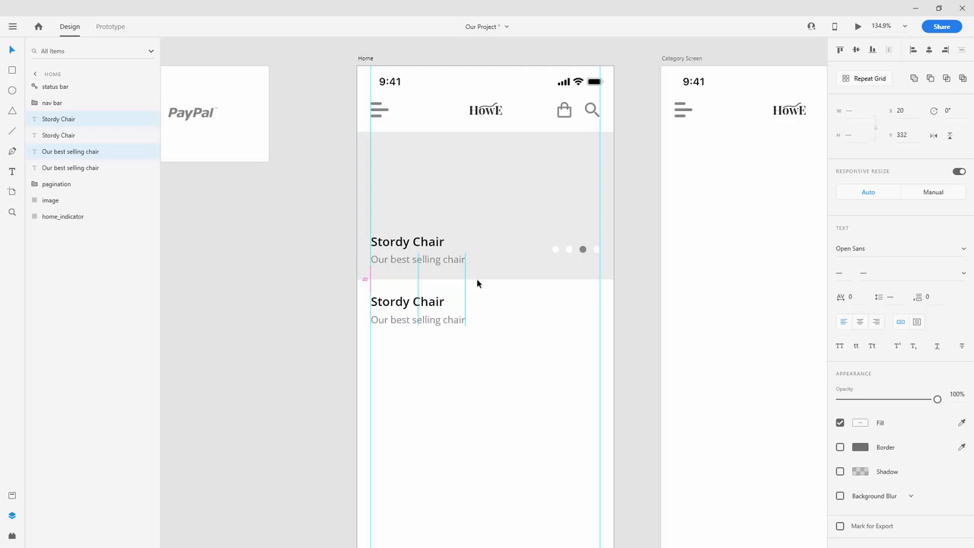
pyautogui.click(487, 308)
# Step: Place the copied subtitle to the right of the copied title and change the title copy to "Most Popular"
pyautogui.click(459, 320)
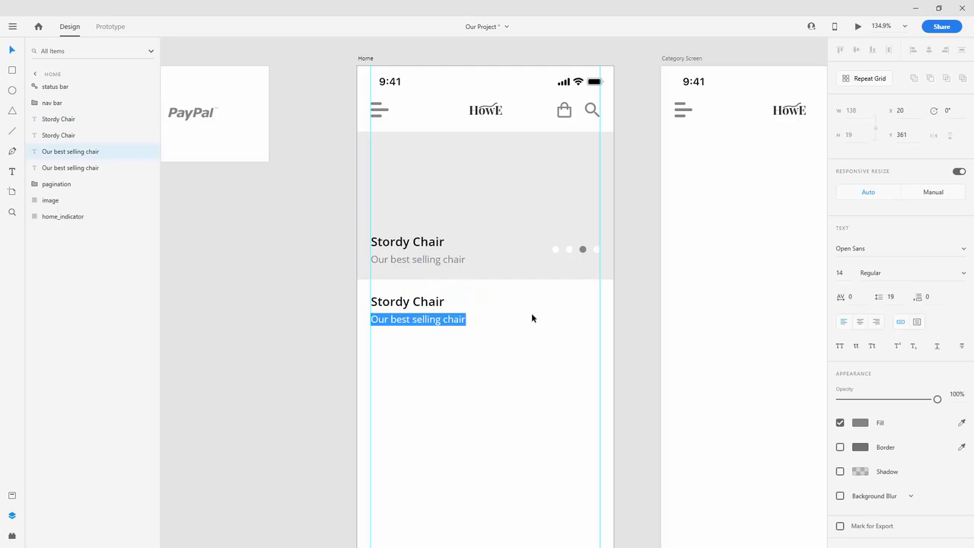
pyautogui.moveTo(446, 320); pyautogui.dragTo(527, 304)
pyautogui.click(411, 302)
pyautogui.doubleClick(411, 302)
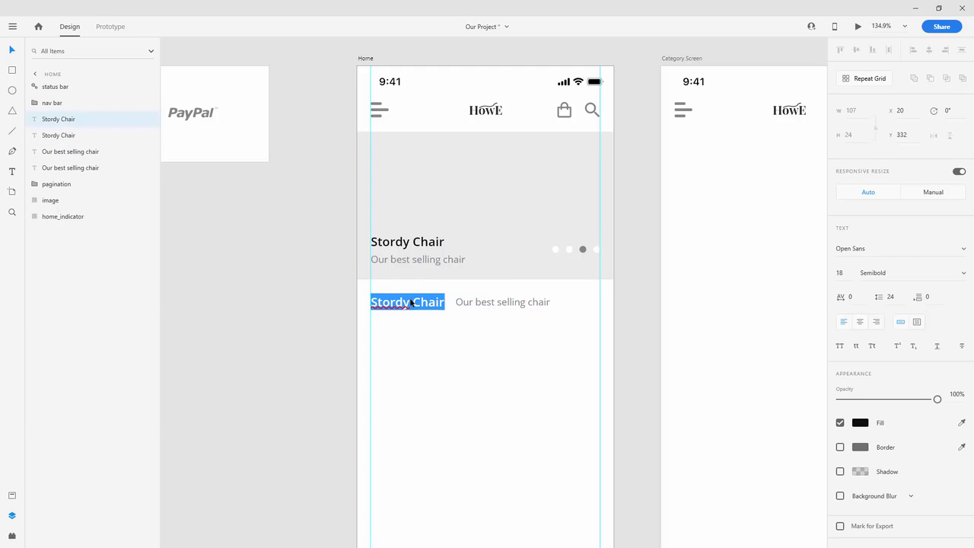
pyautogui.write('M')
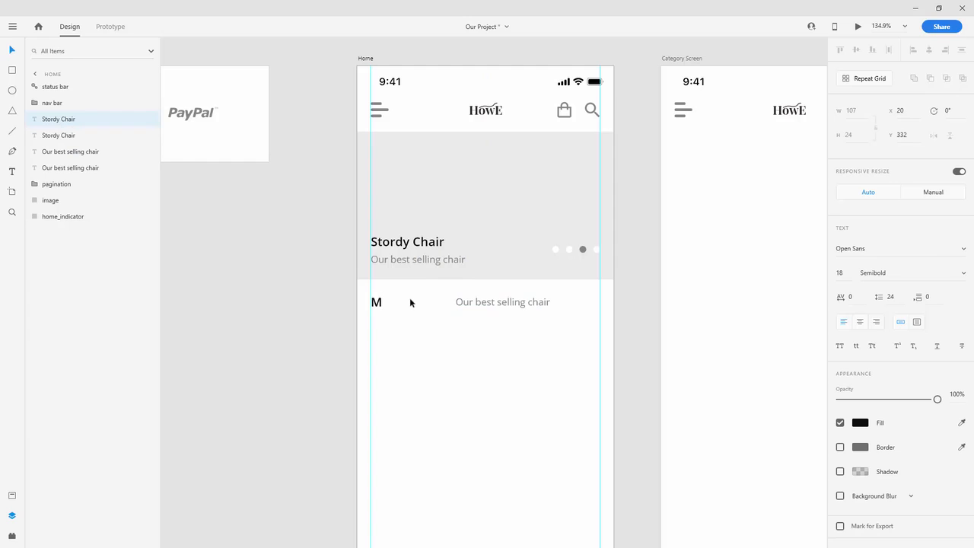
pyautogui.write('ost Popular')
# Step: Change the copied subtitle to "See All" and move it against the right margin guide at X 312
pyautogui.click(507, 307)
pyautogui.doubleClick(515, 302)
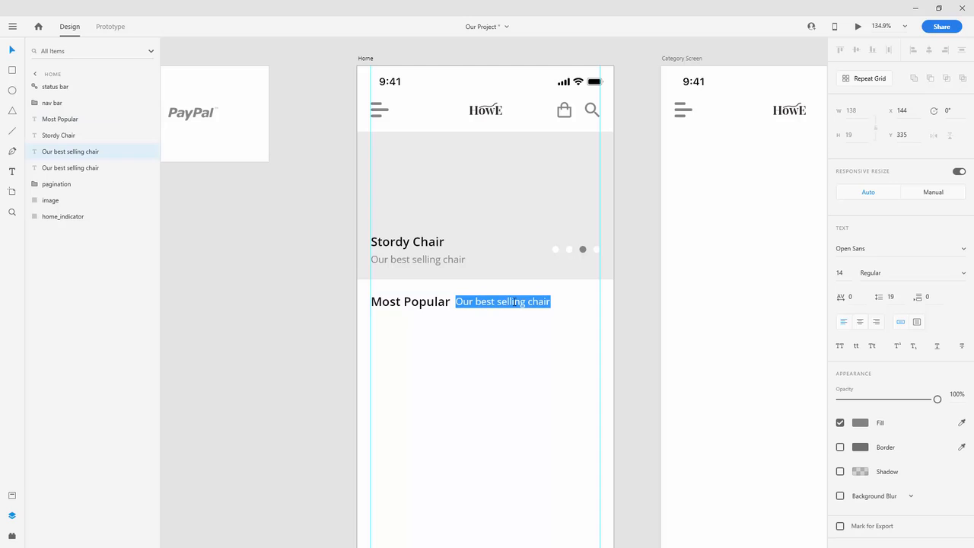
pyautogui.write('See ')
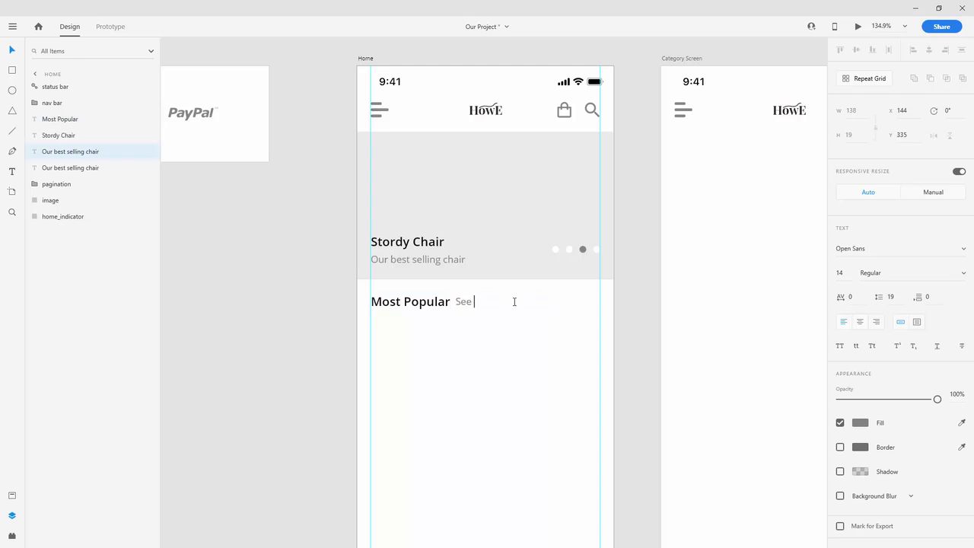
pyautogui.write('All')
pyautogui.click(15, 51)
pyautogui.moveTo(479, 302); pyautogui.dragTo(594, 302)
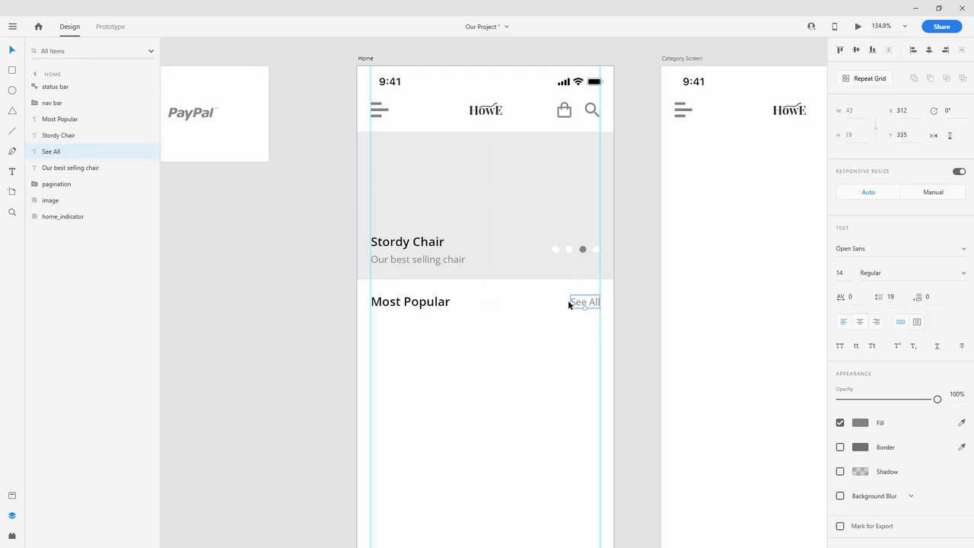
# Step: Align the "Most Popular" and "See All" texts on their vertical middle
pyautogui.keyDown('shift'); pyautogui.click(417, 303); pyautogui.keyUp('shift')
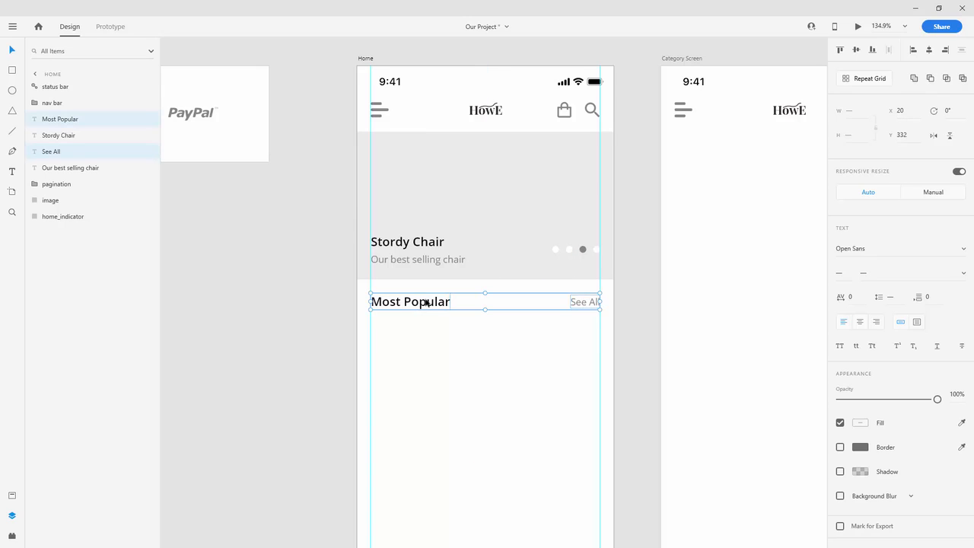
pyautogui.click(856, 51)
pyautogui.click(534, 332)
# Step: Duplicate the banner's image rectangle and place the copy below the "Most Popular" heading at Y 376
pyautogui.scroll(-3, 534, 327)
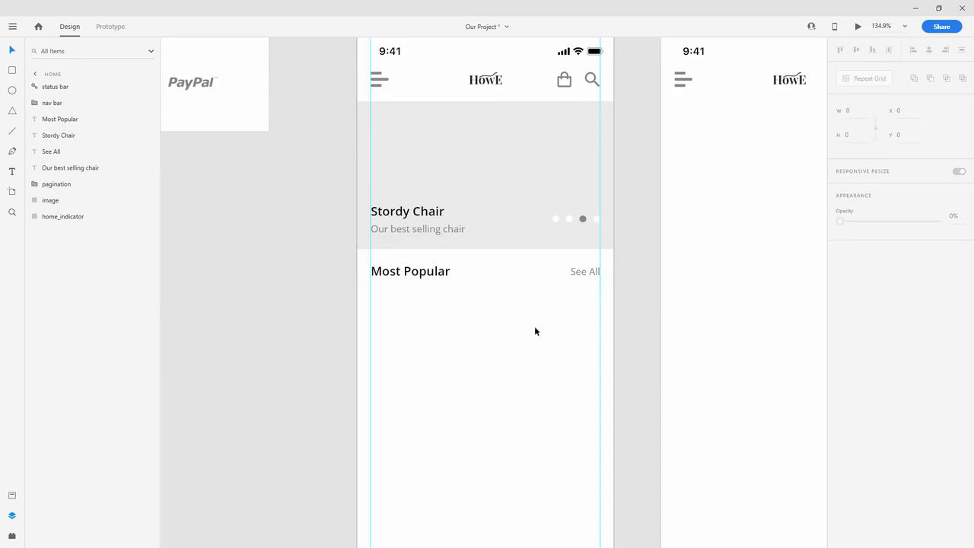
pyautogui.click(480, 129)
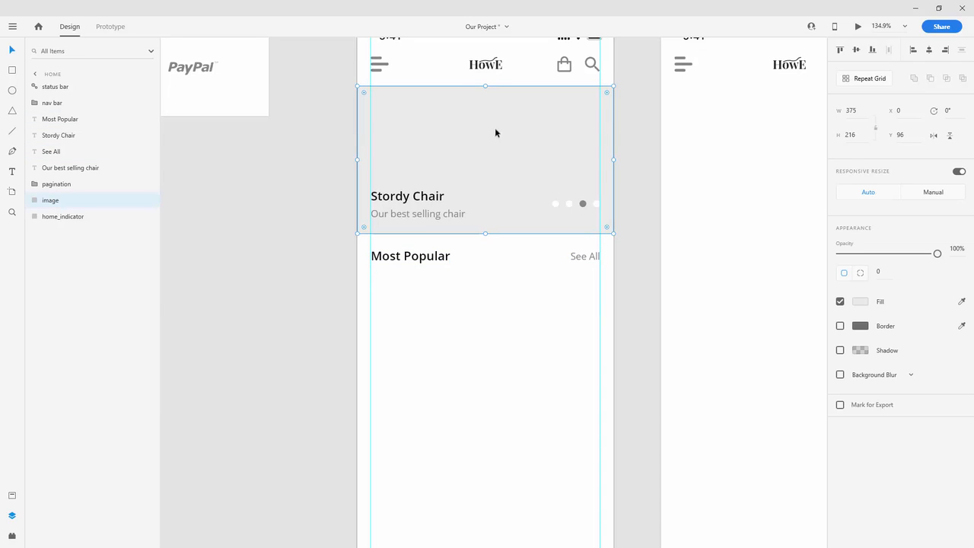
pyautogui.hotkey('ctrl', 'd')
pyautogui.moveTo(499, 120); pyautogui.dragTo(506, 298)
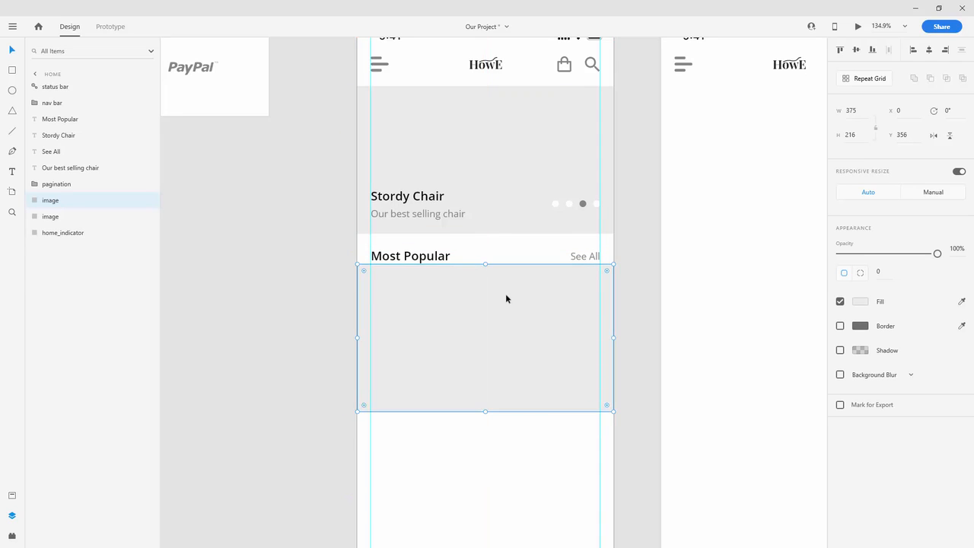
pyautogui.hotkey('shift', 'Down')
pyautogui.hotkey('shift', 'Down')
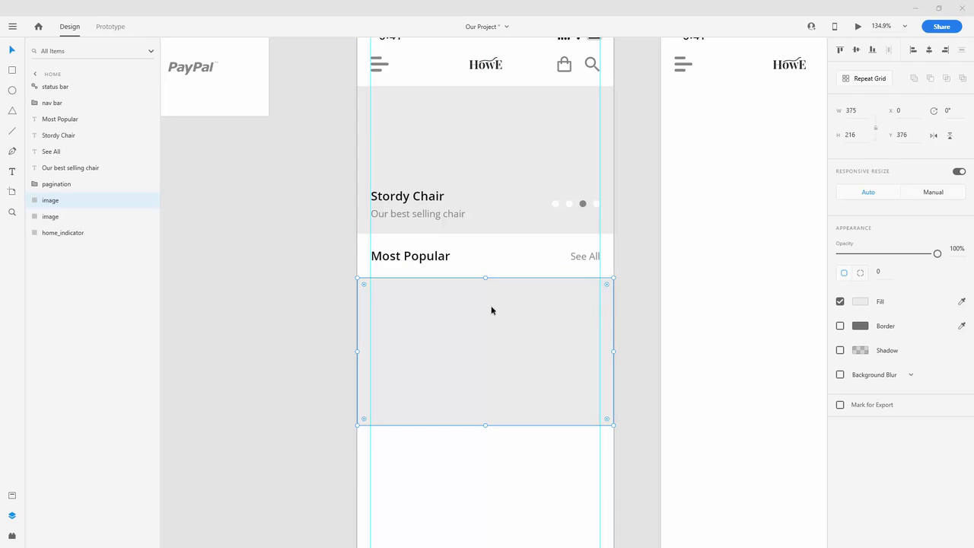
# Step: Give the copied rectangle a corner radius of 5, a width of 135 and a height of 160
pyautogui.click(880, 271)
pyautogui.press('Return')
pyautogui.click(853, 109)
pyautogui.write('135')
pyautogui.press('Tab')
pyautogui.write('16')
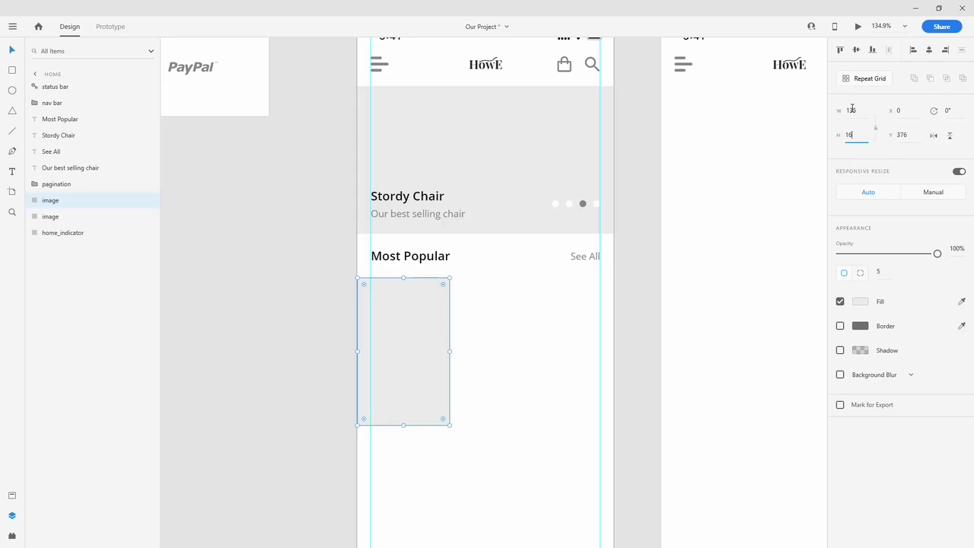
pyautogui.write('0')
pyautogui.press('Return')
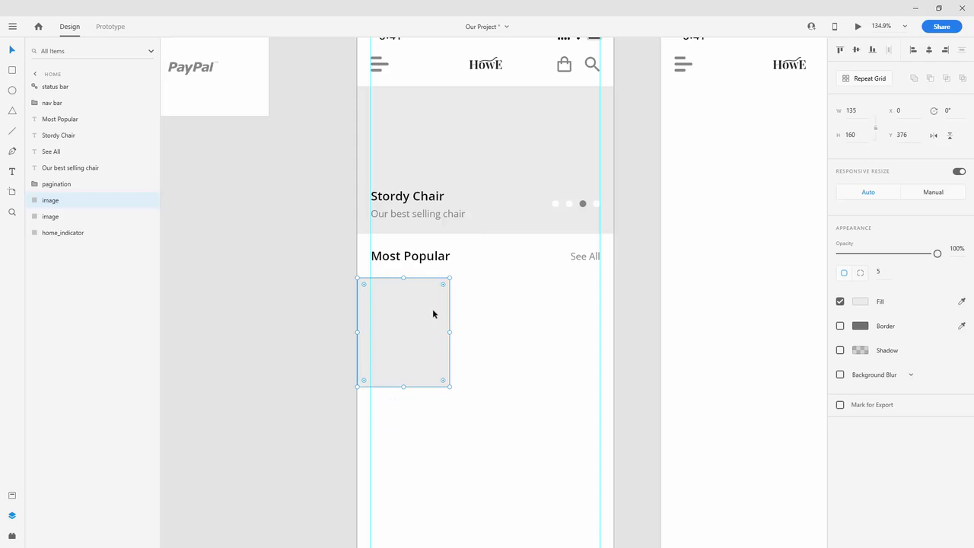
# Step: Move the rounded card against the left margin guide at X 20, Y 376
pyautogui.moveTo(432, 308)
pyautogui.mouseDown()
pyautogui.moveTo(447, 312)
pyautogui.moveTo(443, 303)
pyautogui.mouseUp()
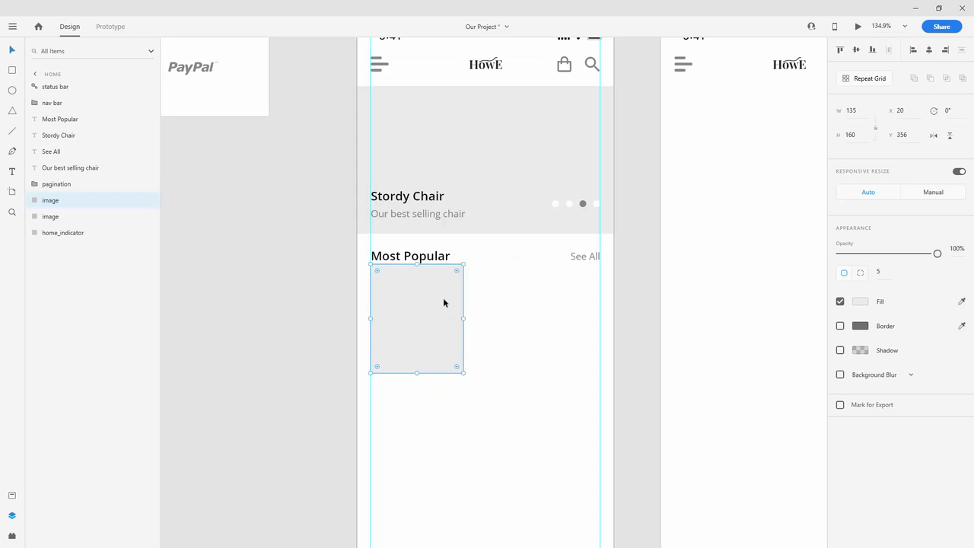
pyautogui.hotkey('shift', 'Down')
pyautogui.hotkey('shift', 'Down')
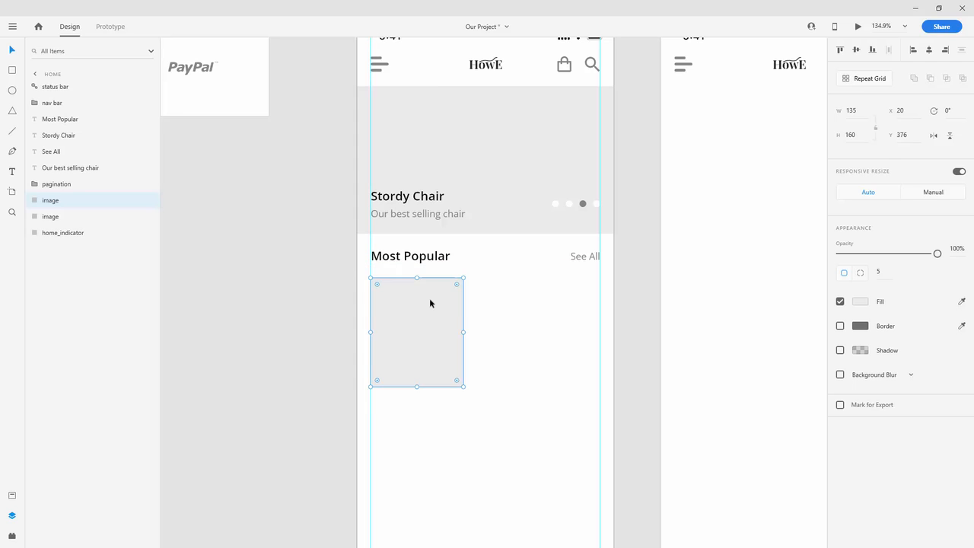
pyautogui.hotkey('ctrl', 'd')
pyautogui.moveTo(438, 312); pyautogui.dragTo(600, 300)
pyautogui.hotkey('shift', 'Right')
pyautogui.hotkey('shift', 'Right')
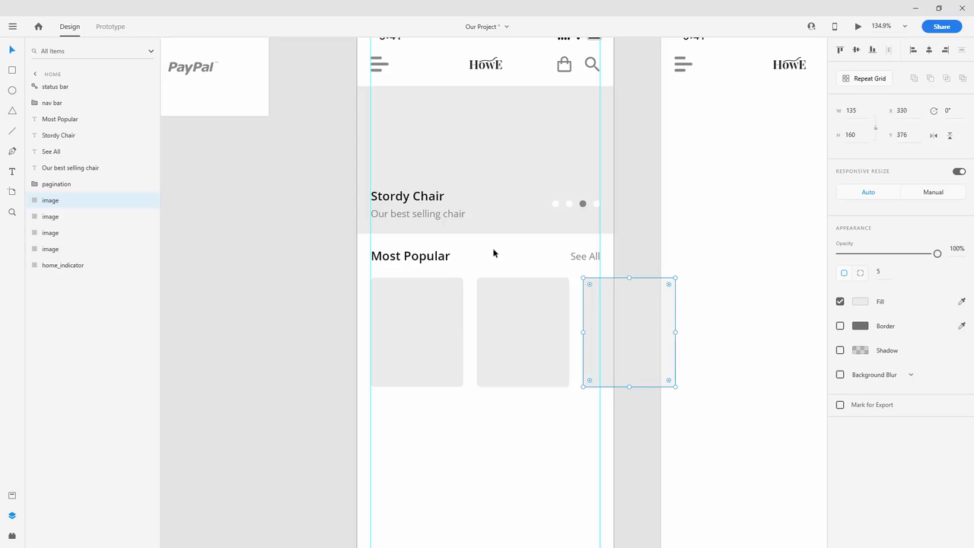
pyautogui.press('Delete')
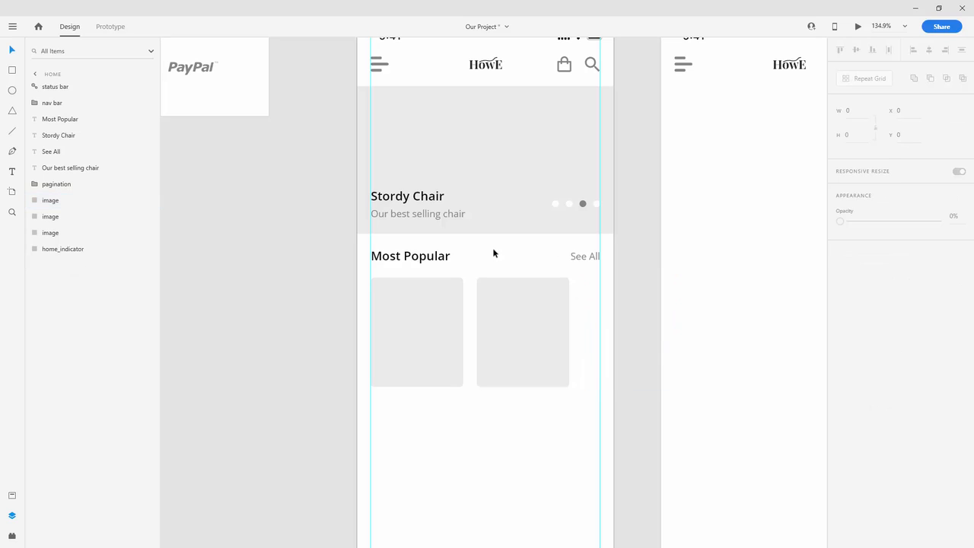
pyautogui.click(537, 329)
pyautogui.press('Delete')
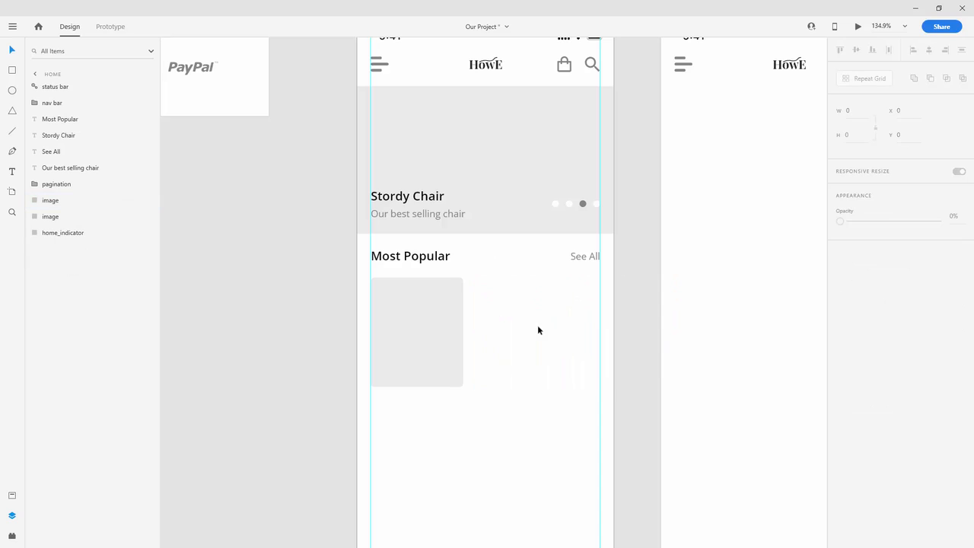
# Step: Copy the "See All" text onto the lower part of the card and change the copy to "Name"
pyautogui.click(581, 254)
pyautogui.moveTo(582, 254); pyautogui.dragTo(411, 352)
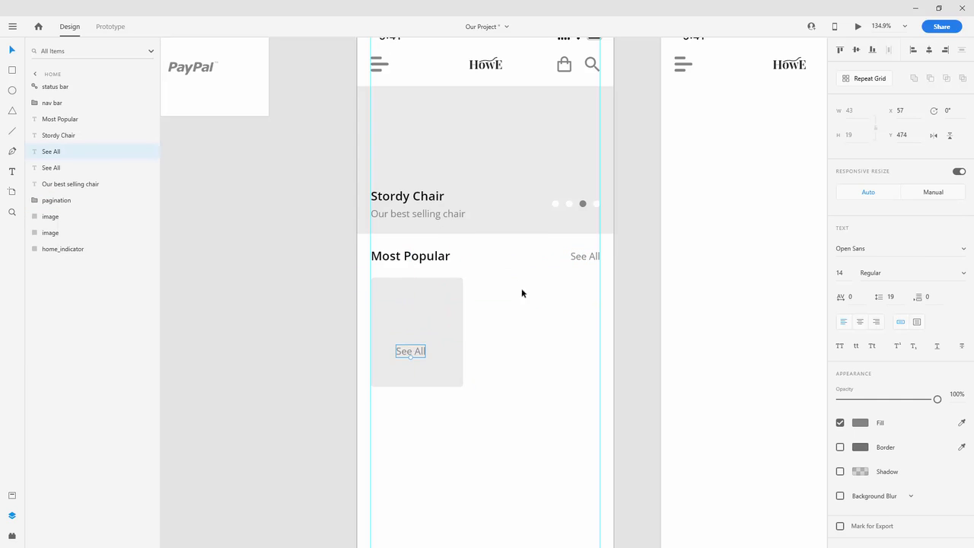
pyautogui.doubleClick(405, 355)
pyautogui.hotkey('ctrl', 'a')
pyautogui.write('Name')
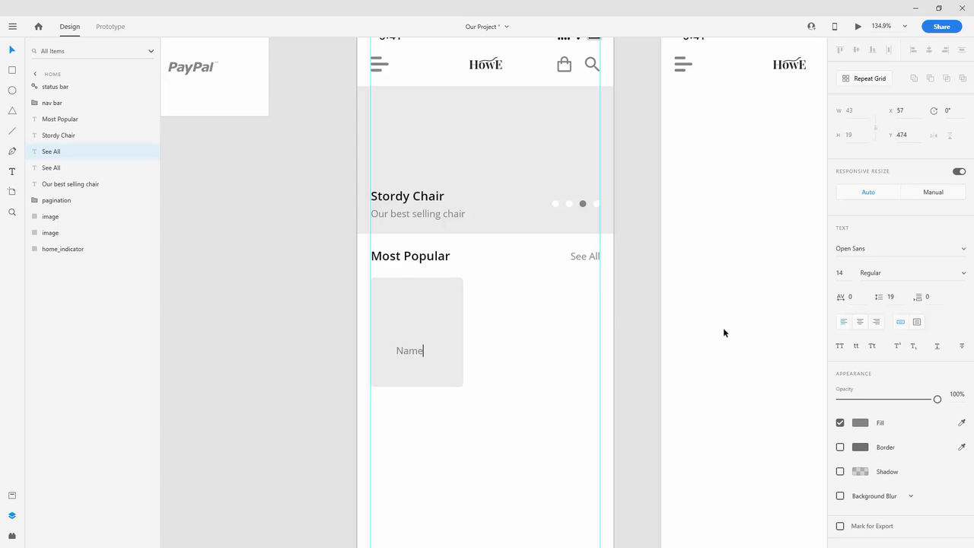
# Step: Set the "Name" text to centre alignment and centre it horizontally on the card
pyautogui.hotkey('ctrl', 'a')
pyautogui.click(861, 322)
pyautogui.press('Escape')
pyautogui.keyDown('shift'); pyautogui.click(420, 330); pyautogui.keyUp('shift')
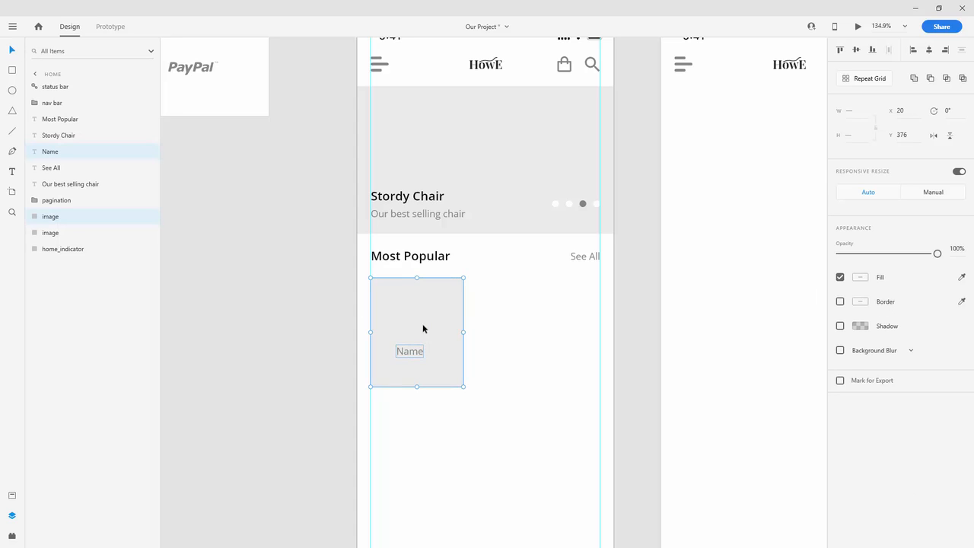
pyautogui.click(930, 50)
pyautogui.press('Escape')
# Step: Duplicate the "Name" text, place the copy just below it and change it to "$24"
pyautogui.click(423, 350)
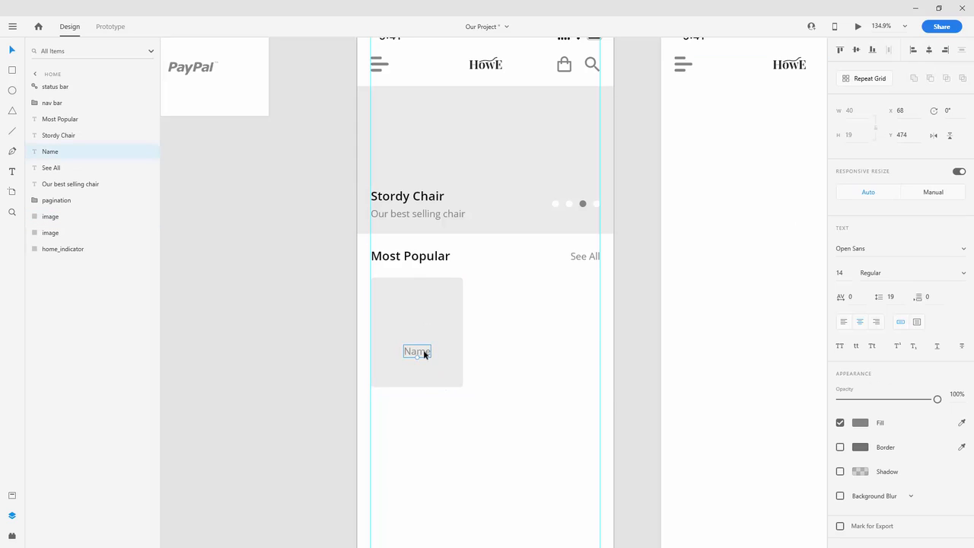
pyautogui.hotkey('ctrl', 'd')
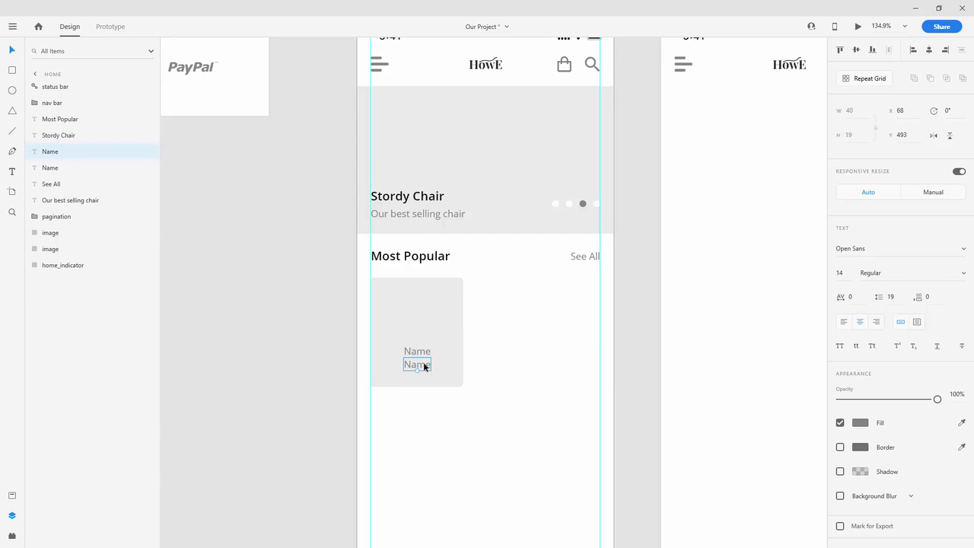
pyautogui.hotkey('shift', 'Down')
pyautogui.doubleClick(426, 368)
pyautogui.write('$24')
pyautogui.press('Escape')
# Step: Move the "Name" and "$24" texts together down within the card to Y 478
pyautogui.keyDown('shift'); pyautogui.click(422, 349); pyautogui.keyUp('shift')
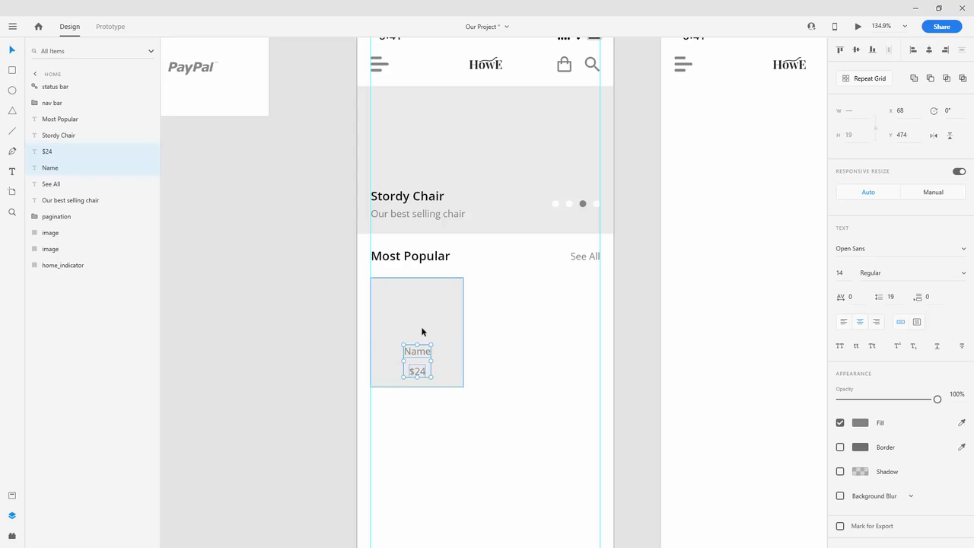
pyautogui.keyDown('shift'); pyautogui.click(422, 330); pyautogui.keyUp('shift')
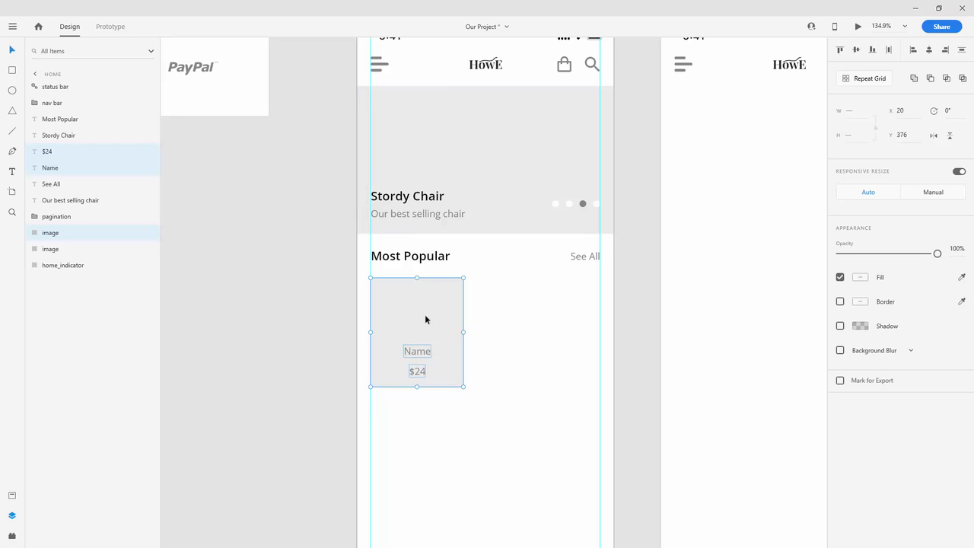
pyautogui.press('Escape')
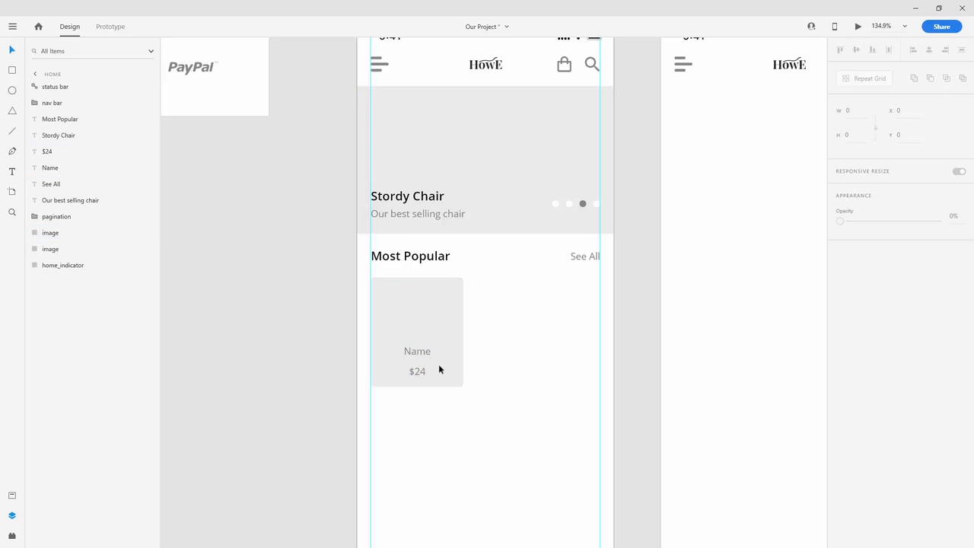
pyautogui.click(418, 371)
pyautogui.keyDown('shift'); pyautogui.click(424, 351); pyautogui.keyUp('shift')
pyautogui.hotkey('shift', 'Down')
pyautogui.press('Down')
pyautogui.press('Down')
pyautogui.press('Down')
pyautogui.press('Down')
pyautogui.press('Down')
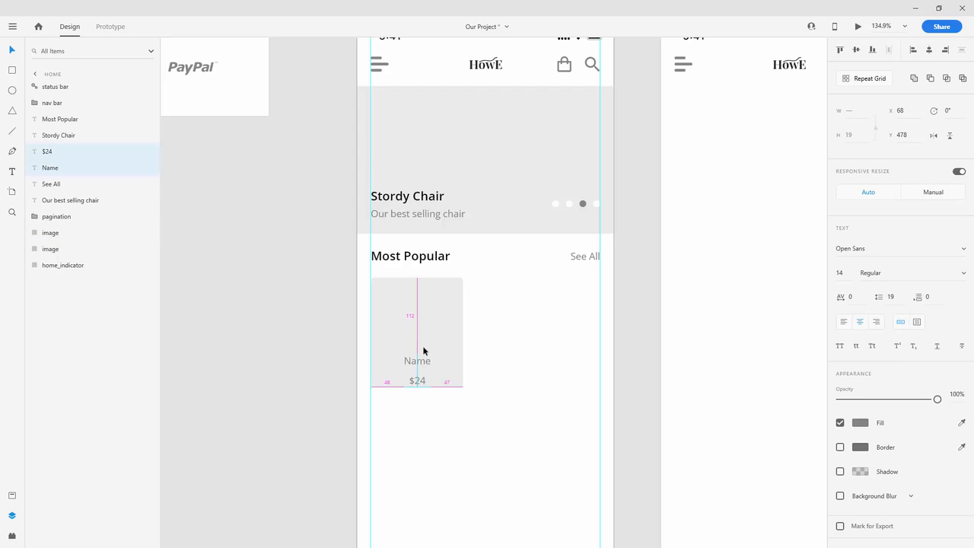
pyautogui.hotkey('shift', 'Up')
pyautogui.press('Up')
pyautogui.scroll(5, 435, 384)
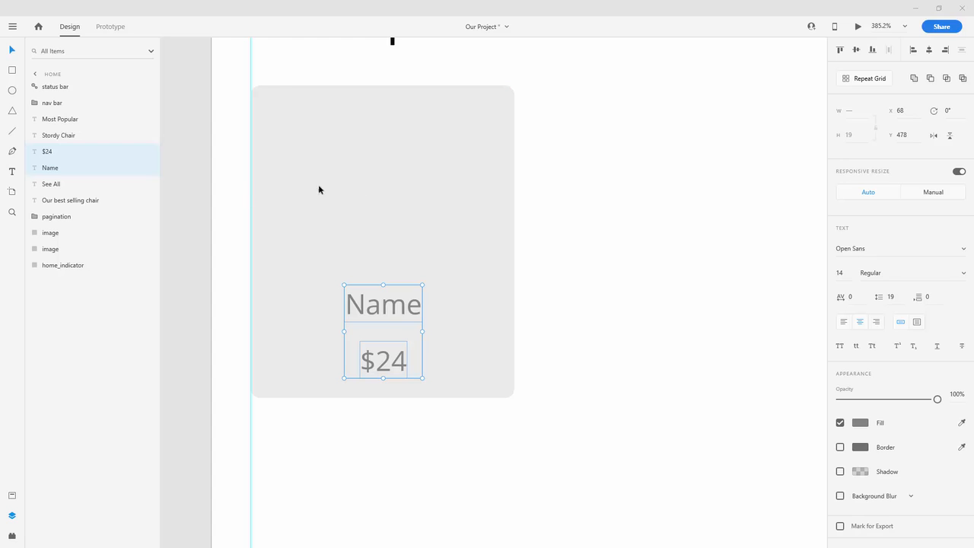
# Step: Group the card rectangle with its "Name" and "$24" texts and rename the group image1
pyautogui.click(430, 178)
pyautogui.scroll(-2, 430, 179)
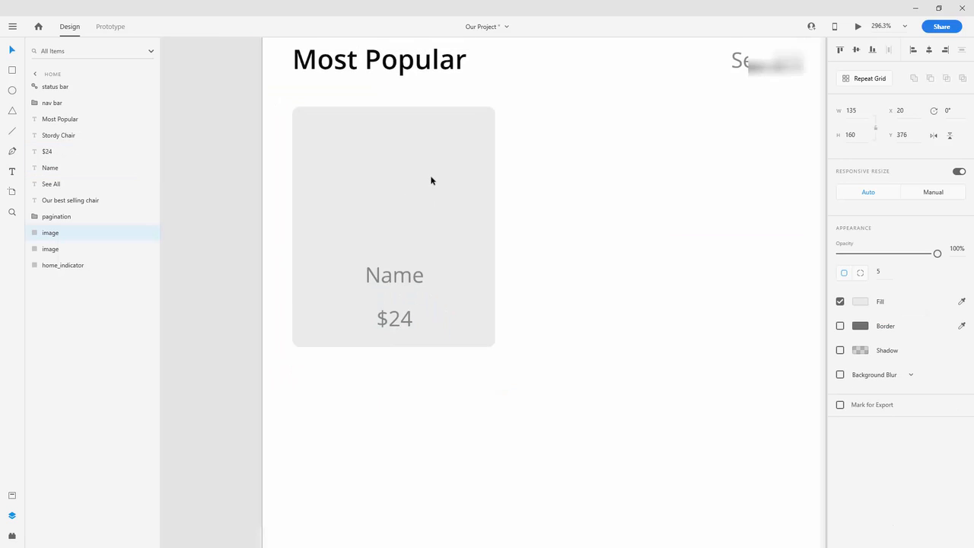
pyautogui.click(50, 152)
pyautogui.keyDown('ctrl'); pyautogui.click(53, 168); pyautogui.keyUp('ctrl')
pyautogui.keyDown('ctrl'); pyautogui.click(61, 232); pyautogui.keyUp('ctrl')
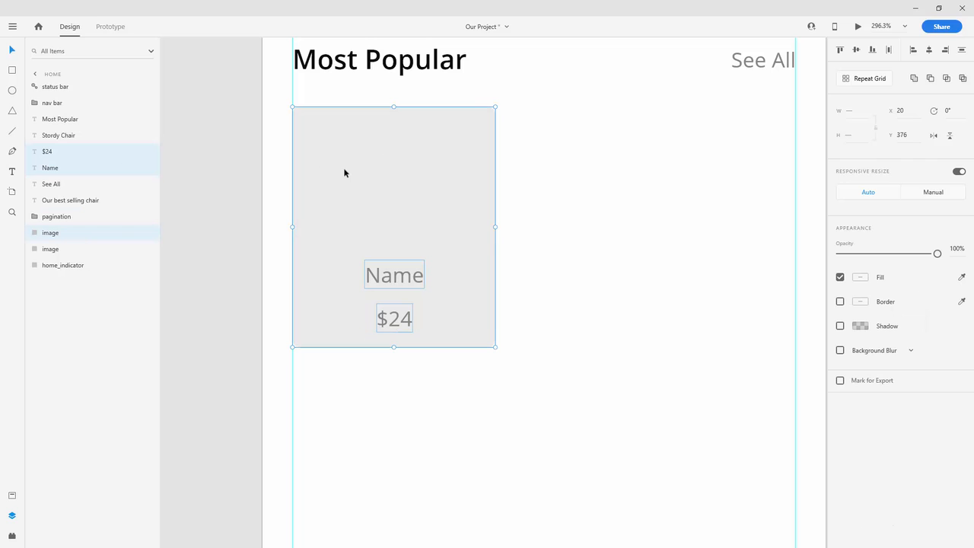
pyautogui.hotkey('ctrl', 'g')
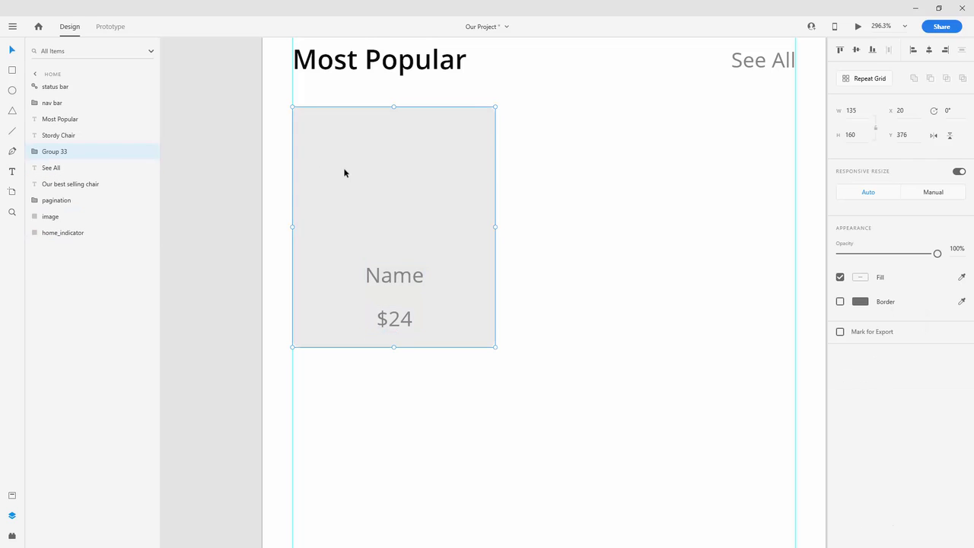
pyautogui.doubleClick(66, 153)
pyautogui.write('c')
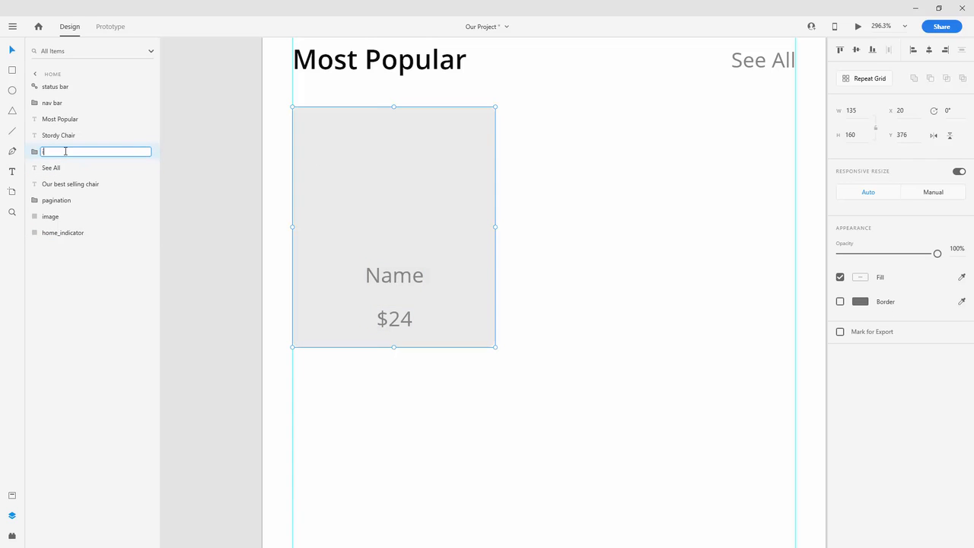
pyautogui.press('Return')
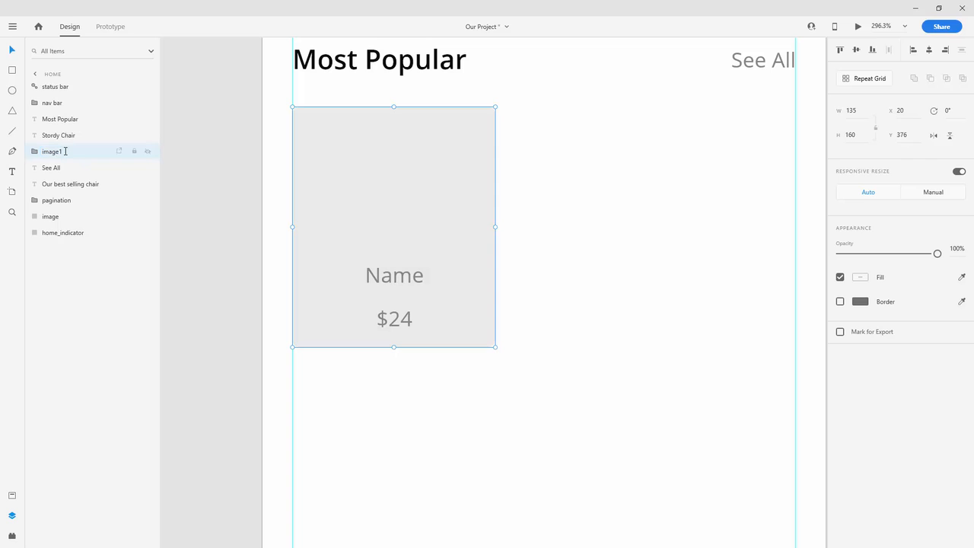
# Step: Duplicate the image1 card group and place the copy beside the first card at X 175, Y 376
pyautogui.scroll(-3, 431, 187)
pyautogui.moveTo(590, 168); pyautogui.dragTo(518, 178)
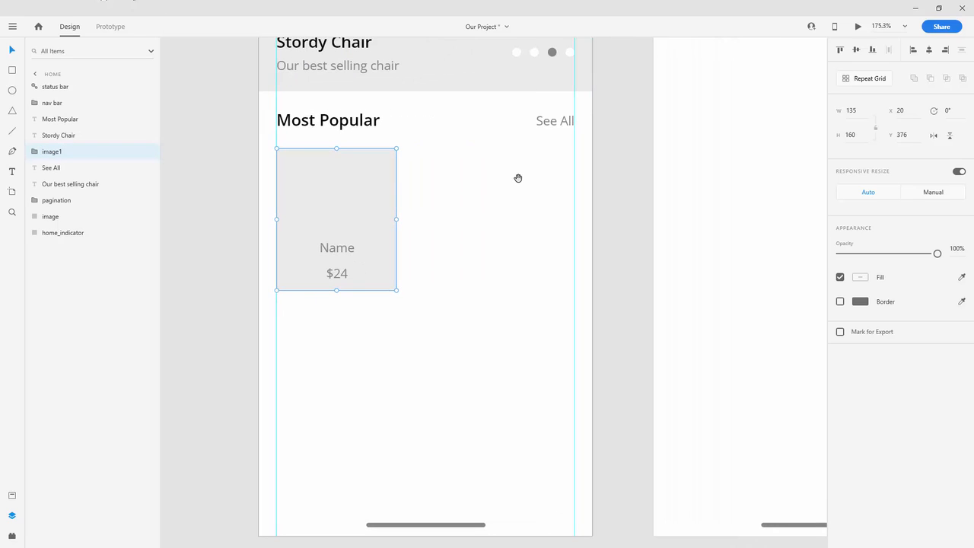
pyautogui.hotkey('ctrl', 'd')
pyautogui.moveTo(396, 180); pyautogui.dragTo(492, 187)
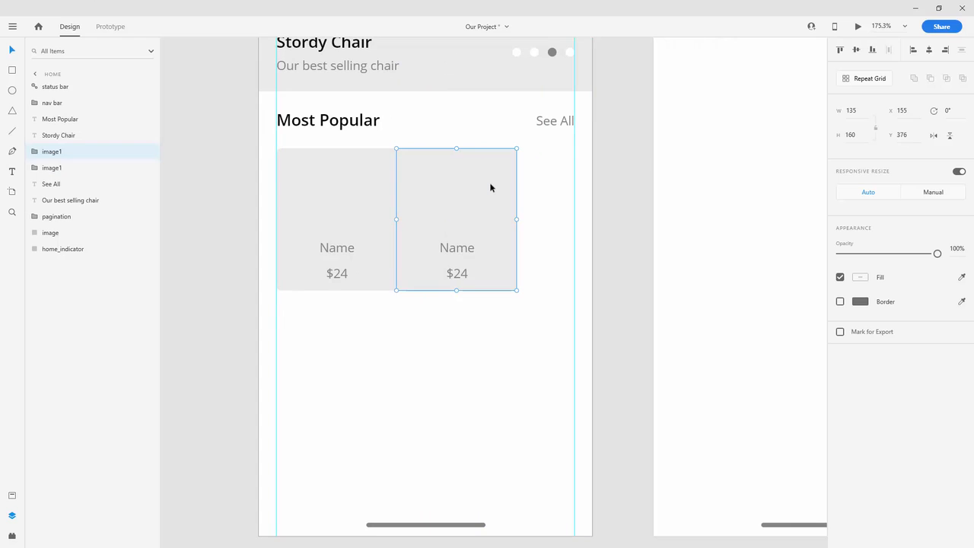
pyautogui.press('Right')
pyautogui.press('Right')
pyautogui.press('Right')
pyautogui.press('Right')
pyautogui.press('Right')
pyautogui.press('Right')
pyautogui.press('Right')
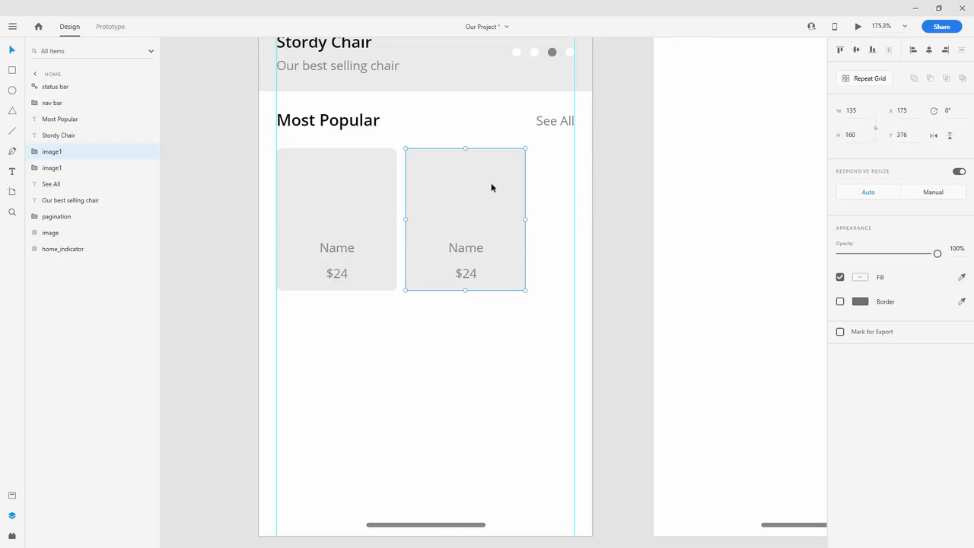
# Step: Duplicate the second card and place the copy to its right at X 330, Y 376
pyautogui.click(491, 188)
pyautogui.hotkey('ctrl', 'd')
pyautogui.moveTo(493, 185); pyautogui.dragTo(570, 192)
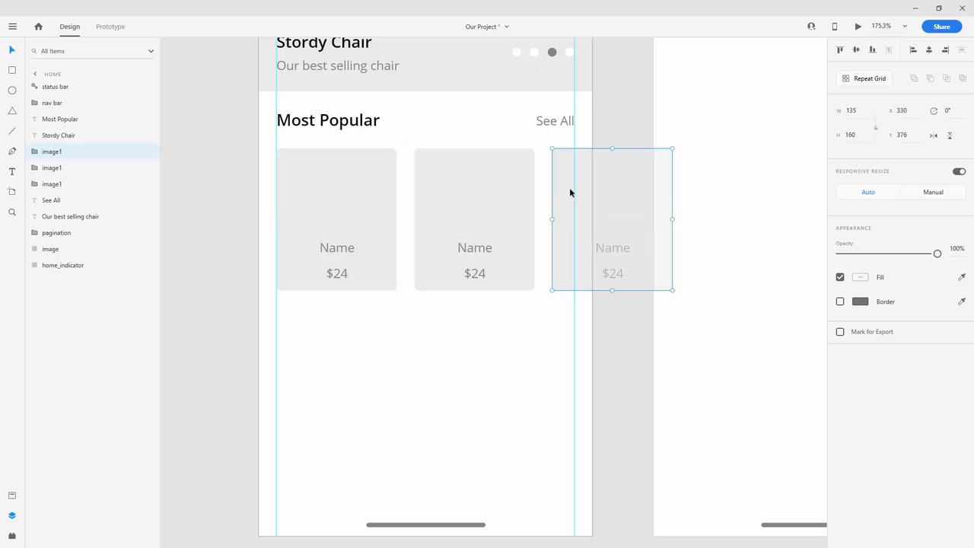
# Step: Rename the third card's group image3 and the second card's group image2
pyautogui.doubleClick(57, 153)
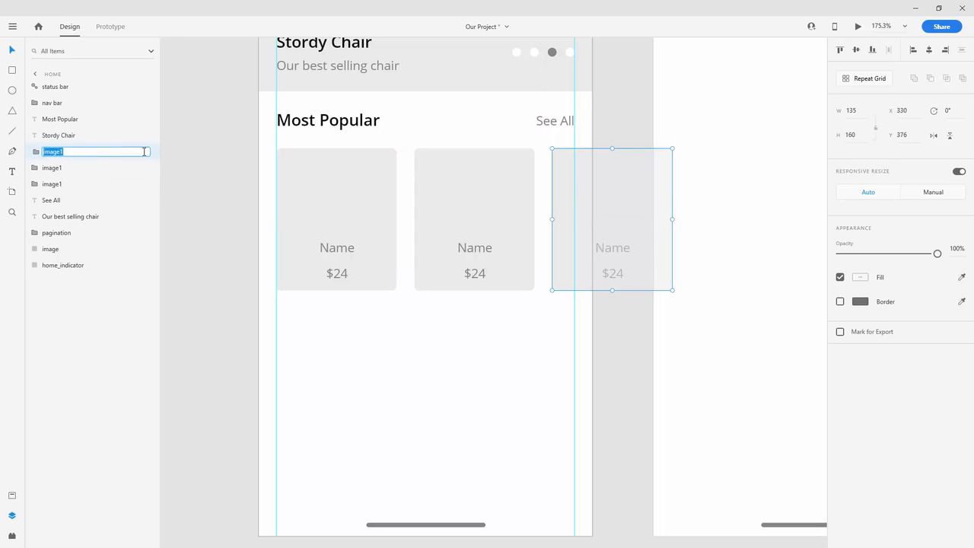
pyautogui.click(144, 151)
pyautogui.press('BackSpace')
pyautogui.write('3')
pyautogui.press('Return')
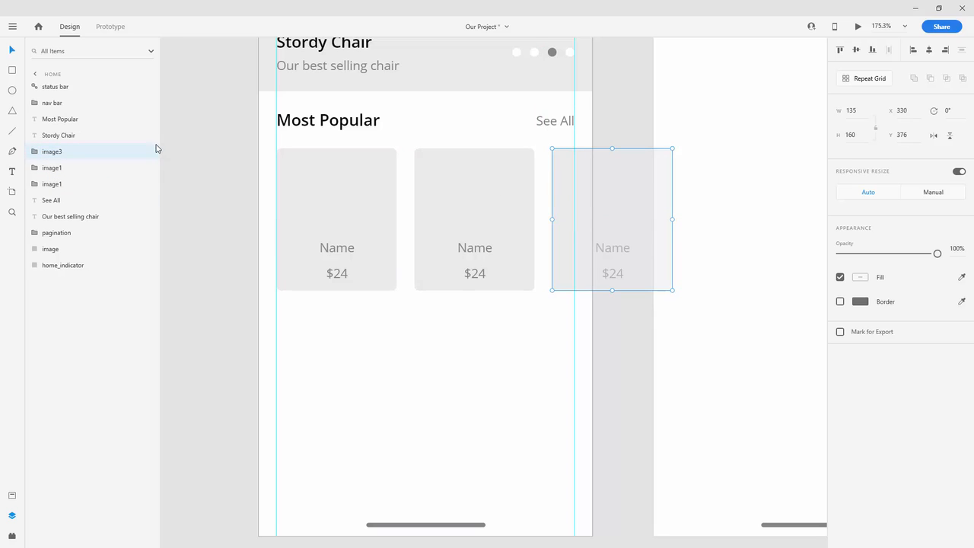
pyautogui.doubleClick(61, 168)
pyautogui.click(106, 164)
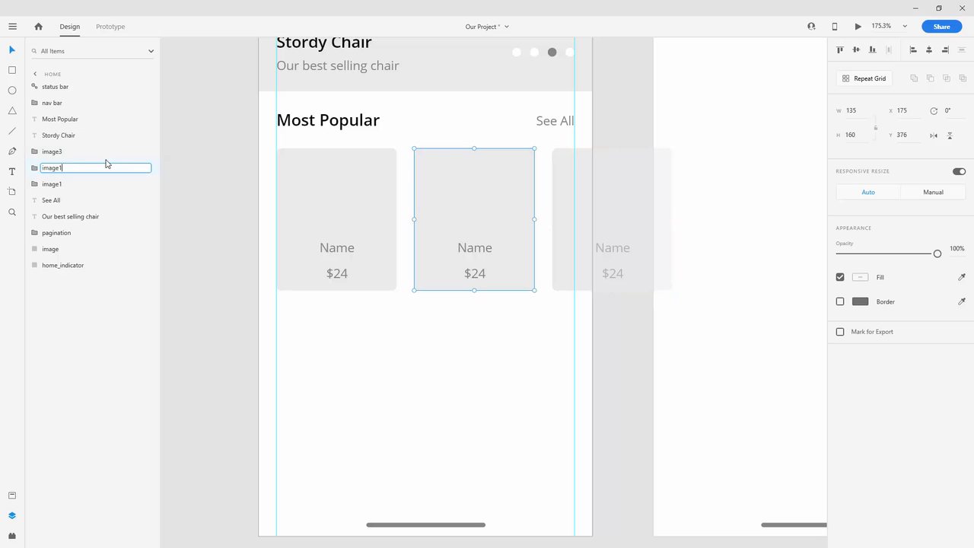
pyautogui.write('2')
pyautogui.press('Return')
# Step: Reorder the card groups as image1, image2, image3 and move them below the banner's image layer, just above home_indicator
pyautogui.click(60, 185)
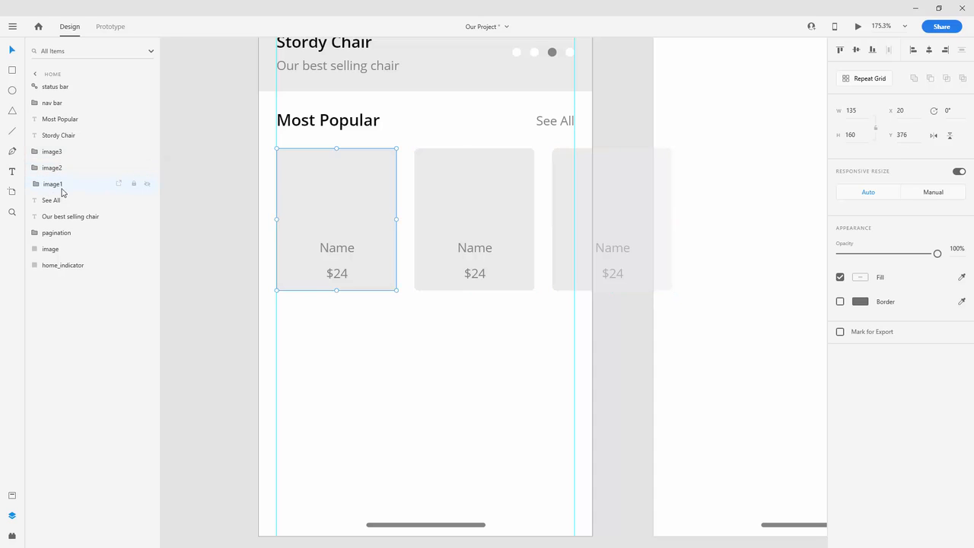
pyautogui.moveTo(67, 155); pyautogui.dragTo(80, 196)
pyautogui.hotkey('ctrl', 'z')
pyautogui.click(60, 187)
pyautogui.click(75, 151)
pyautogui.keyDown('shift'); pyautogui.click(69, 154); pyautogui.keyUp('shift')
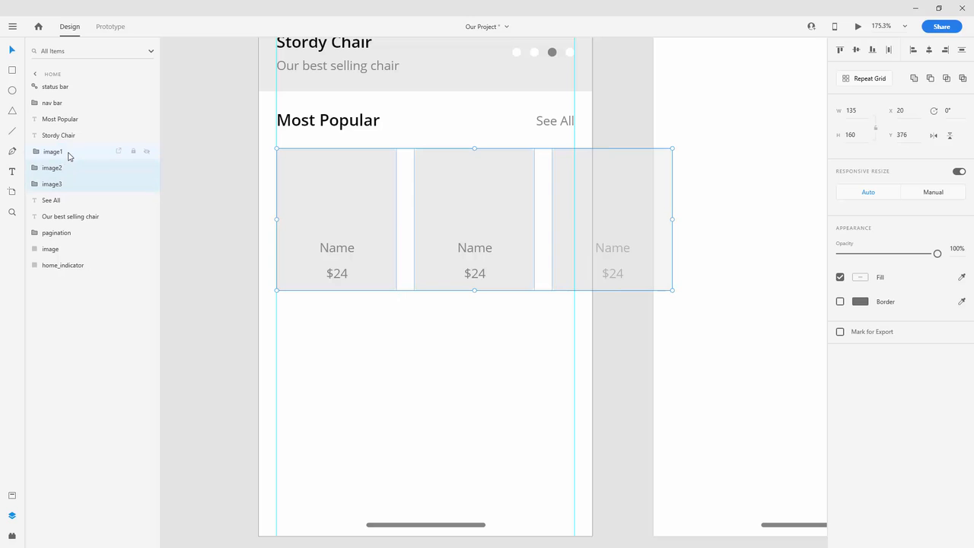
pyautogui.moveTo(68, 156); pyautogui.dragTo(67, 254)
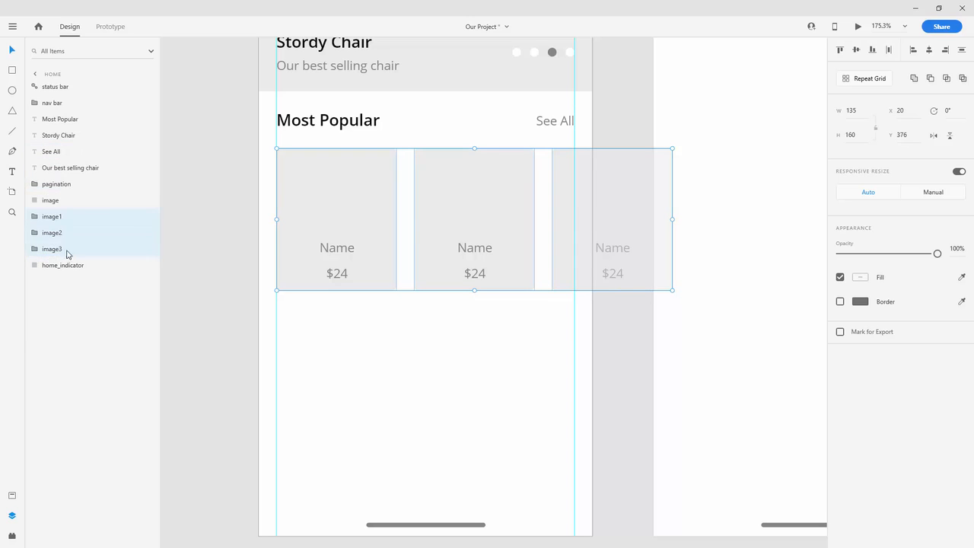
# Step: Move the "Most Popular" text layer between the banner's image layer and the image1 group
pyautogui.click(347, 122)
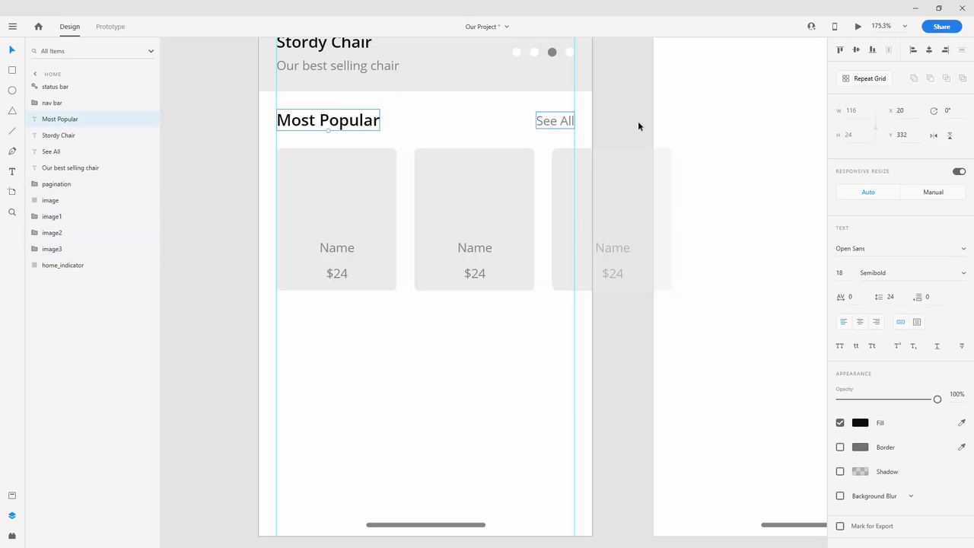
pyautogui.keyDown('shift'); pyautogui.click(565, 122); pyautogui.keyUp('shift')
pyautogui.moveTo(53, 120); pyautogui.dragTo(58, 210)
pyautogui.click(55, 185)
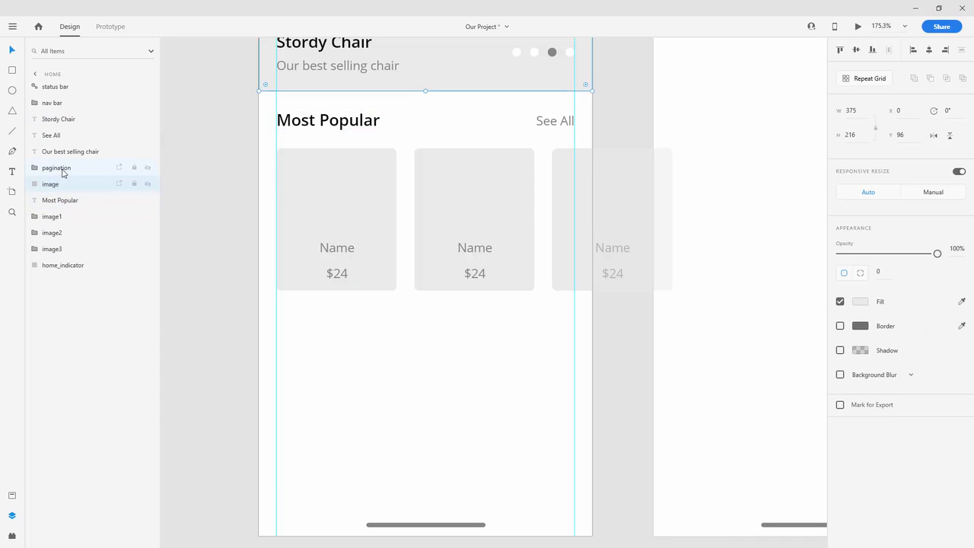
# Step: Reorder the text layers to put "Stordy Chair" directly above "Our best selling chair" and "See All" directly below "Most Popular"
pyautogui.scroll(-2, 442, 148)
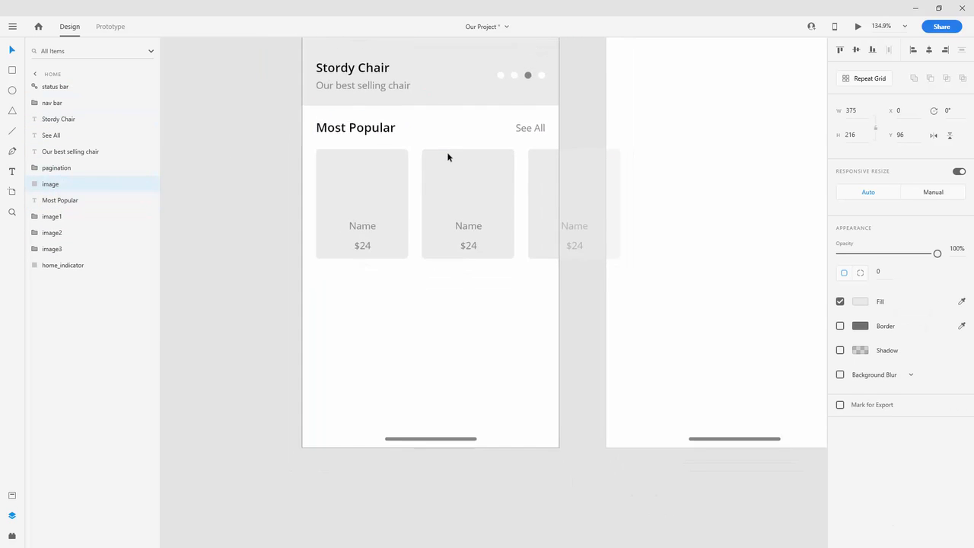
pyautogui.scroll(3, 448, 157)
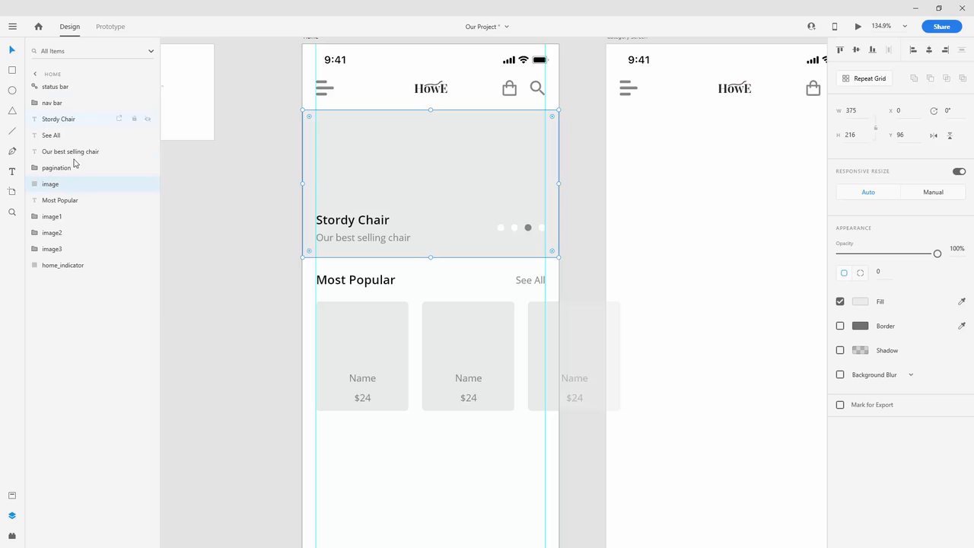
pyautogui.click(67, 119)
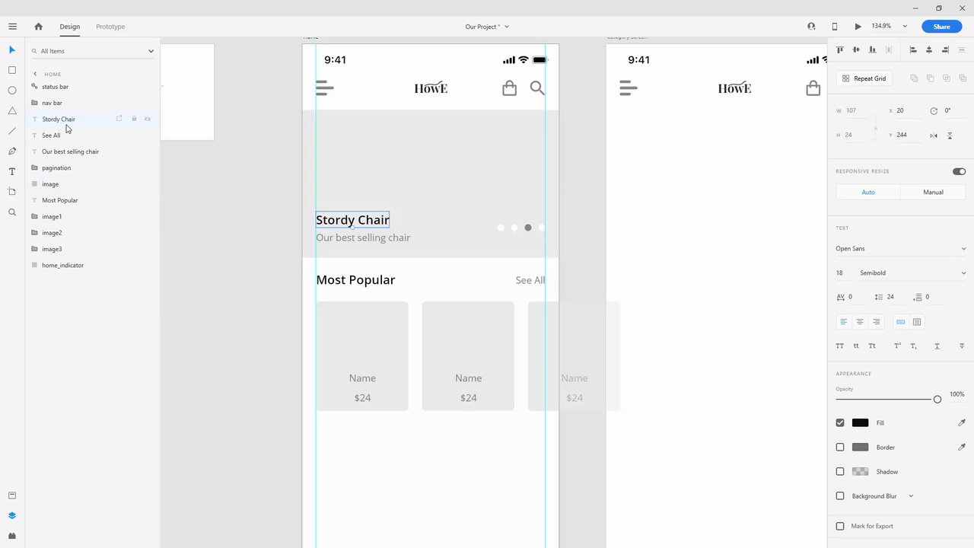
pyautogui.keyDown('shift'); pyautogui.click(66, 174); pyautogui.keyUp('shift')
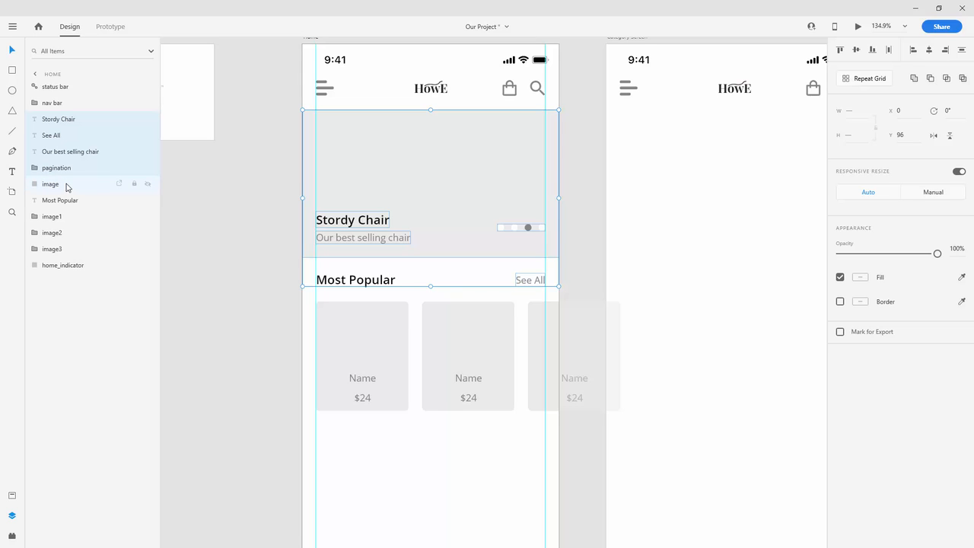
pyautogui.click(61, 134)
pyautogui.click(66, 122)
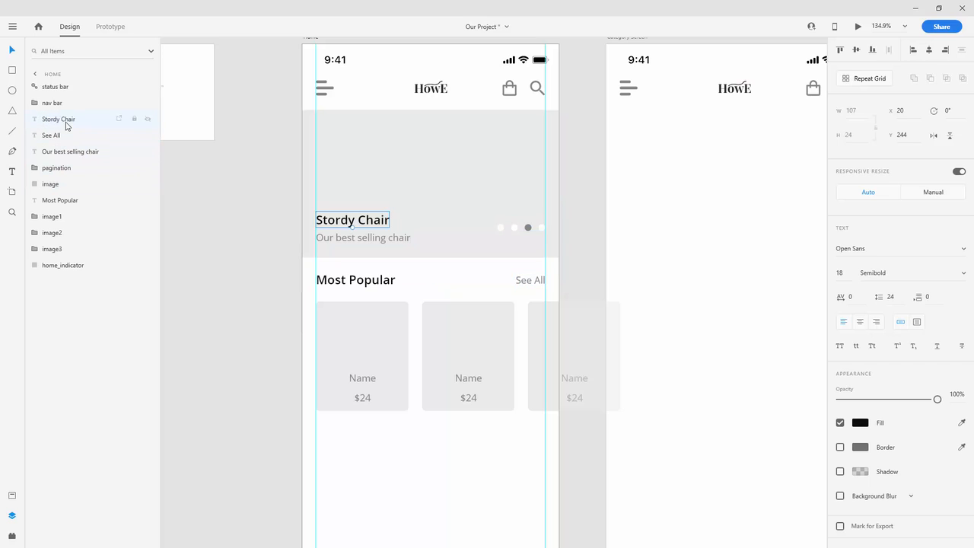
pyautogui.moveTo(67, 126); pyautogui.dragTo(75, 147)
pyautogui.click(76, 156)
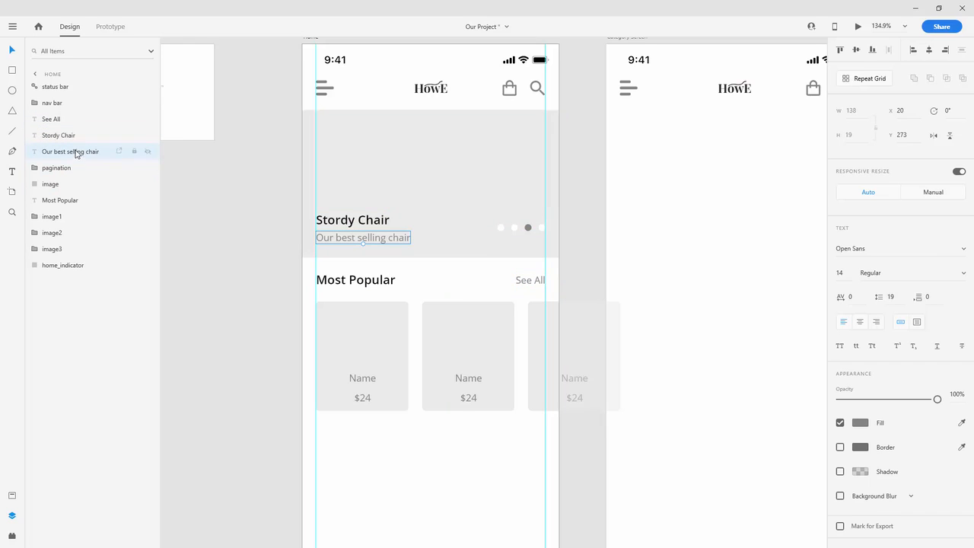
pyautogui.click(59, 120)
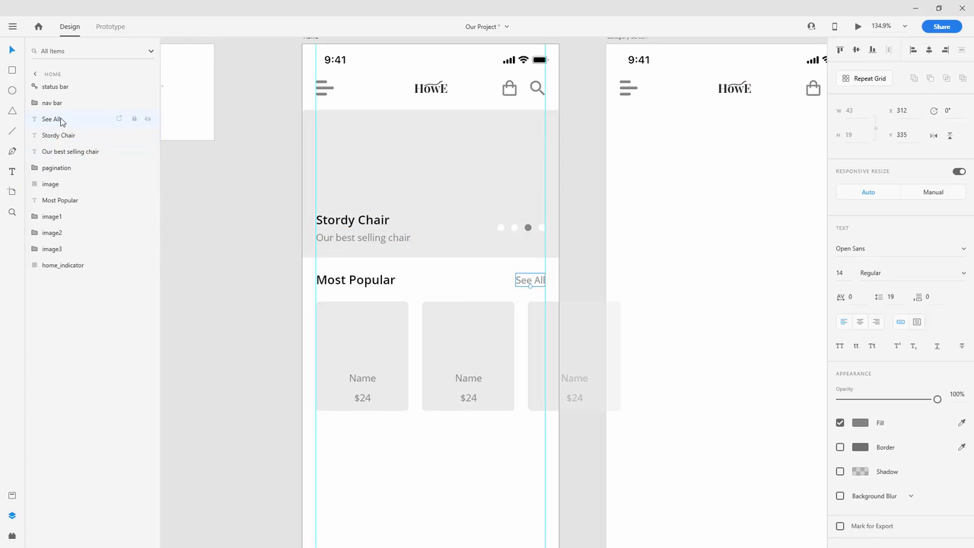
pyautogui.moveTo(61, 120); pyautogui.dragTo(66, 199)
# Step: Group the banner's image, pagination and two texts, and rename the group hero
pyautogui.click(65, 169)
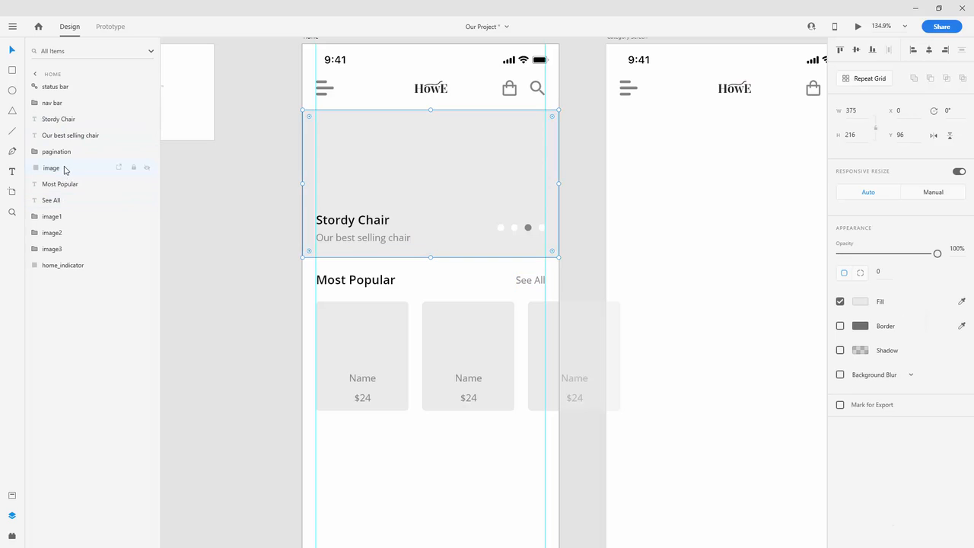
pyautogui.keyDown('shift'); pyautogui.click(66, 120); pyautogui.keyUp('shift')
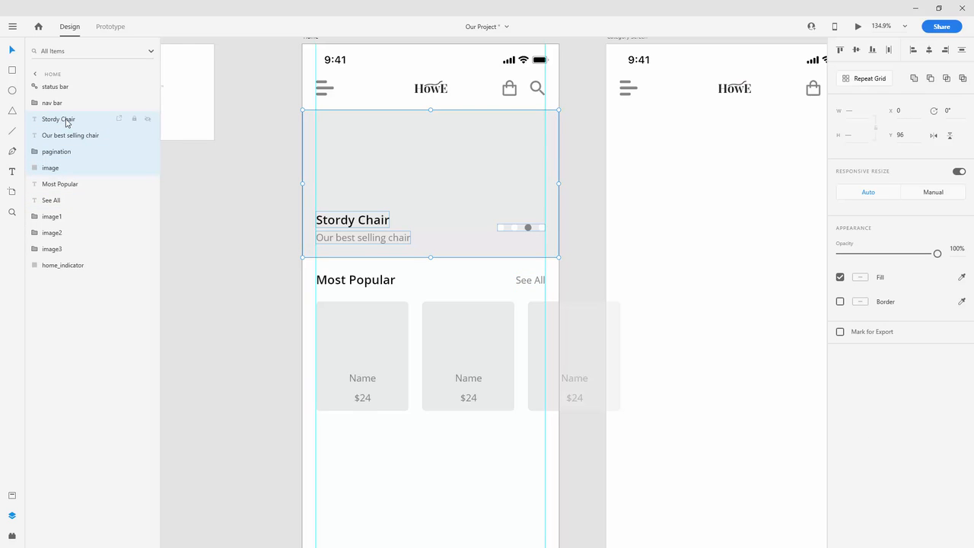
pyautogui.hotkey('ctrl', 'g')
pyautogui.doubleClick(59, 118)
pyautogui.write('hero')
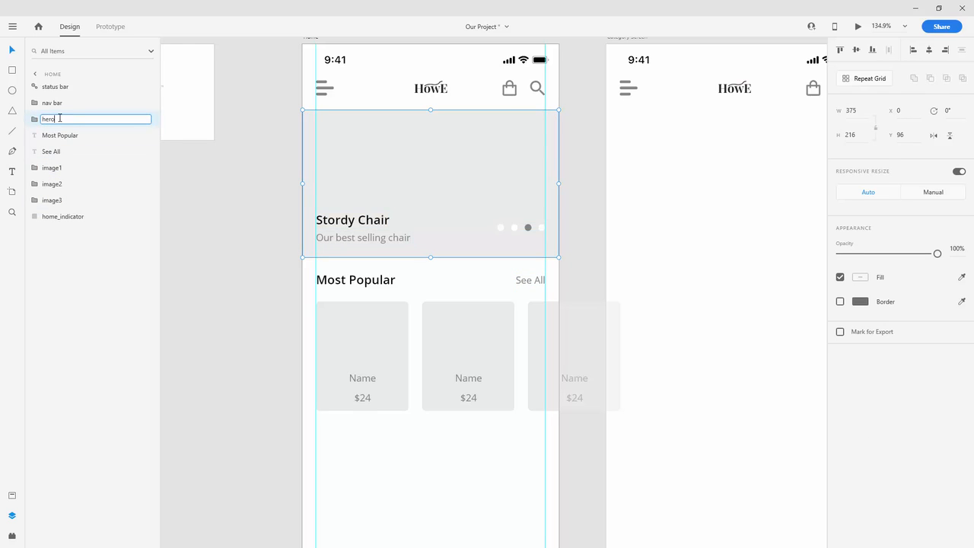
pyautogui.press('Escape')
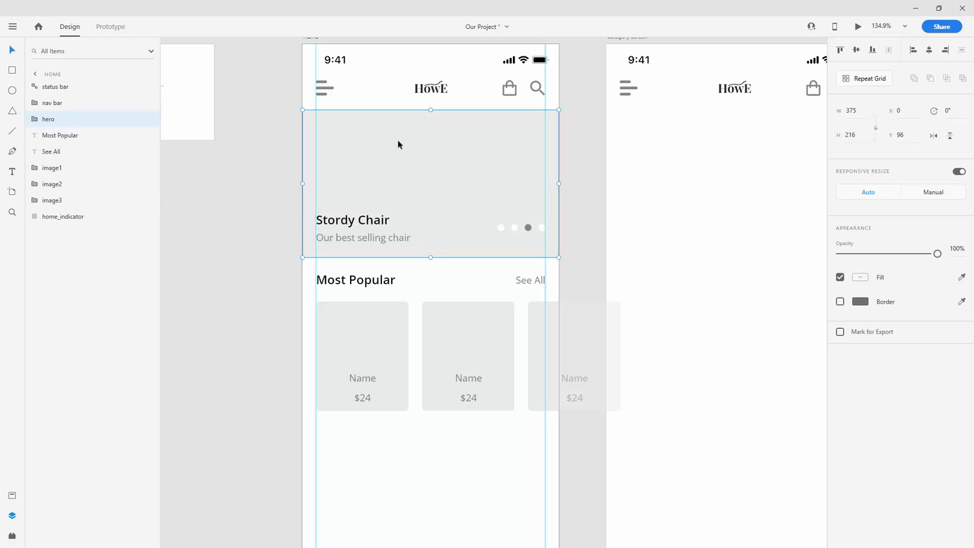
# Step: Group the "Most Popular" and "See All" texts with the three cards, and rename the group most popular
pyautogui.click(67, 137)
pyautogui.keyDown('shift'); pyautogui.click(68, 202); pyautogui.keyUp('shift')
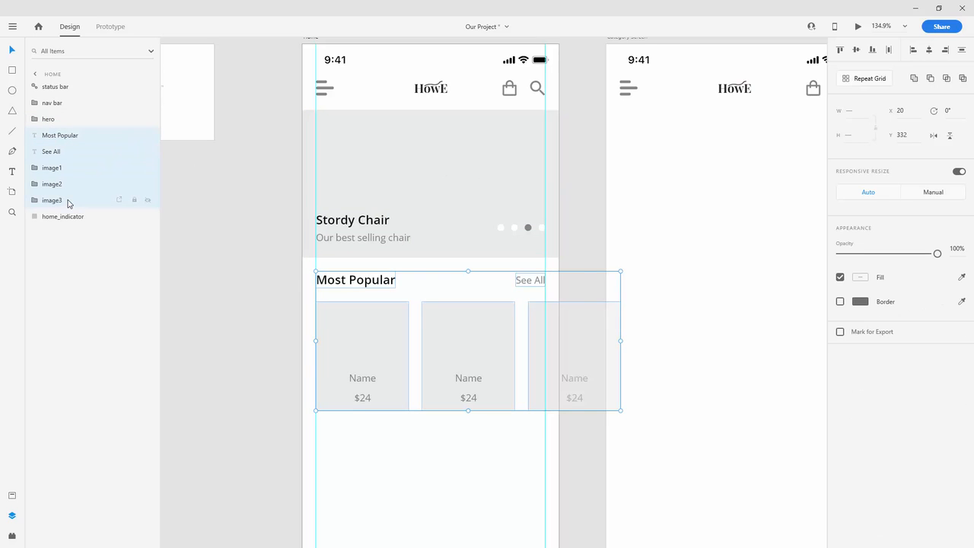
pyautogui.hotkey('ctrl', 'g')
pyautogui.doubleClick(52, 138)
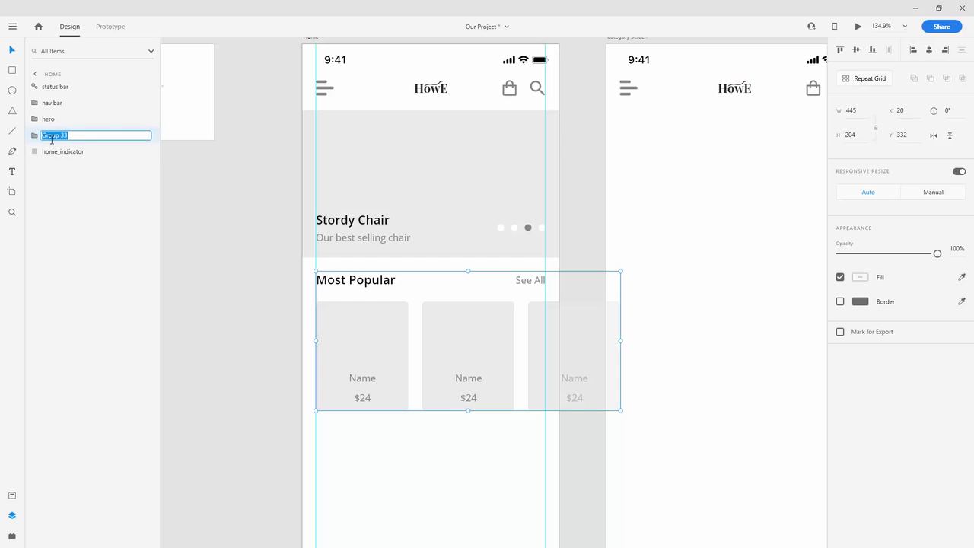
pyautogui.write('most popular')
pyautogui.press('Return')
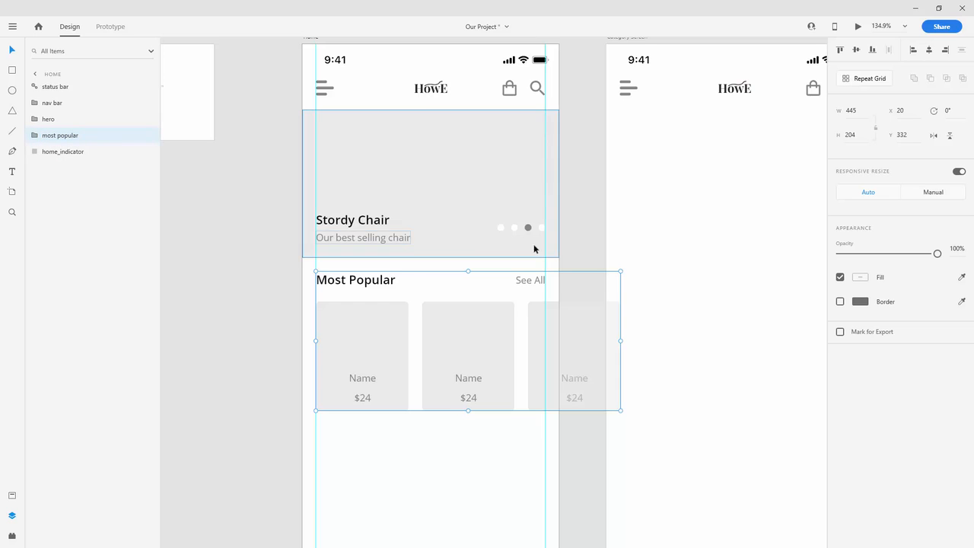
# Step: Duplicate the most popular group, placing the copy 20 px below the original at Y 556 and beneath it in the layer order
pyautogui.keyDown('ctrl'); pyautogui.scroll(-3, 541, 245); pyautogui.keyUp('ctrl')
pyautogui.scroll(-3, 480, 263)
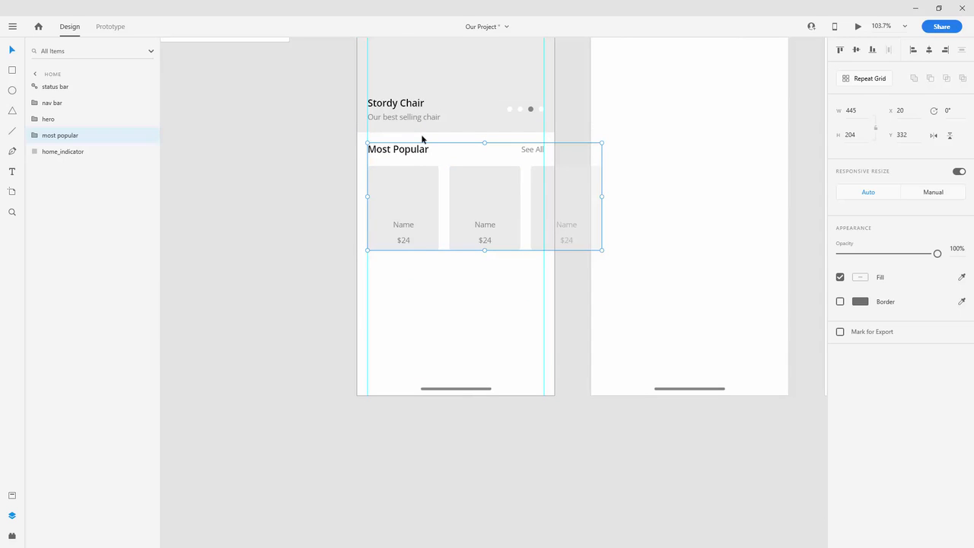
pyautogui.hotkey('ctrl', 'd')
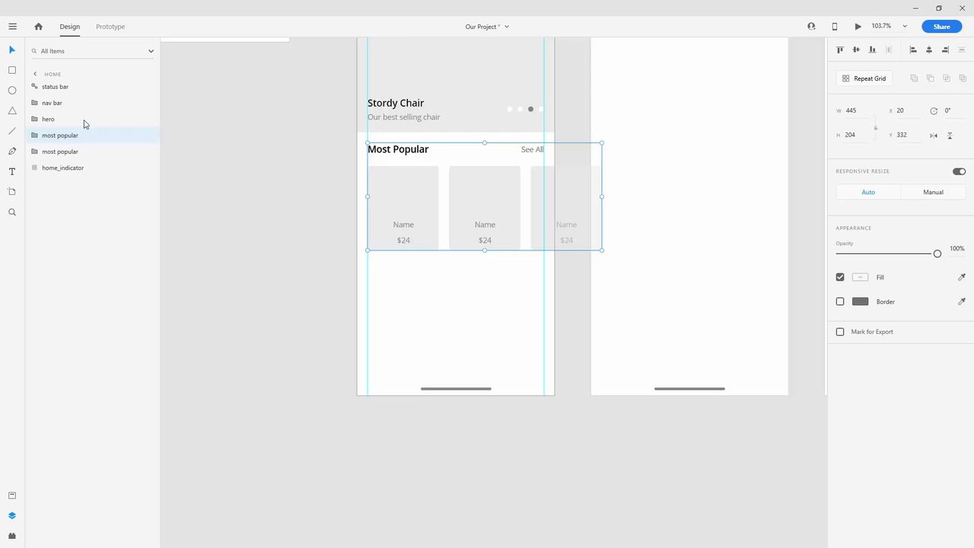
pyautogui.click(51, 154)
pyautogui.hotkey('shift', 'Down')
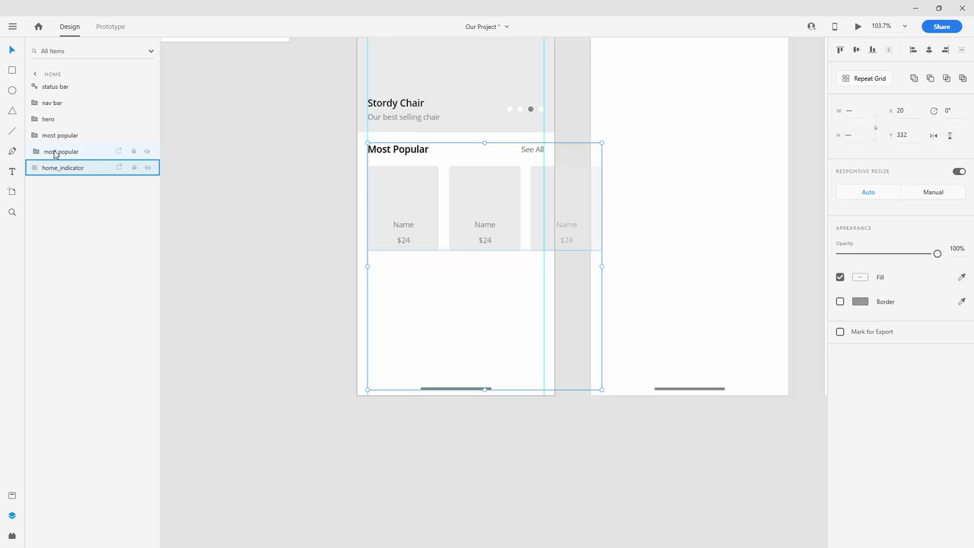
pyautogui.click(53, 154)
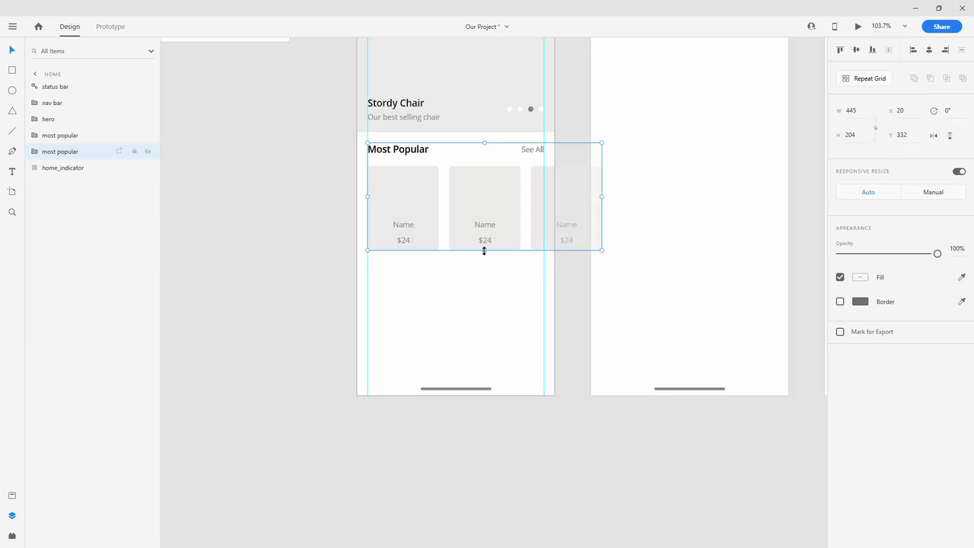
pyautogui.moveTo(465, 200); pyautogui.dragTo(462, 280)
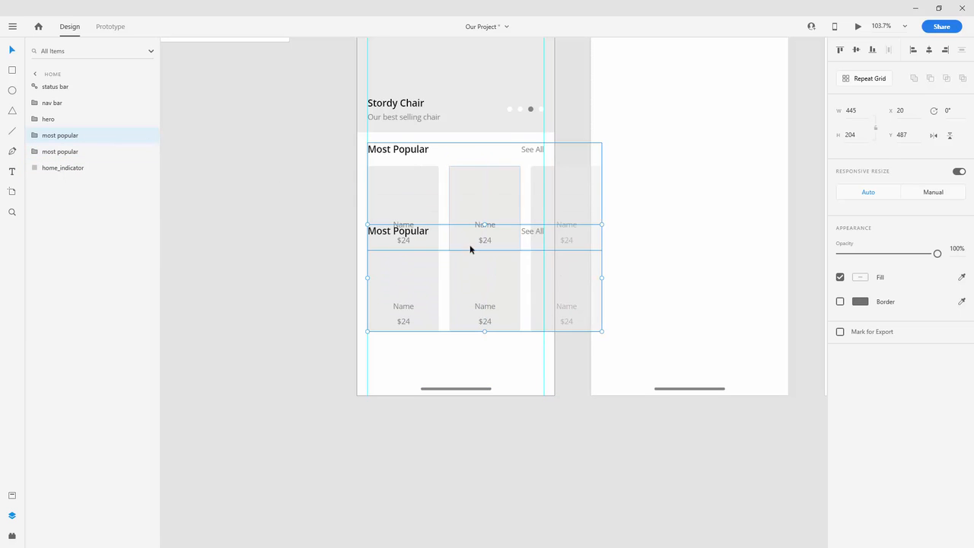
pyautogui.moveTo(470, 245); pyautogui.dragTo(472, 287)
pyautogui.hotkey('shift', 'Down')
pyautogui.hotkey('shift', 'Down')
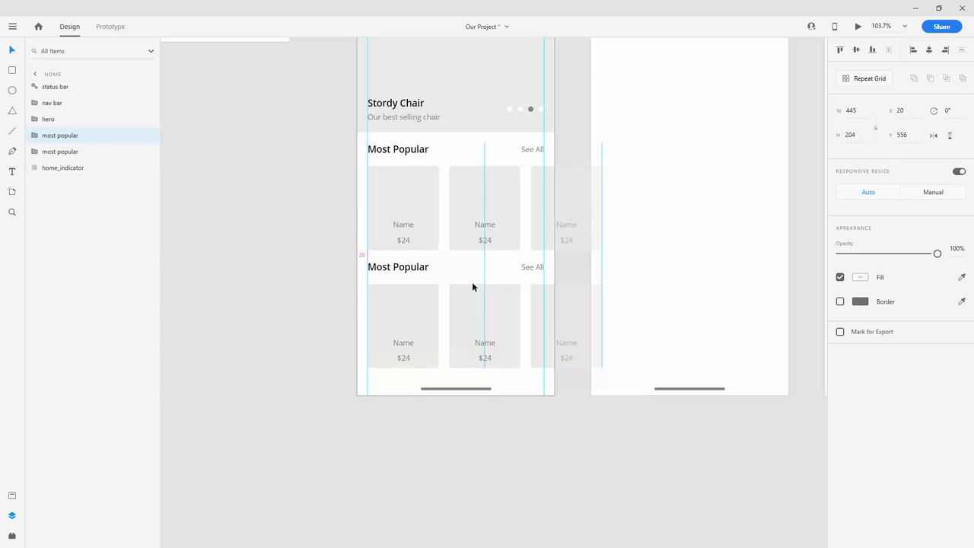
pyautogui.moveTo(65, 135); pyautogui.dragTo(63, 163)
# Step: Change the heading text of the duplicated lower section to "Room Combiations"
pyautogui.scroll(-3, 500, 272)
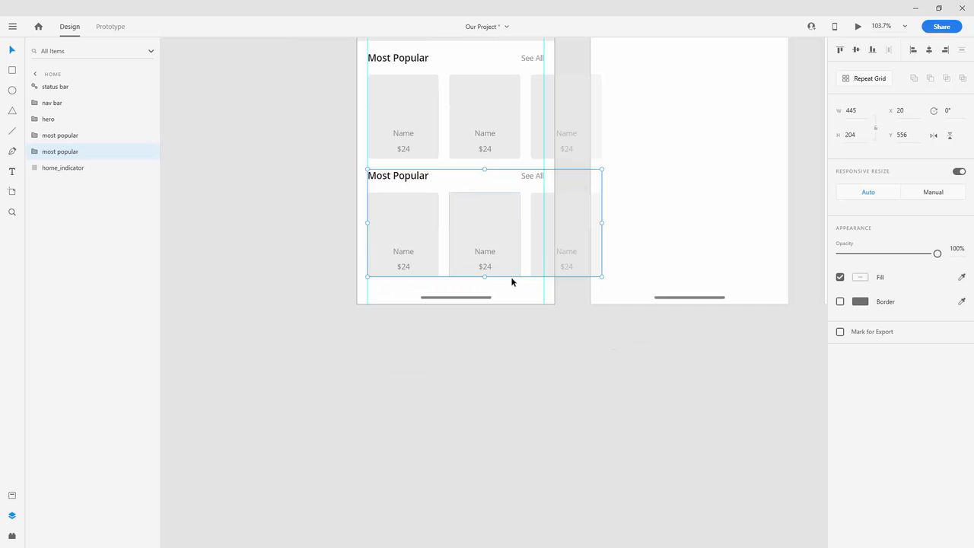
pyautogui.doubleClick(411, 178)
pyautogui.doubleClick(414, 178)
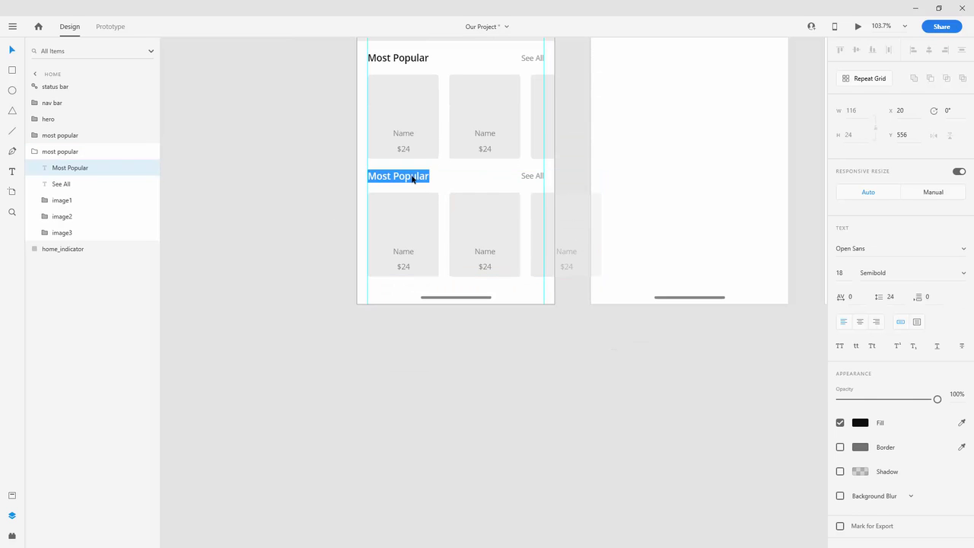
pyautogui.write('Room Combiations')
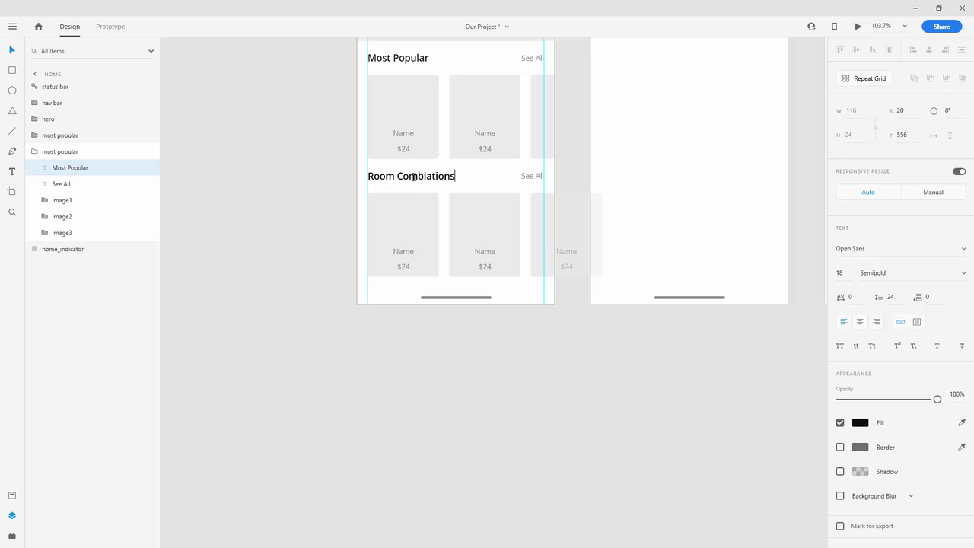
pyautogui.press('Escape')
# Step: Delete the $24 price texts from all three cards in the Room Combiations section
pyautogui.scroll(4, 405, 267)
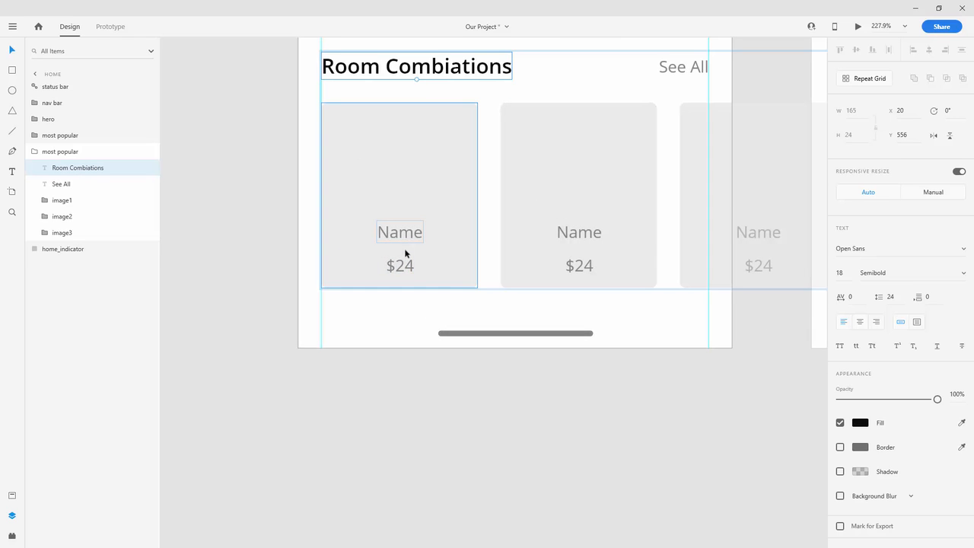
pyautogui.click(404, 265)
pyautogui.doubleClick(403, 265)
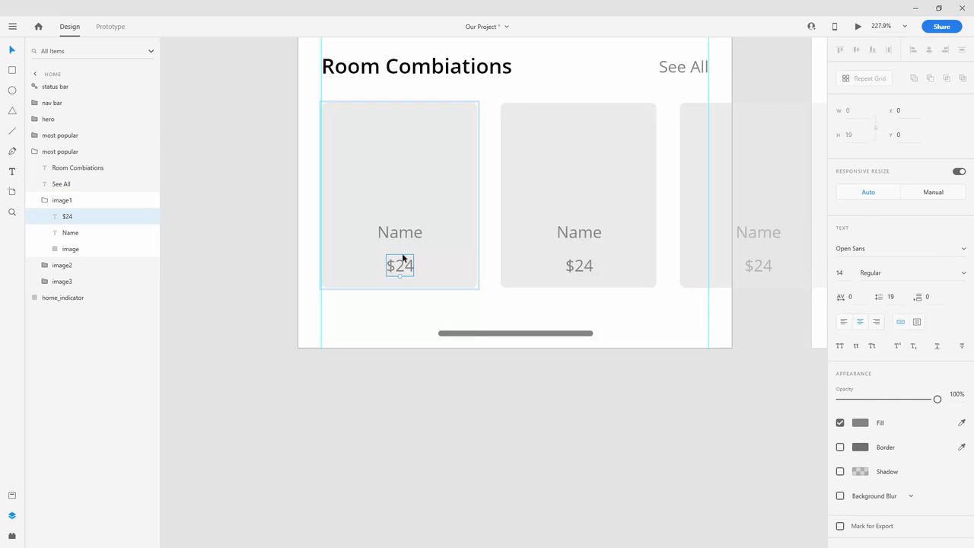
pyautogui.moveTo(400, 260); pyautogui.dragTo(755, 268)
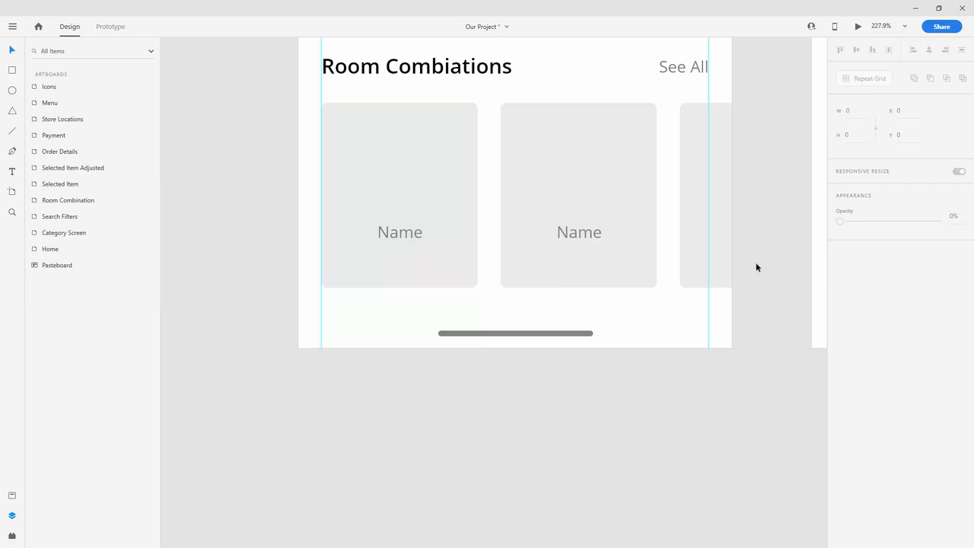
pyautogui.click(685, 257)
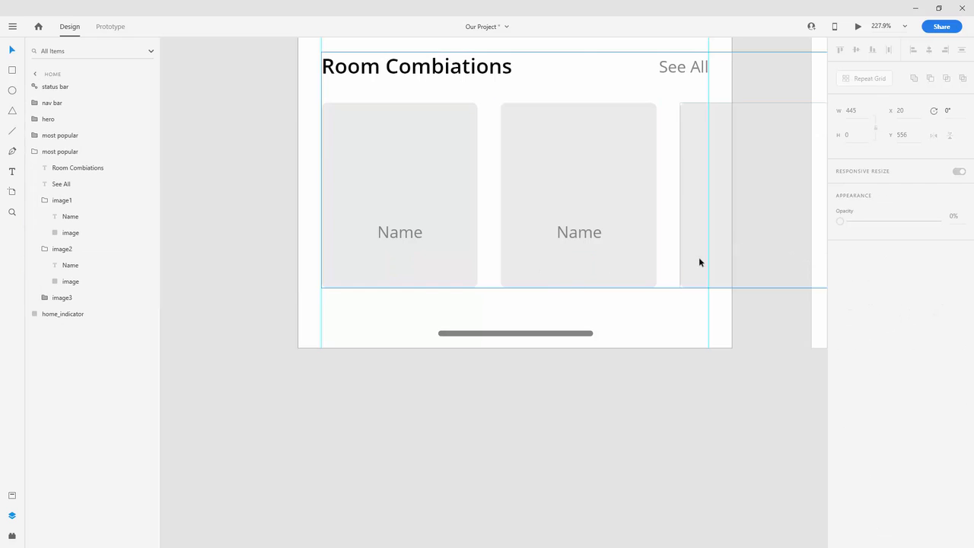
pyautogui.click(50, 298)
pyautogui.click(78, 318)
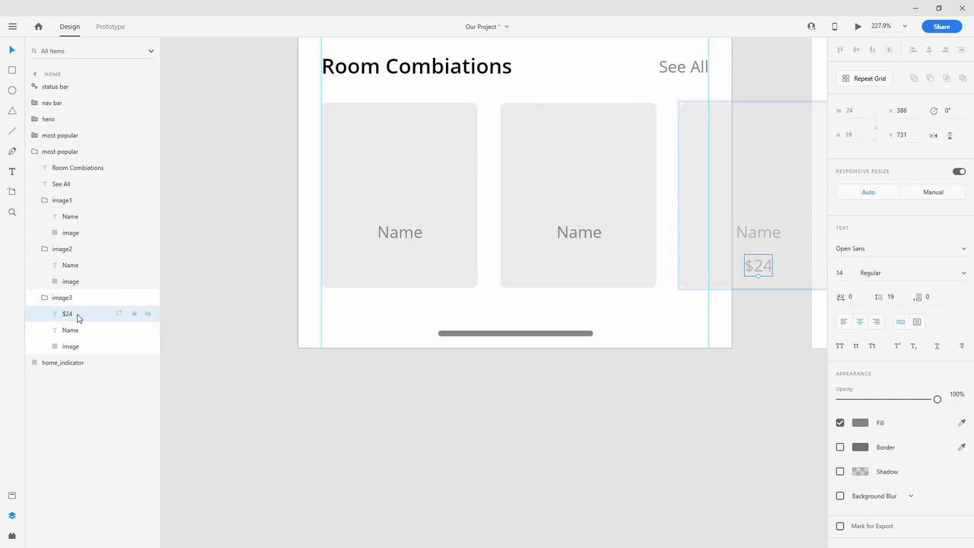
pyautogui.press('Delete')
# Step: Move the three Name texts of the Room Combiations cards down together to Y 731
pyautogui.click(78, 316)
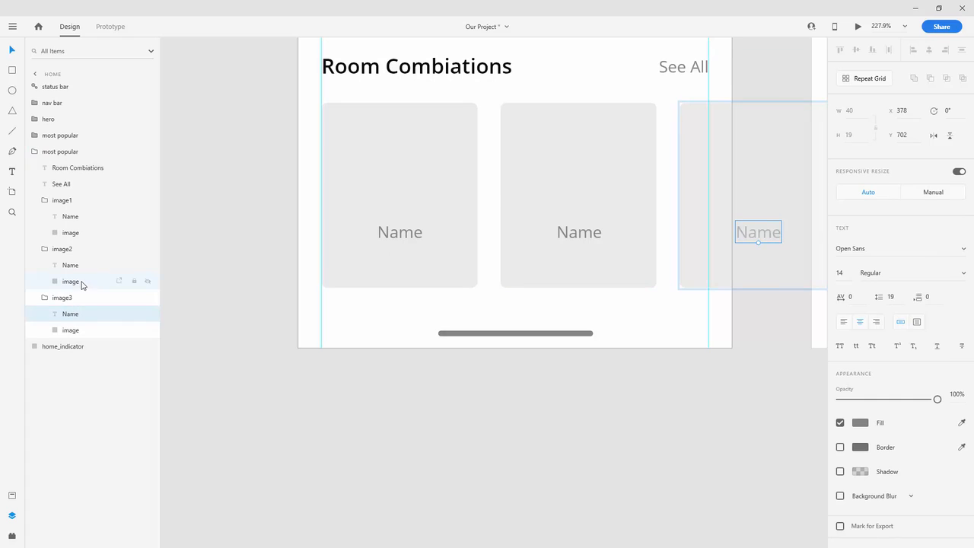
pyautogui.keyDown('shift'); pyautogui.click(83, 280); pyautogui.keyUp('shift')
pyautogui.click(86, 265)
pyautogui.click(86, 217)
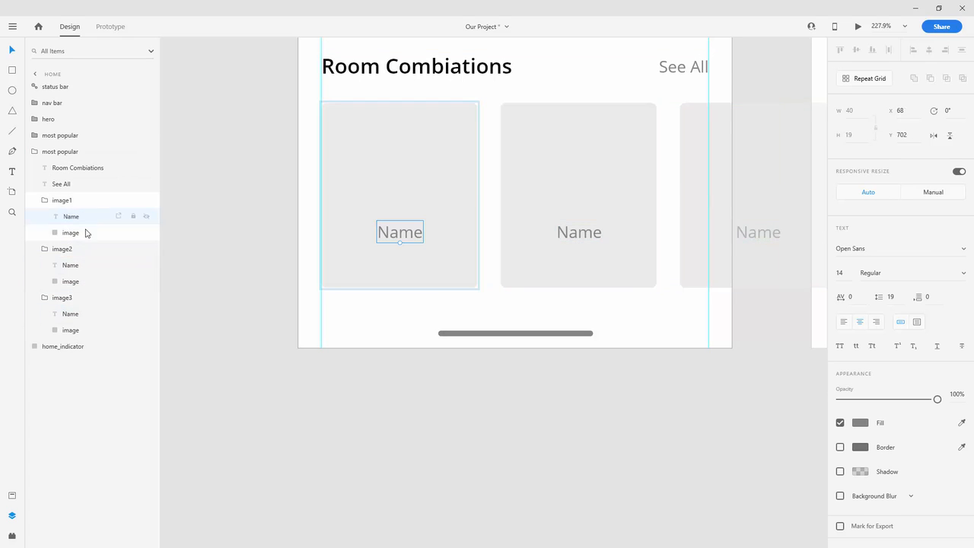
pyautogui.keyDown('shift'); pyautogui.click(85, 265); pyautogui.keyUp('shift')
pyautogui.keyDown('shift'); pyautogui.click(87, 315); pyautogui.keyUp('shift')
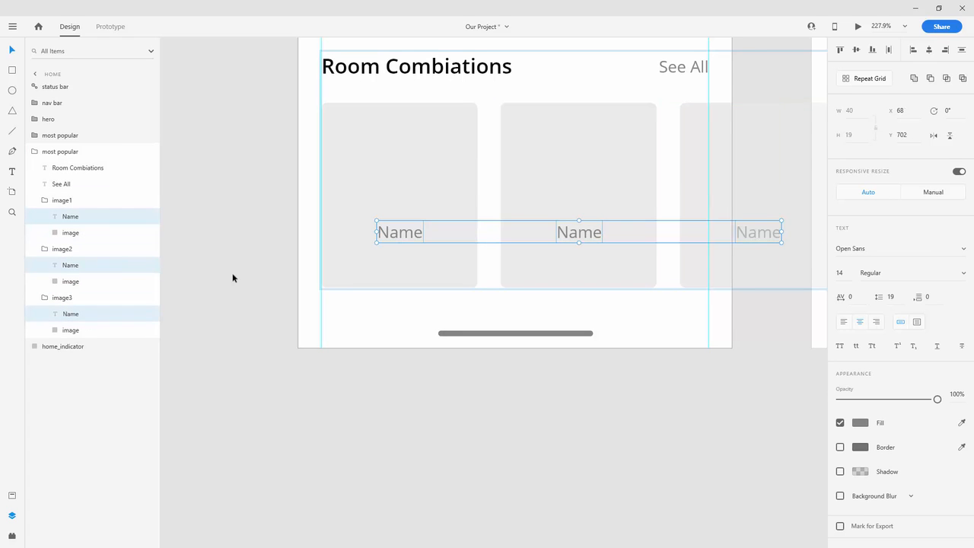
pyautogui.hotkey('shift', 'Down')
pyautogui.hotkey('shift', 'Down')
pyautogui.hotkey('shift', 'Down')
pyautogui.hotkey('shift', 'Down')
pyautogui.hotkey('shift', 'Down')
pyautogui.hotkey('shift', 'Up')
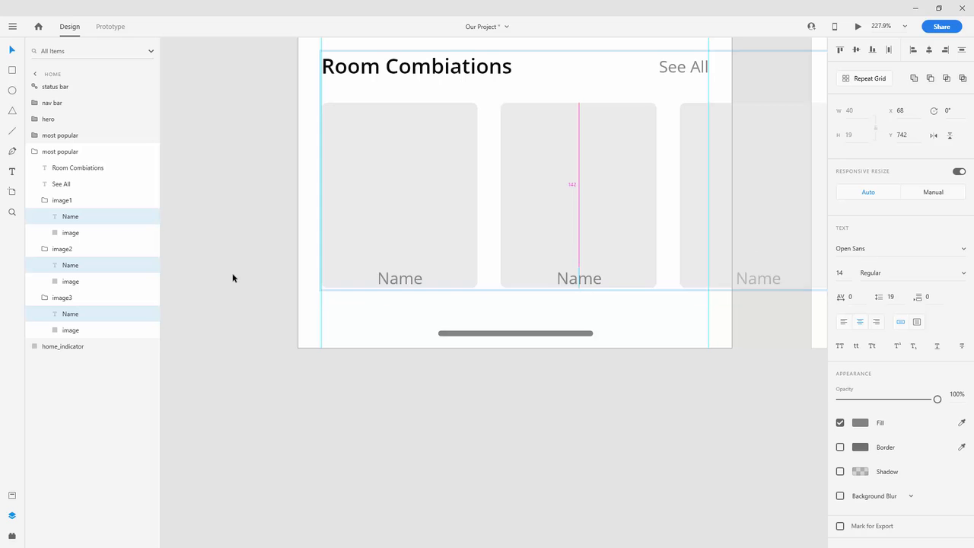
pyautogui.press('Up')
pyautogui.hotkey('shift', 'Up')
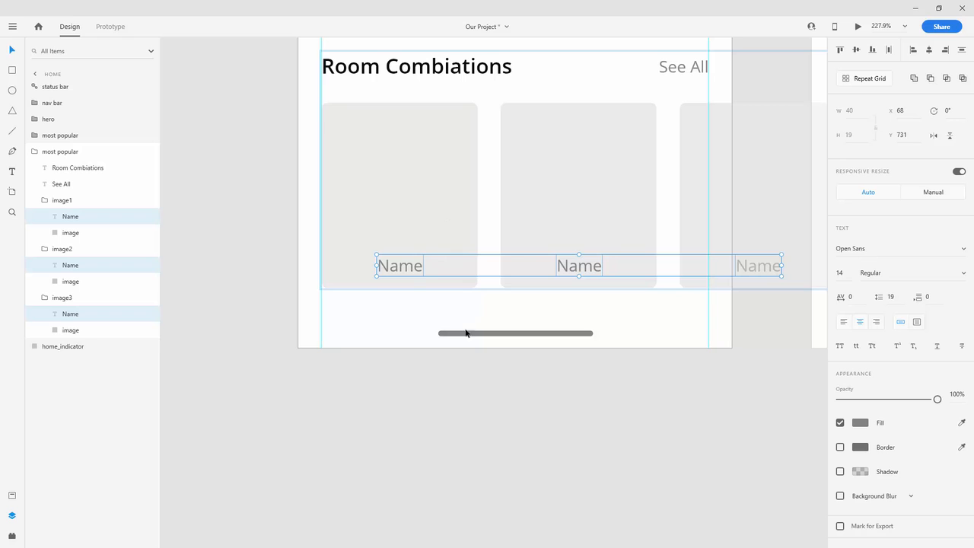
# Step: Collapse the image1, image2 and image3 layer groups and the duplicated section group that contains them
pyautogui.scroll(-2, 373, 202)
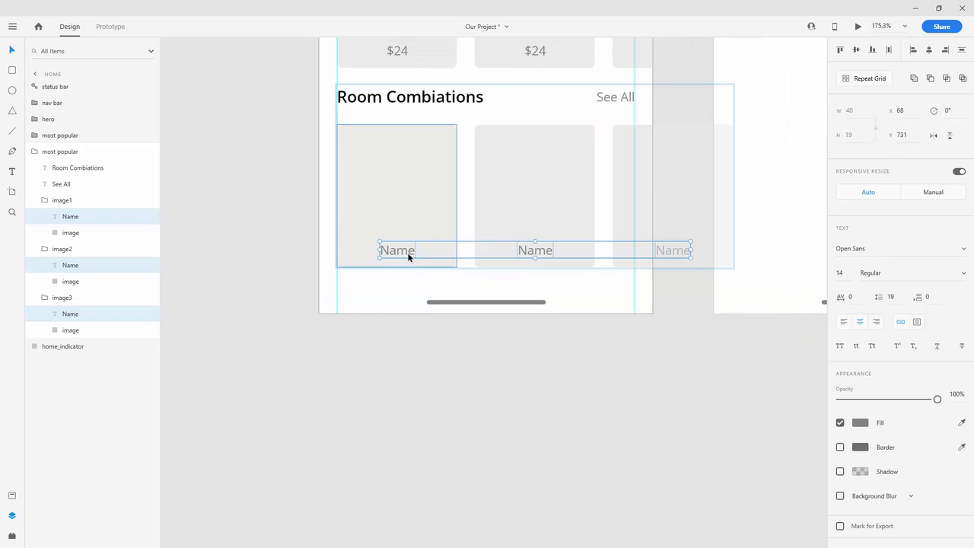
pyautogui.scroll(5, 409, 257)
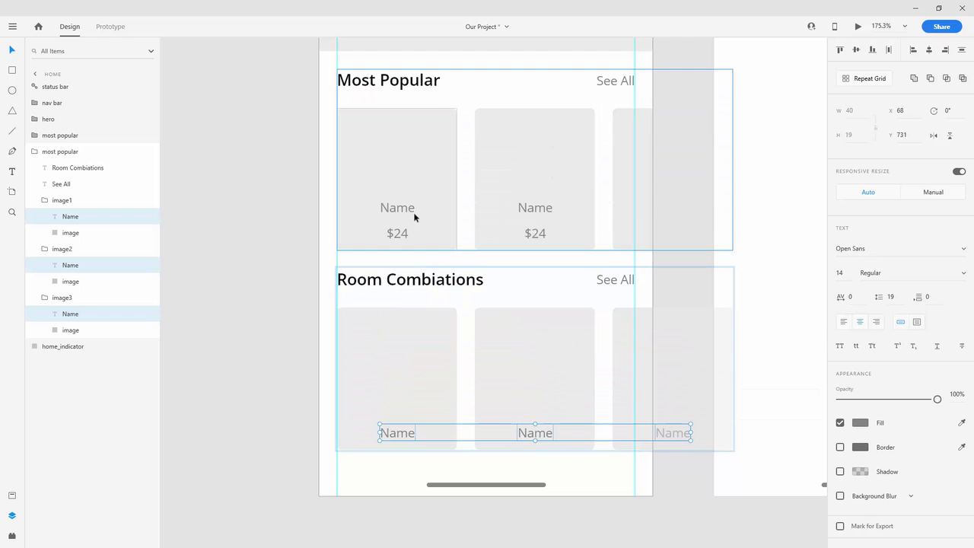
pyautogui.click(45, 201)
pyautogui.click(45, 217)
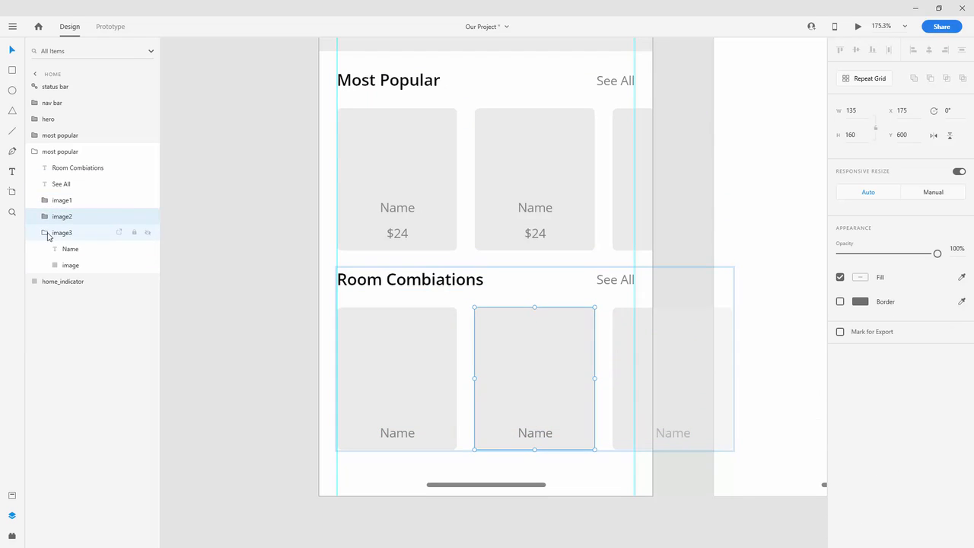
pyautogui.click(44, 232)
pyautogui.click(36, 152)
pyautogui.click(53, 169)
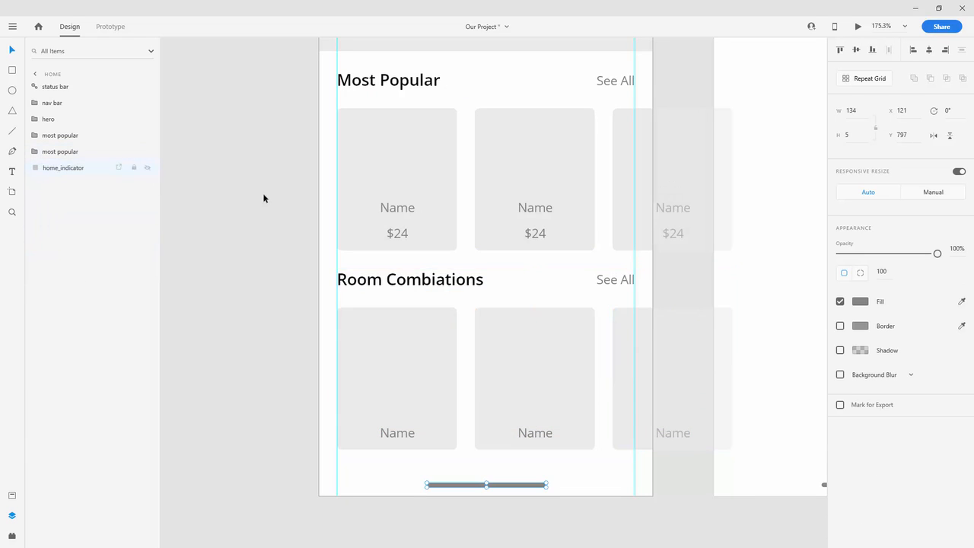
# Step: Extend the bottom edge of the Home artboard downward to a height of 1184
pyautogui.scroll(-5, 567, 281)
pyautogui.scroll(-6, 564, 280)
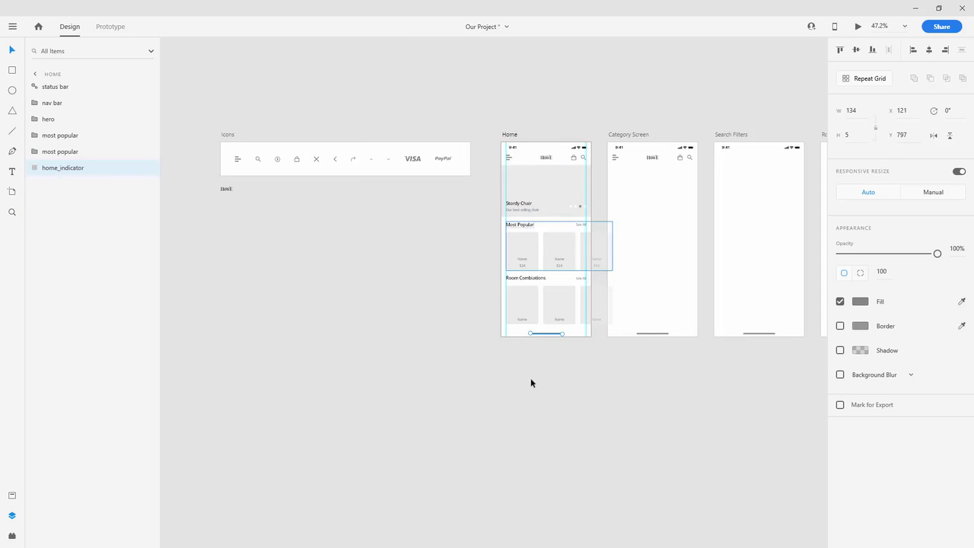
pyautogui.scroll(8, 546, 361)
pyautogui.click(610, 293)
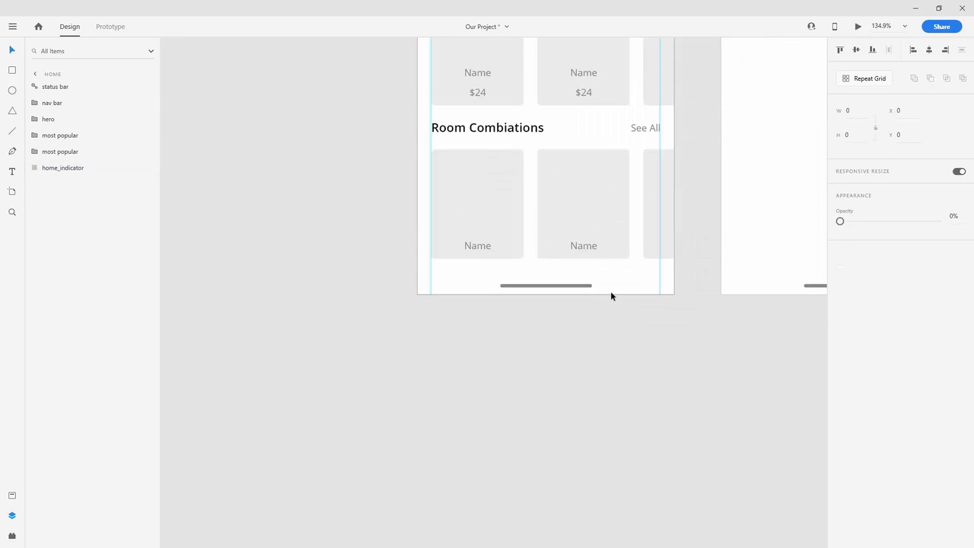
pyautogui.click(613, 295)
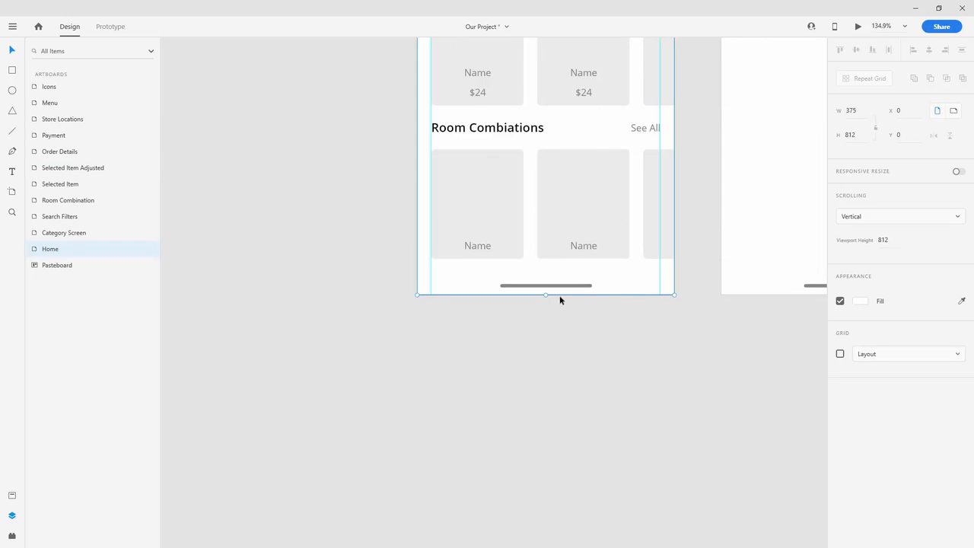
pyautogui.moveTo(547, 295); pyautogui.dragTo(545, 490)
pyautogui.scroll(-2, 527, 436)
pyautogui.scroll(-2, 528, 436)
pyautogui.click(544, 263)
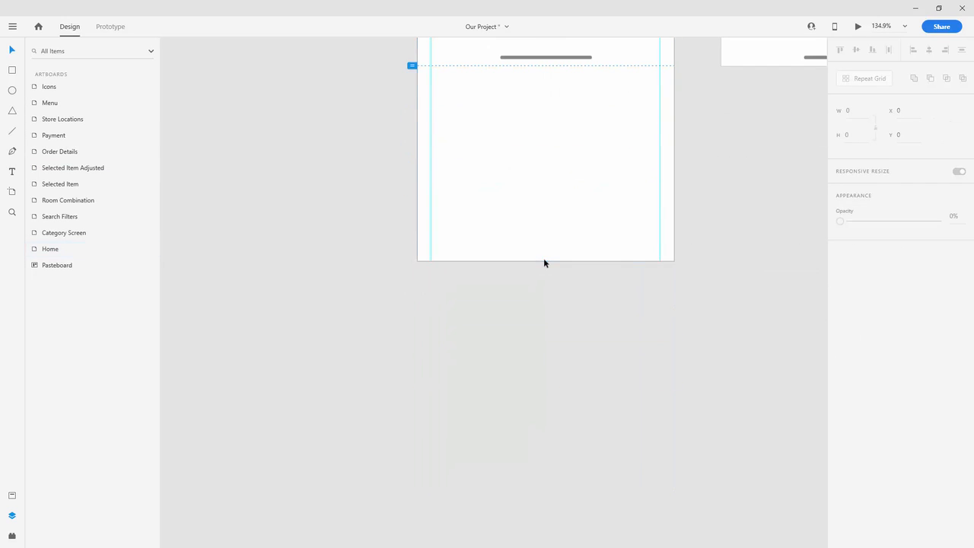
pyautogui.click(545, 262)
pyautogui.moveTo(546, 262); pyautogui.dragTo(544, 320)
# Step: Move the home indicator down toward the bottom of the extended Home artboard, to Y 1115
pyautogui.scroll(-3, 519, 222)
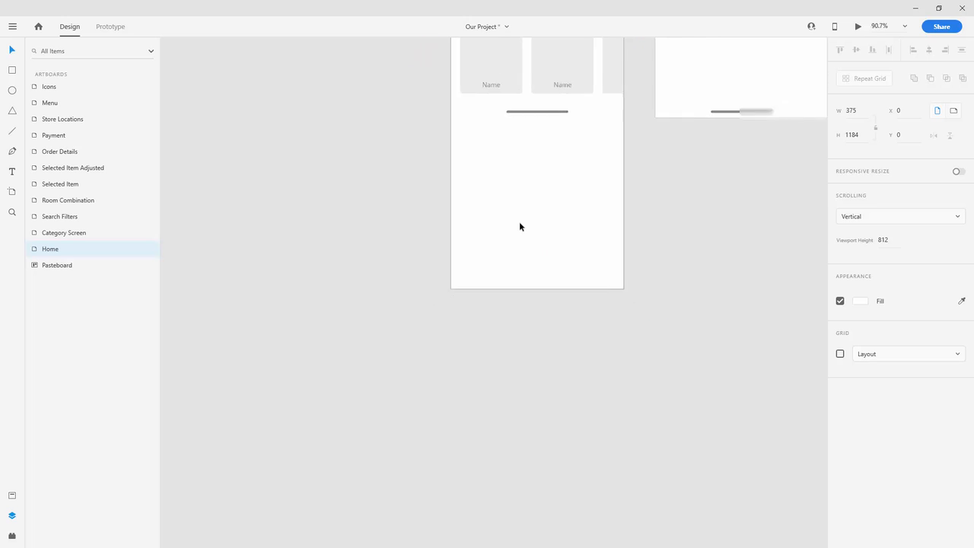
pyautogui.scroll(2, 520, 225)
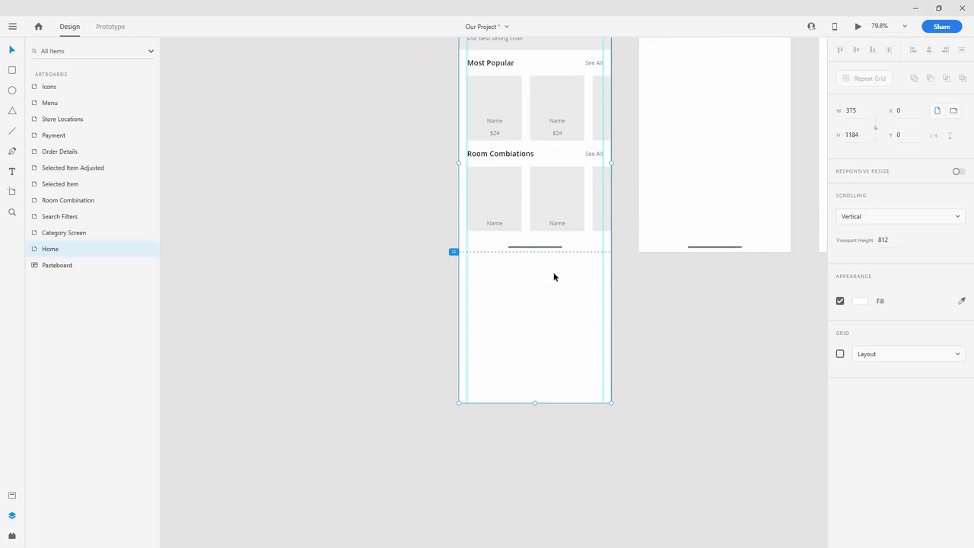
pyautogui.moveTo(546, 249); pyautogui.dragTo(551, 377)
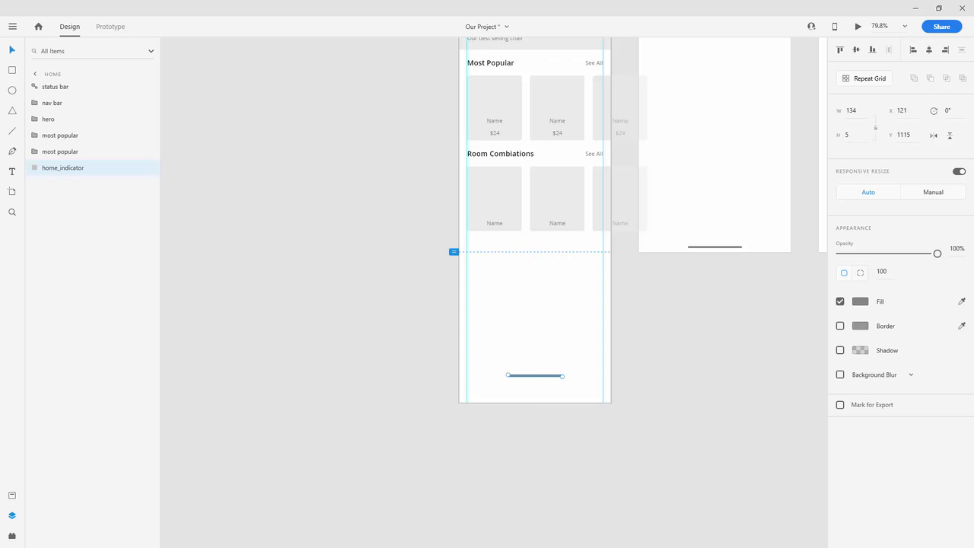
# Step: Duplicate the Room Combiations section group on the Home artboard and move the copy down to Y 780
pyautogui.scroll(3, 567, 166)
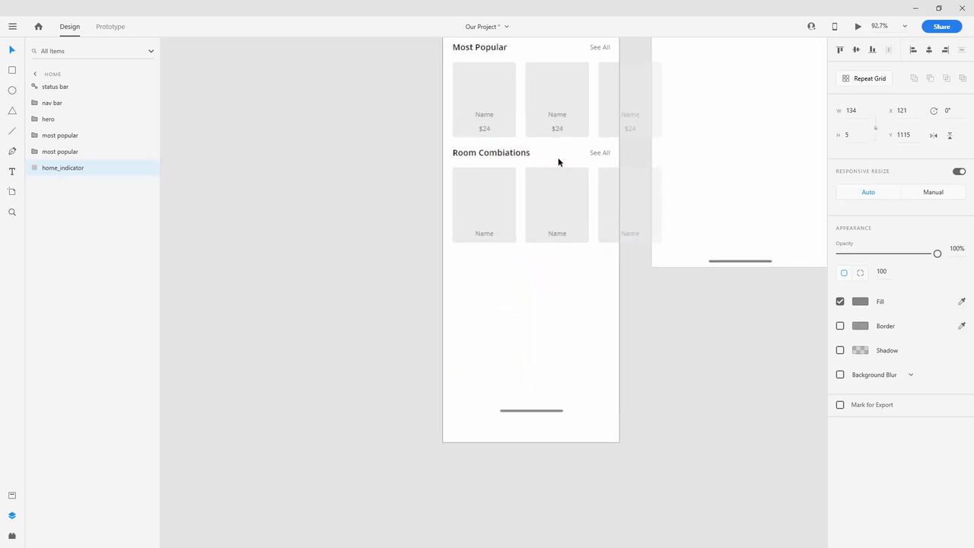
pyautogui.click(488, 182)
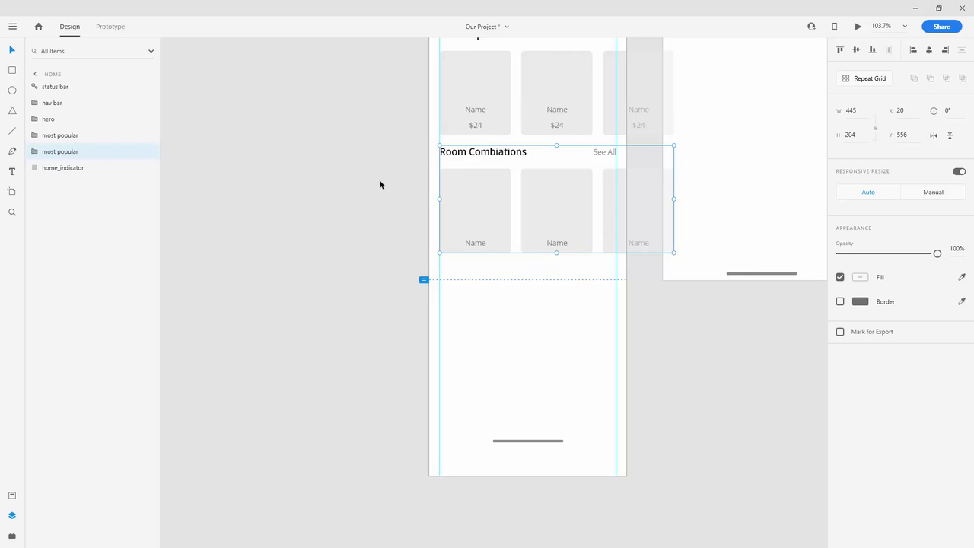
pyautogui.hotkey('ctrl', 'd')
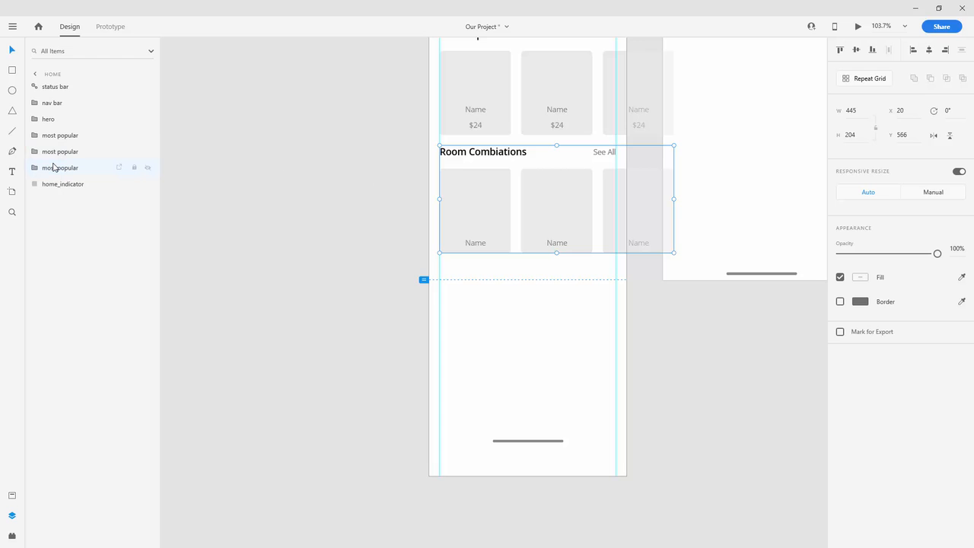
pyautogui.hotkey('shift', 'Down')
pyautogui.hotkey('shift', 'Down')
pyautogui.hotkey('shift', 'Down')
pyautogui.hotkey('shift', 'Down')
pyautogui.hotkey('shift', 'Down')
pyautogui.hotkey('shift', 'Down')
pyautogui.hotkey('shift', 'Down')
pyautogui.hotkey('shift', 'Down')
pyautogui.hotkey('shift', 'Down')
pyautogui.hotkey('shift', 'Down')
pyautogui.hotkey('shift', 'Down')
pyautogui.hotkey('shift', 'Down')
pyautogui.hotkey('shift', 'Down')
pyautogui.hotkey('shift', 'Down')
pyautogui.hotkey('shift', 'Down')
pyautogui.hotkey('shift', 'Down')
pyautogui.hotkey('shift', 'Down')
pyautogui.hotkey('shift', 'Down')
pyautogui.hotkey('shift', 'Down')
pyautogui.hotkey('shift', 'Down')
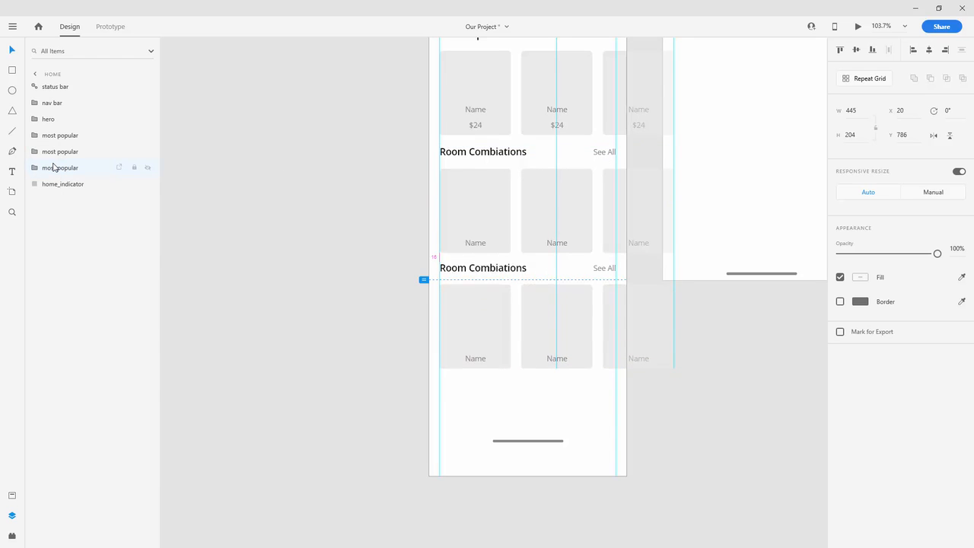
pyautogui.hotkey('shift', 'Down')
pyautogui.hotkey('shift', 'Down')
pyautogui.hotkey('shift', 'Up')
pyautogui.hotkey('shift', 'Up')
pyautogui.hotkey('shift', 'Up')
pyautogui.hotkey('shift', 'Up')
pyautogui.press('Down')
pyautogui.press('Down')
pyautogui.press('Down')
pyautogui.press('Down')
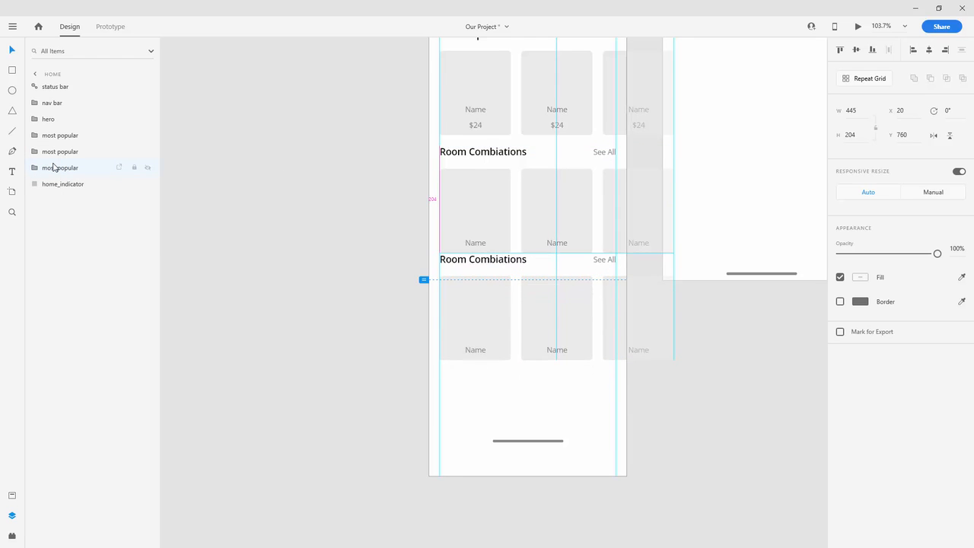
pyautogui.hotkey('shift', 'Down')
pyautogui.hotkey('shift', 'Down')
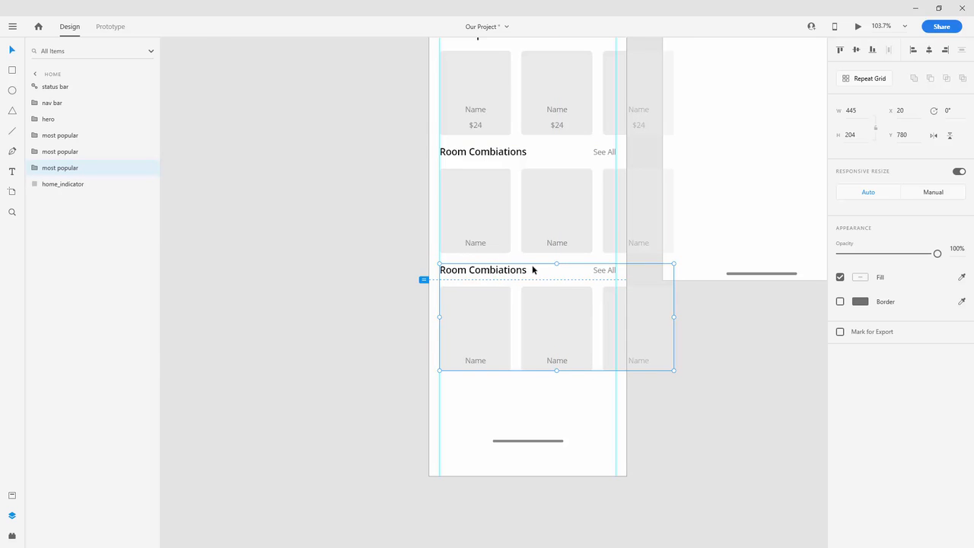
# Step: Change the title of the duplicated bottom section to Our Process
pyautogui.scroll(1, 565, 273)
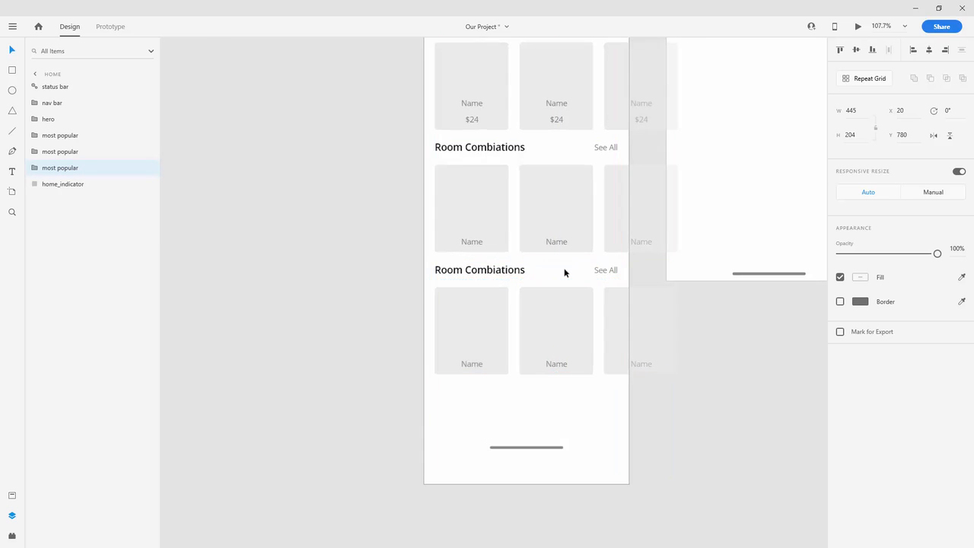
pyautogui.doubleClick(488, 272)
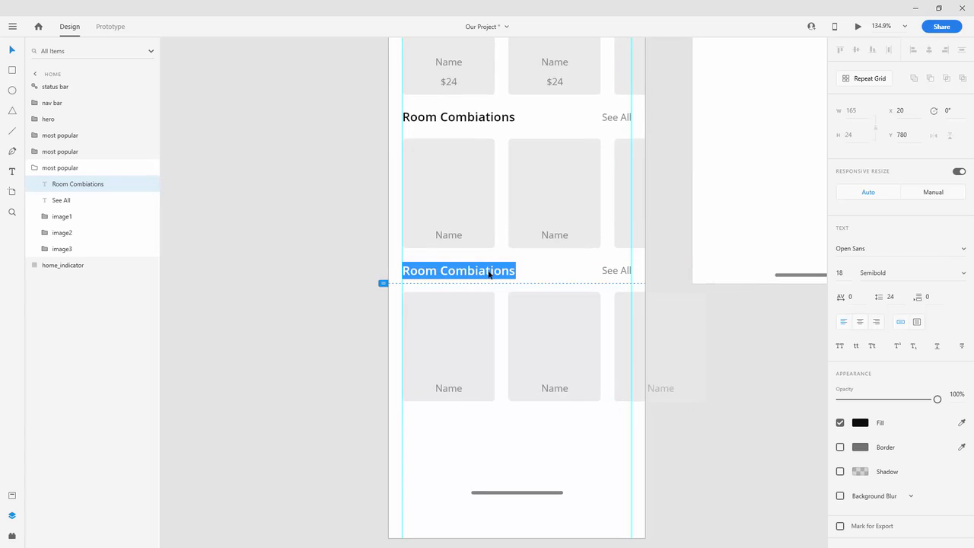
pyautogui.write('Our Process')
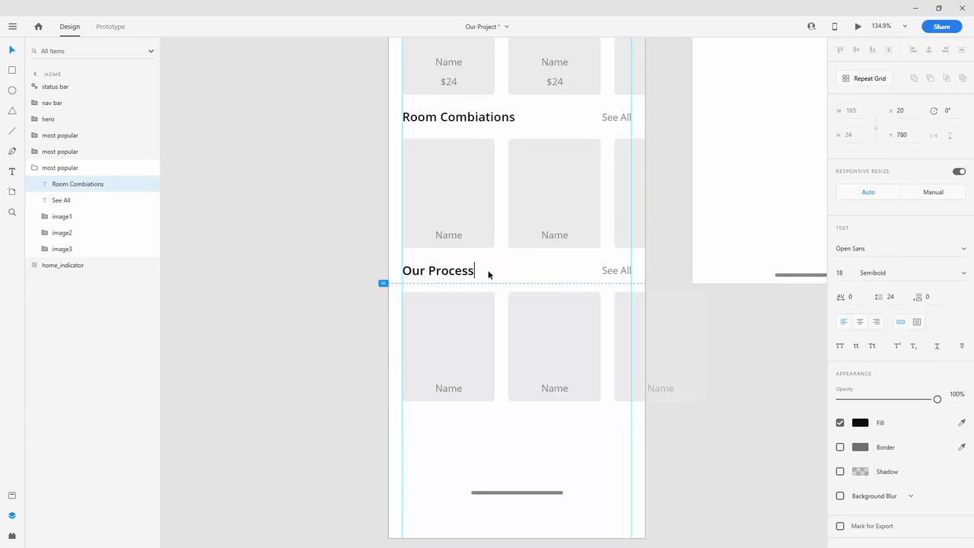
# Step: Change the Our Process section's See All text to Read More and shift it to X 284, flush with the margin guide
pyautogui.doubleClick(613, 271)
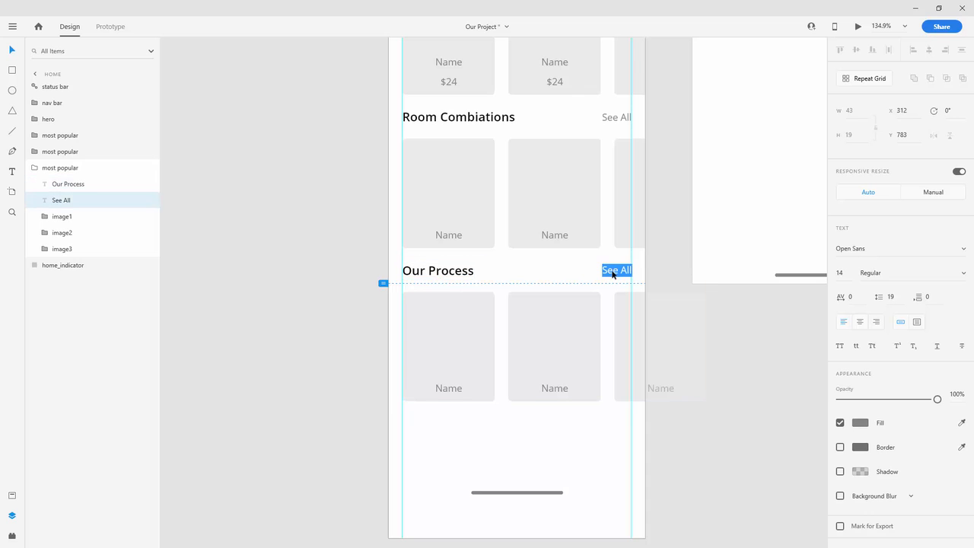
pyautogui.write('Read More')
pyautogui.press('Escape')
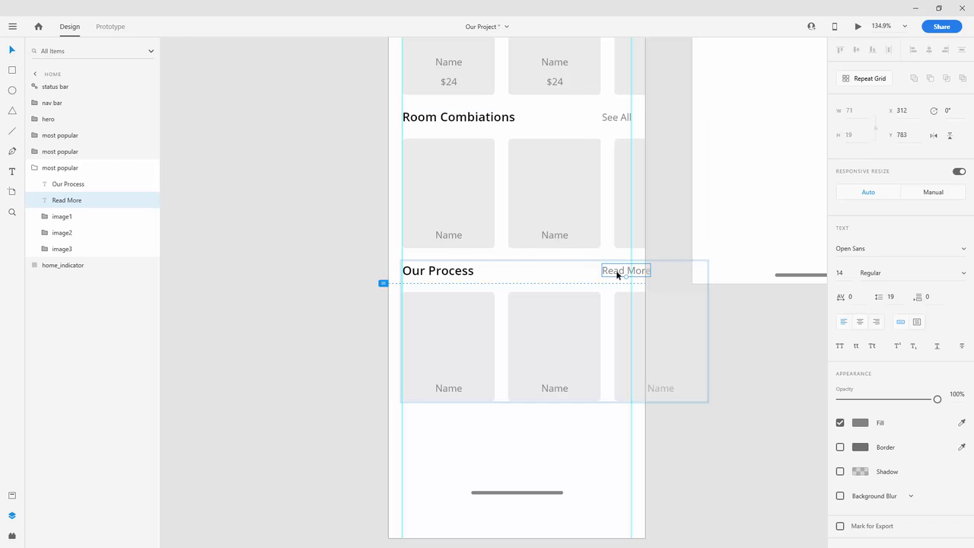
pyautogui.moveTo(618, 272); pyautogui.dragTo(596, 272)
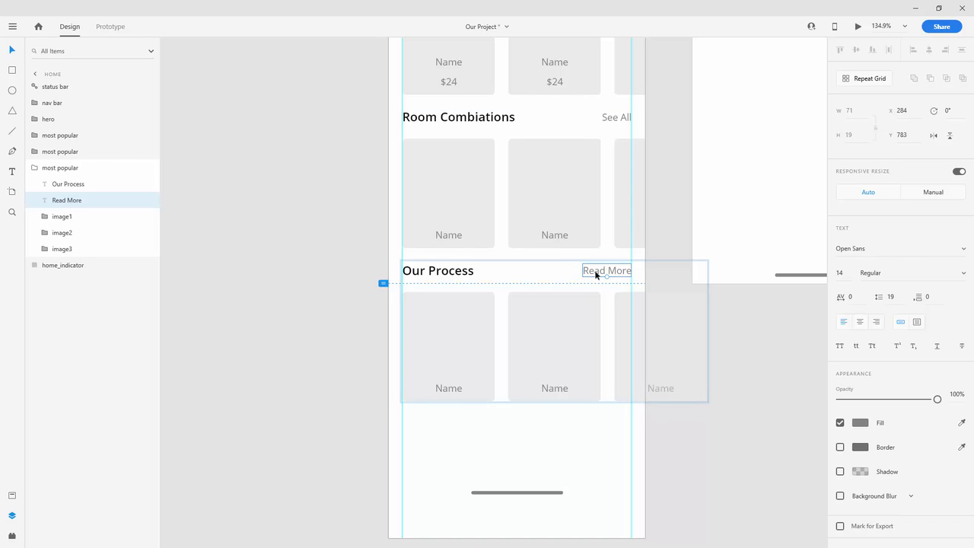
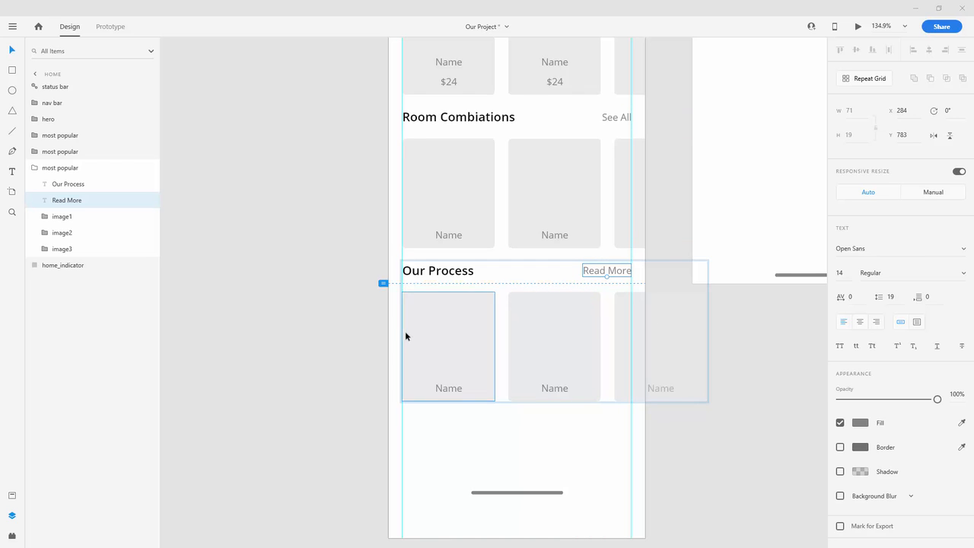
# Step: Rename the two duplicated most popular layer groups as room combinations and our process, matching their sections
pyautogui.click(62, 153)
pyautogui.doubleClick(62, 153)
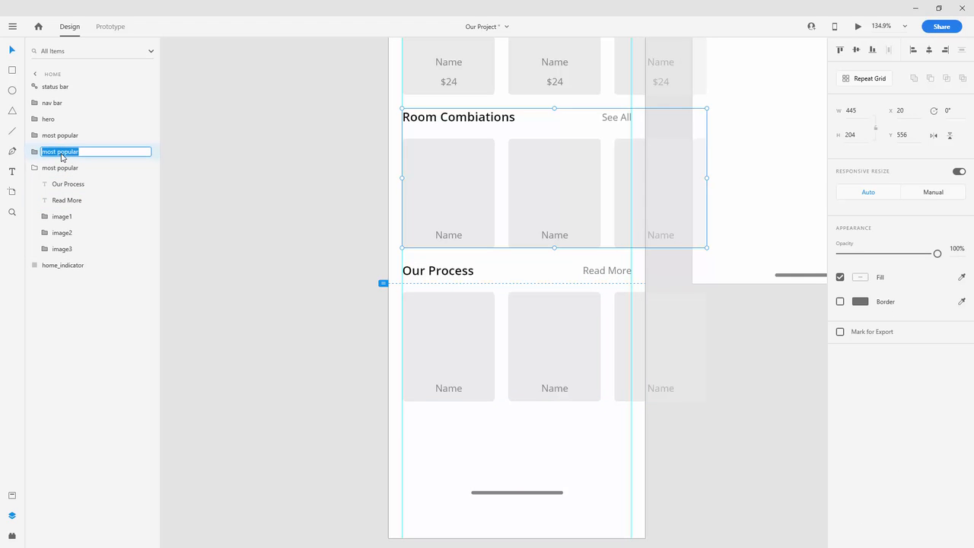
pyautogui.write('room combinations')
pyautogui.press('Return')
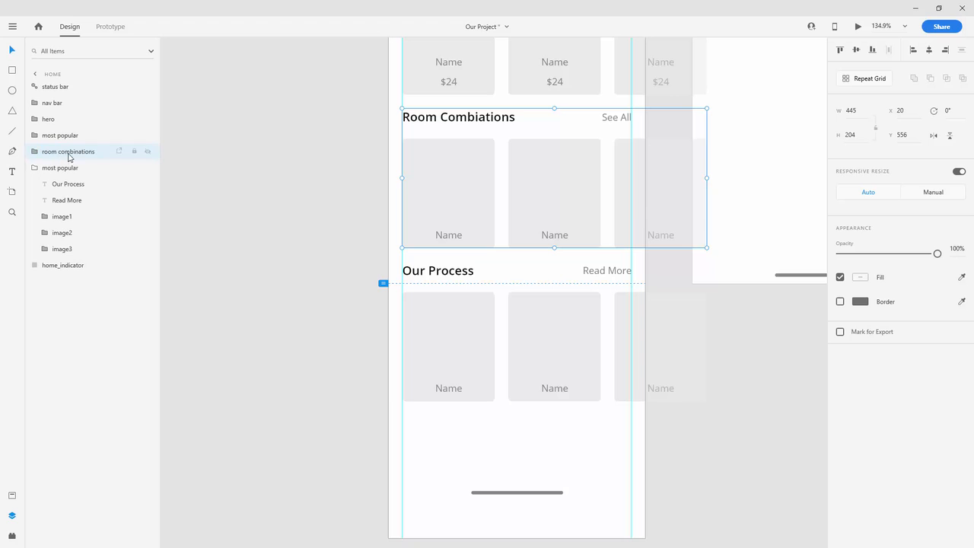
pyautogui.click(72, 169)
pyautogui.doubleClick(72, 169)
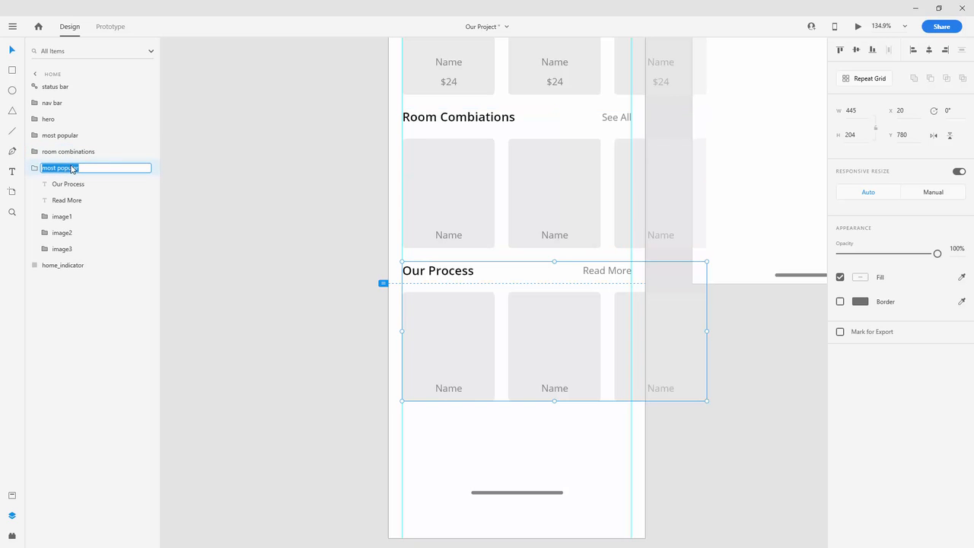
pyautogui.write('our process')
pyautogui.press('Return')
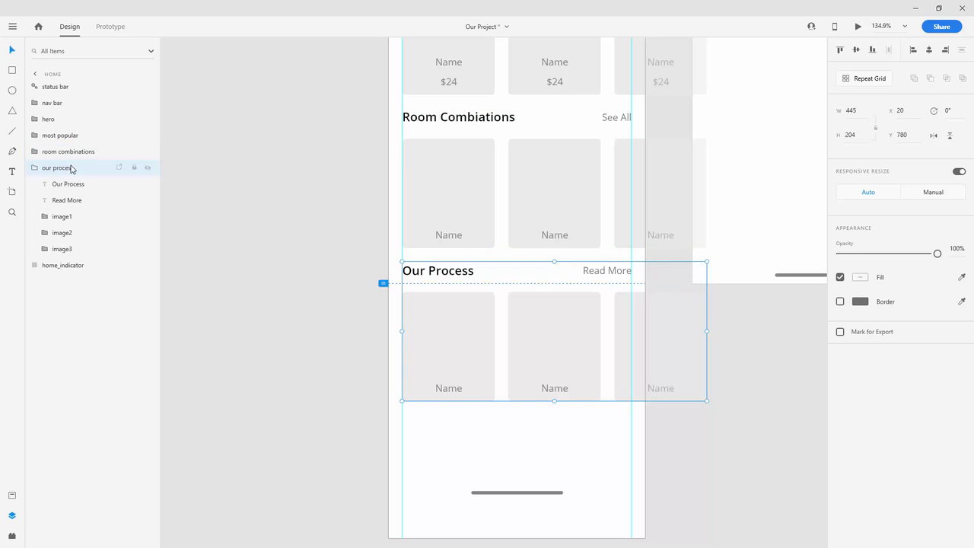
# Step: Delete the image2 and image3 card groups from the our process group
pyautogui.click(67, 233)
pyautogui.keyDown('shift'); pyautogui.click(68, 250); pyautogui.keyUp('shift')
pyautogui.press('Delete')
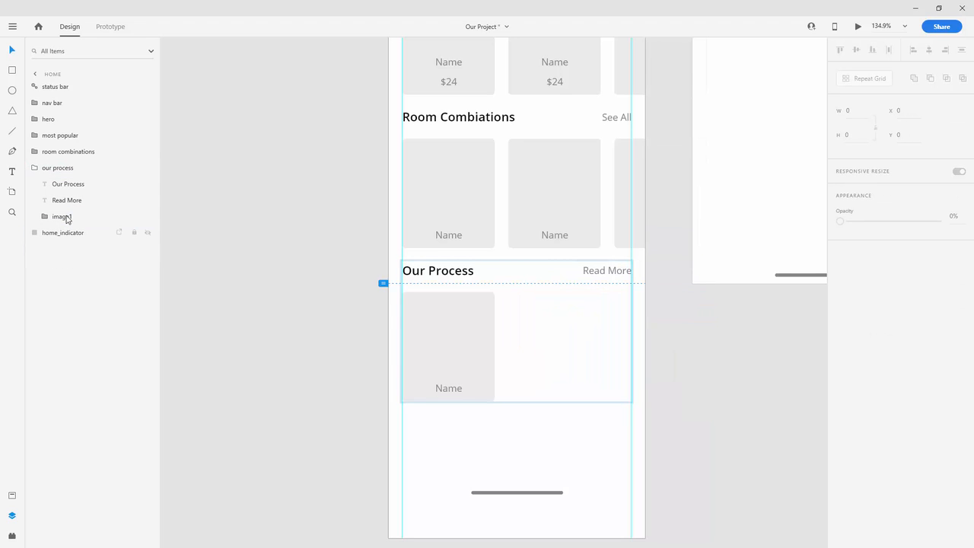
# Step: Ungroup the remaining image1 card in the our process group and delete its Name text
pyautogui.rightClick(66, 220)
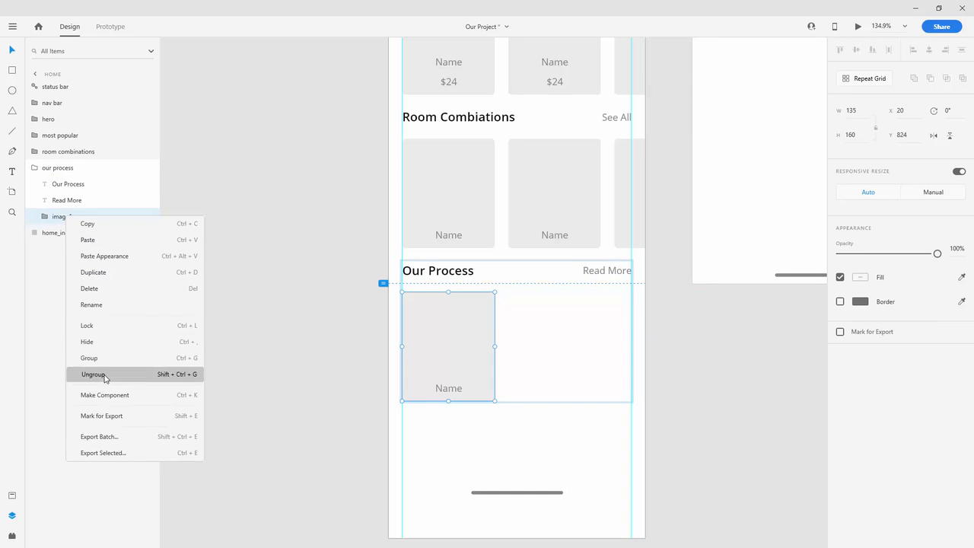
pyautogui.click(107, 375)
pyautogui.click(65, 219)
pyautogui.press('Delete')
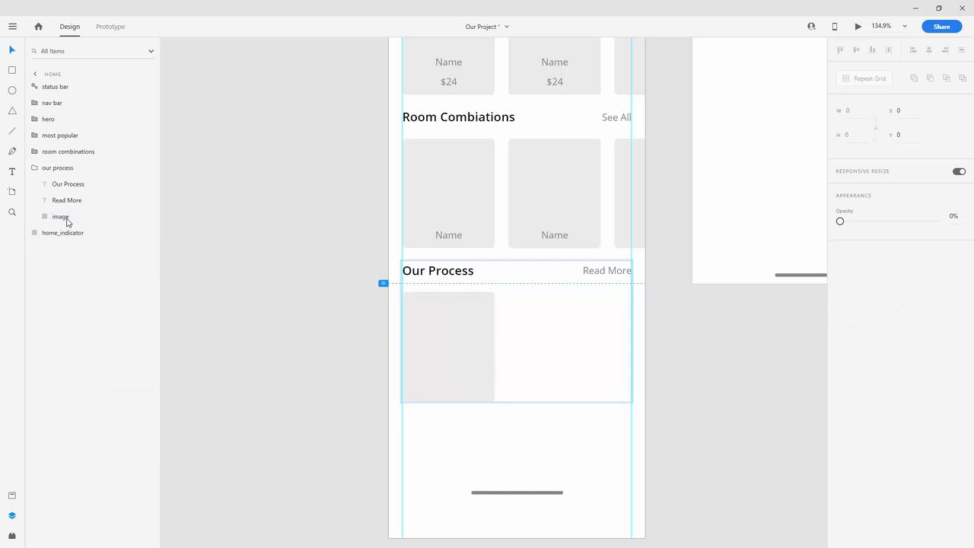
# Step: Resize the Our Process image placeholder to 335 wide by 178 high
pyautogui.click(449, 317)
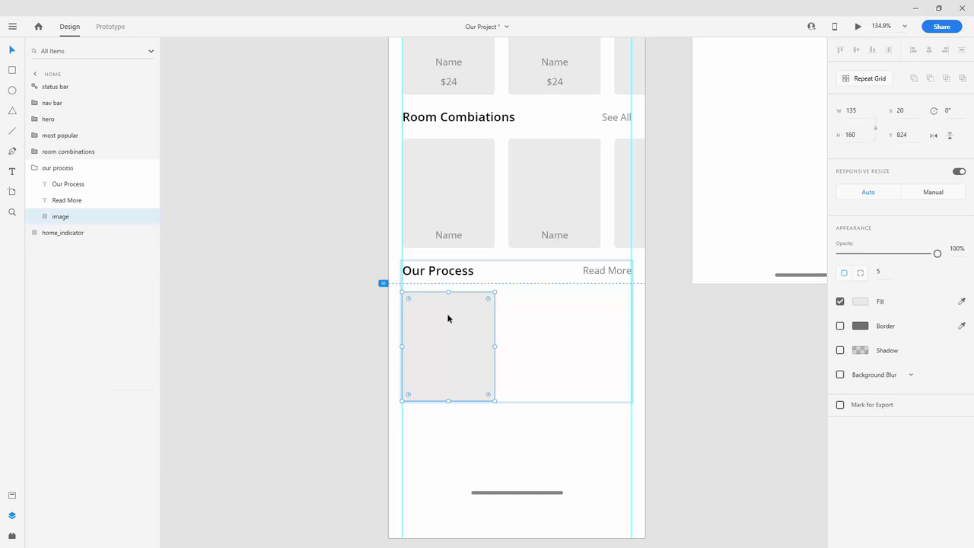
pyautogui.click(852, 111)
pyautogui.write('335')
pyautogui.press('Tab')
pyautogui.write('17')
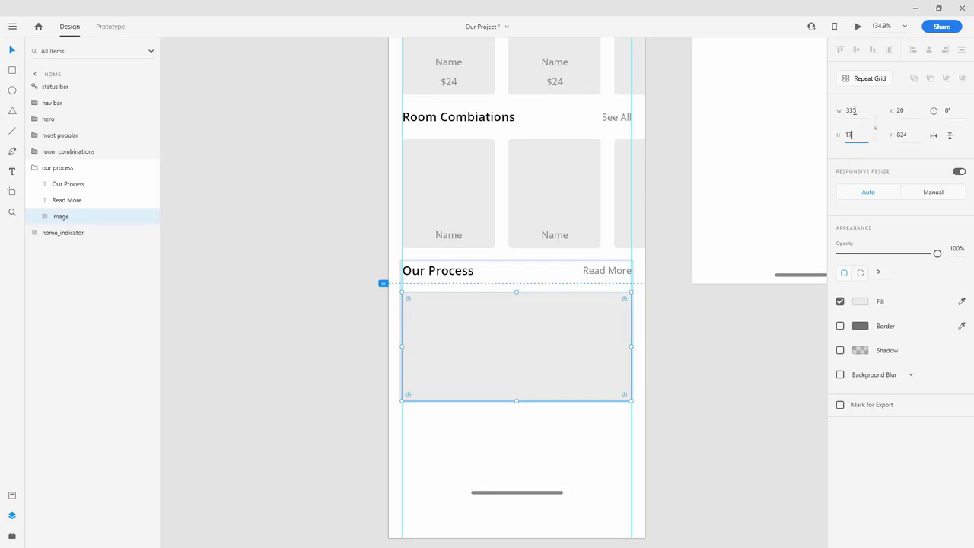
pyautogui.write('8')
pyautogui.press('Return')
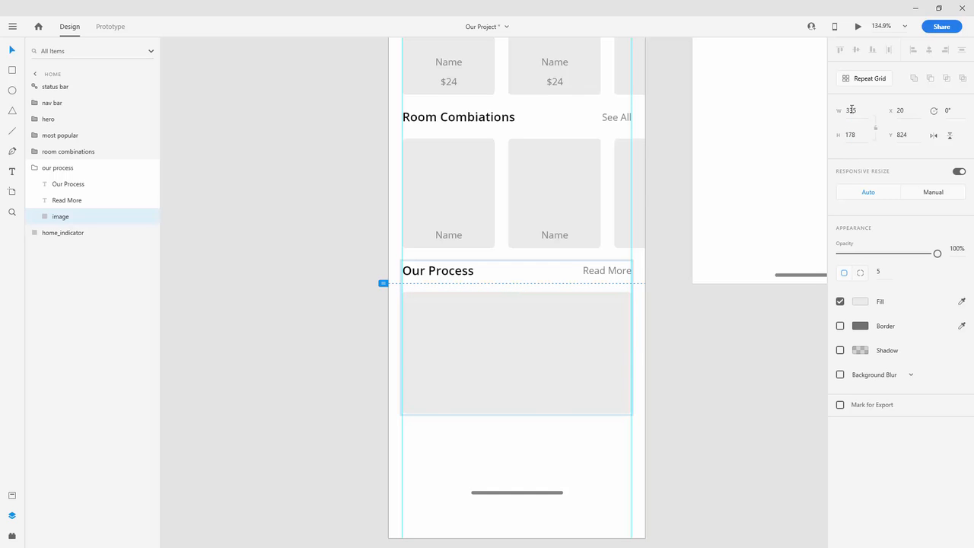
pyautogui.click(451, 361)
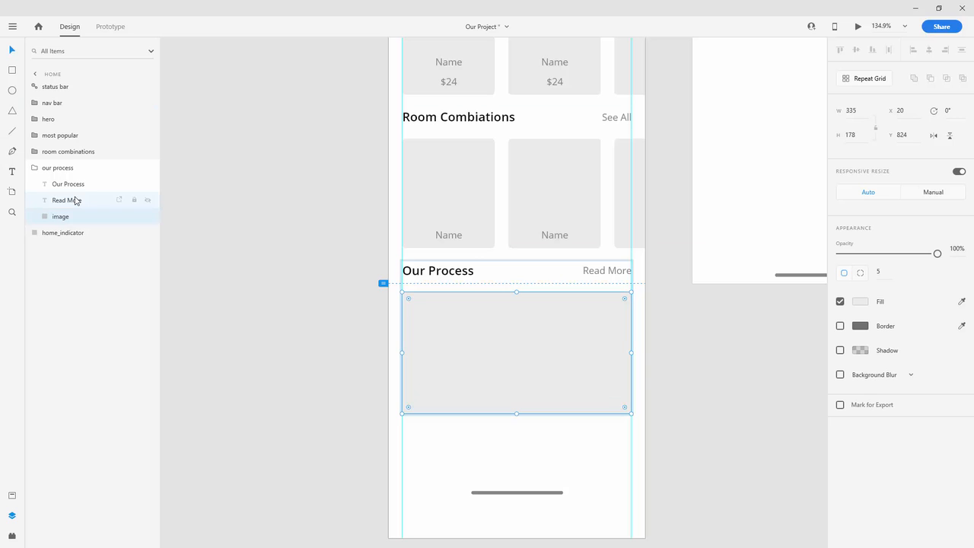
# Step: Try the Our Process image placeholder closer to the title at Y 802, and return it to Y 824
pyautogui.moveTo(519, 336); pyautogui.dragTo(524, 339)
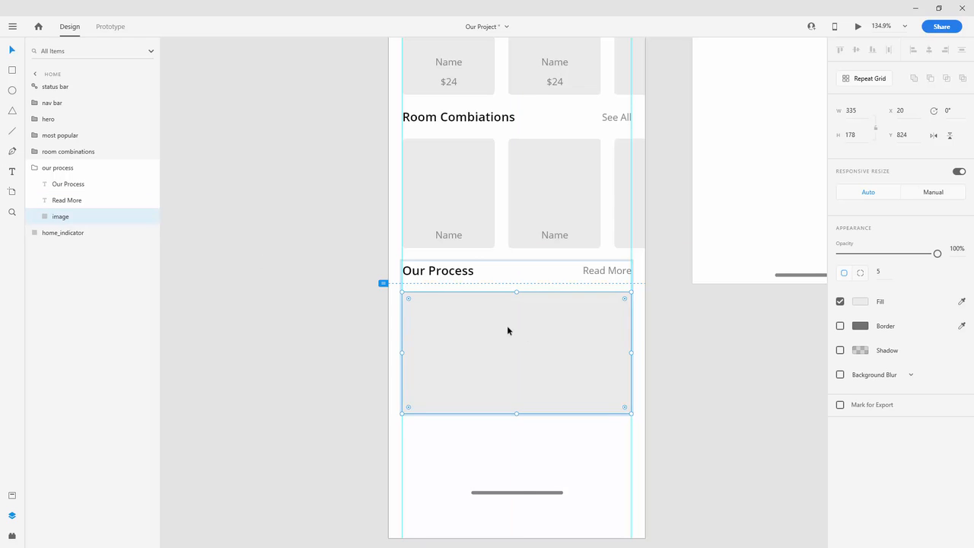
pyautogui.keyDown('ctrl'); pyautogui.scroll(4, 411, 293); pyautogui.keyUp('ctrl')
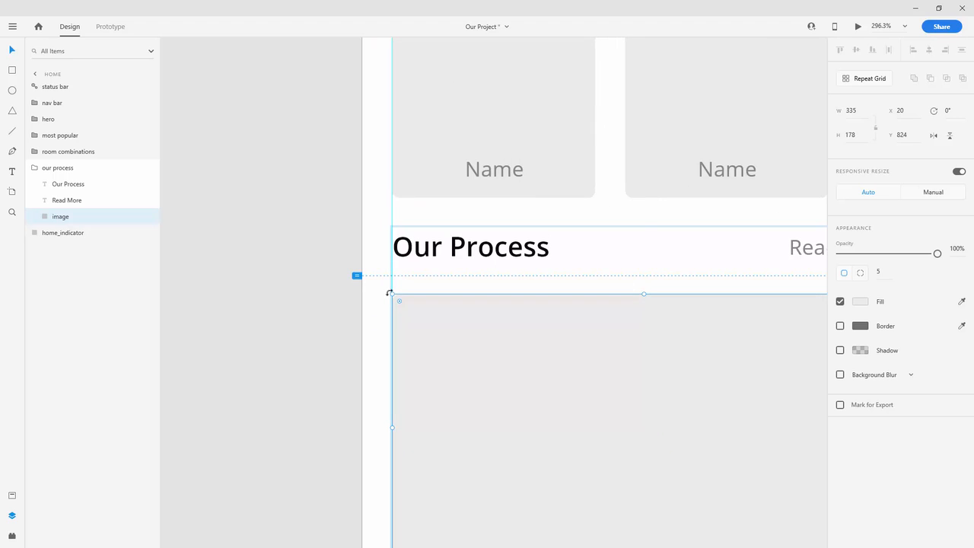
pyautogui.keyDown('ctrl'); pyautogui.scroll(-3, 390, 293); pyautogui.keyUp('ctrl')
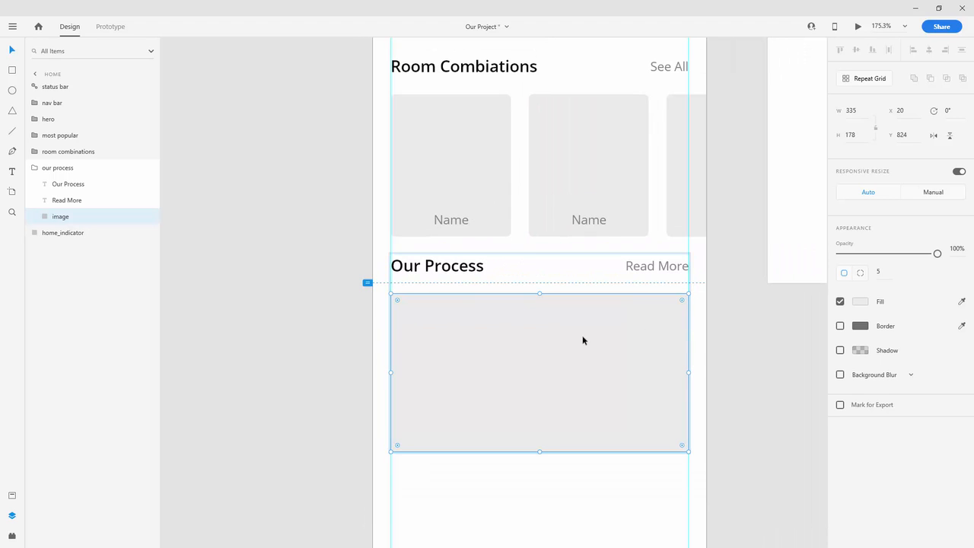
pyautogui.moveTo(583, 340); pyautogui.dragTo(583, 321)
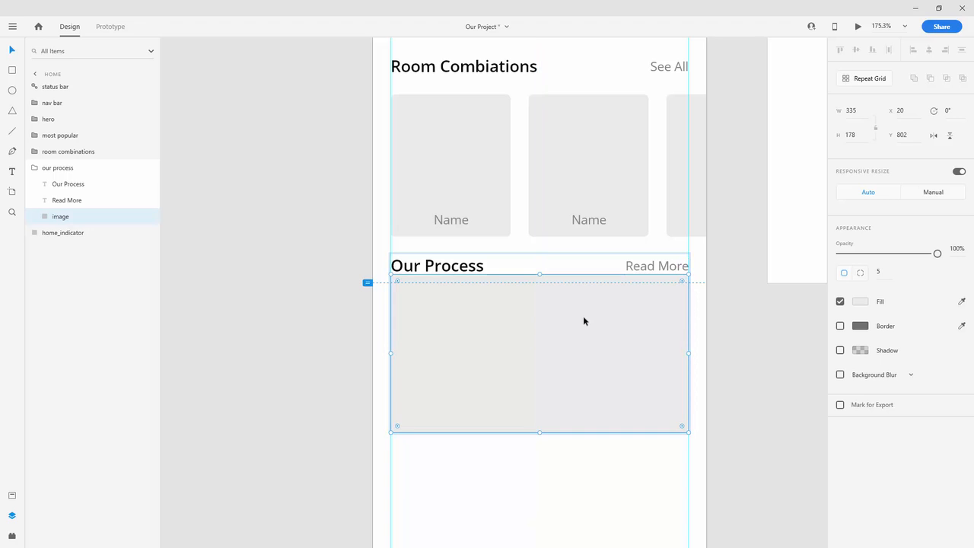
pyautogui.hotkey('shift', 'Down')
pyautogui.hotkey('shift', 'Down')
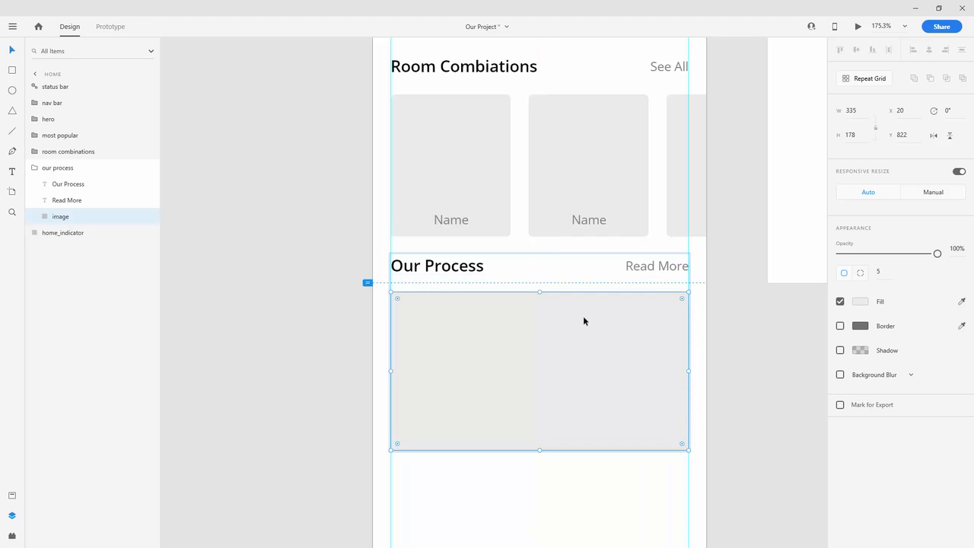
pyautogui.press('Down')
pyautogui.press('Down')
# Step: Copy the play icon from the Icons artboard and paste it into the our process group over the image placeholder
pyautogui.scroll(-5, 609, 319)
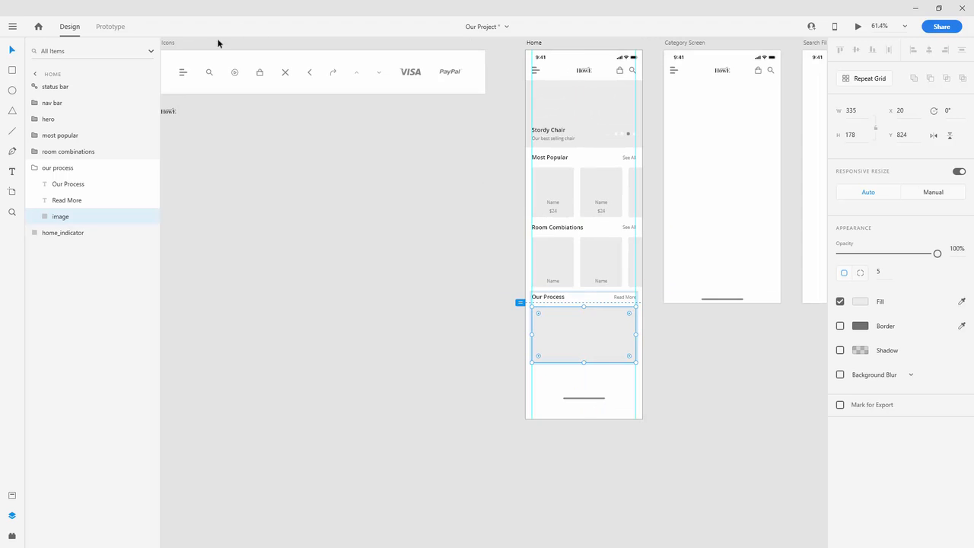
pyautogui.scroll(8, 236, 78)
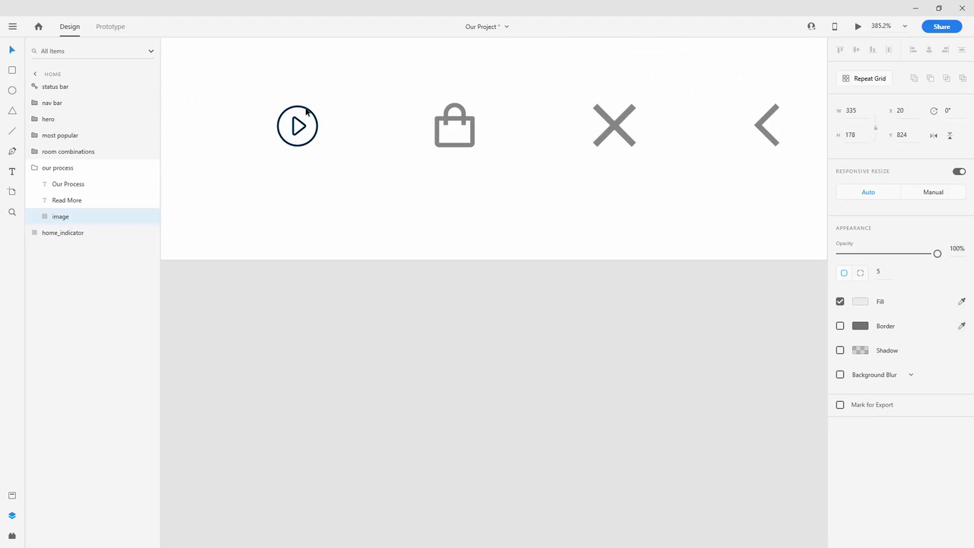
pyautogui.click(306, 111)
pyautogui.scroll(-8, 358, 187)
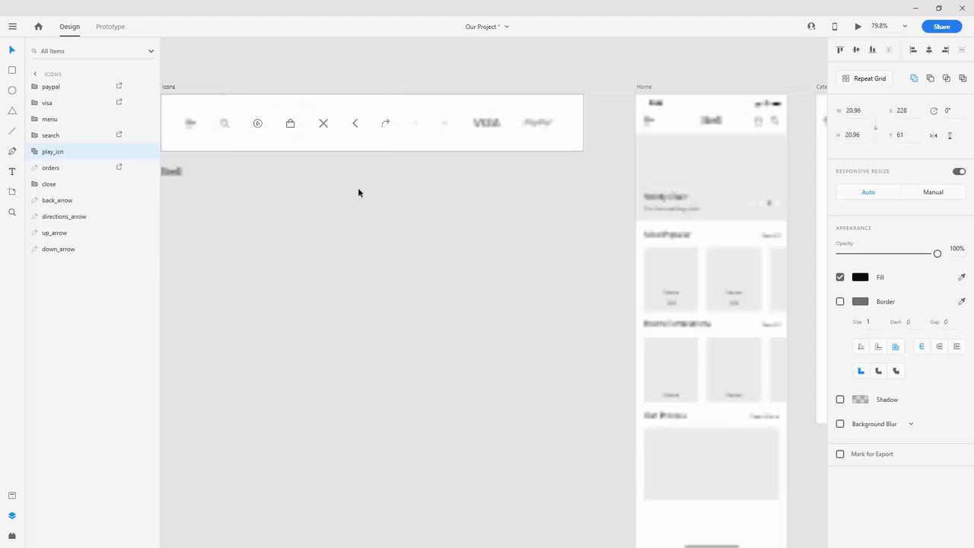
pyautogui.scroll(6, 726, 461)
pyautogui.click(726, 462)
pyautogui.scroll(-4, 713, 450)
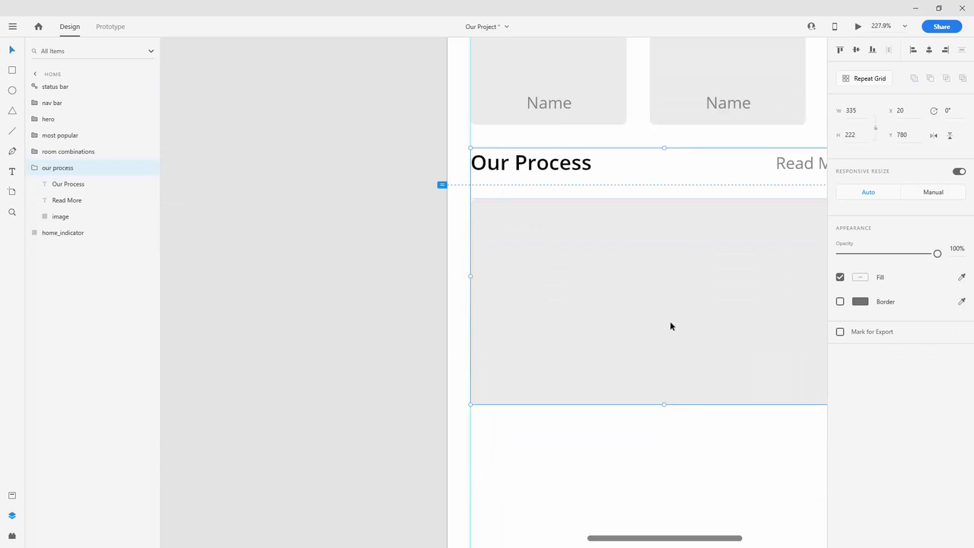
pyautogui.doubleClick(673, 319)
pyautogui.hotkey('ctrl', 'v')
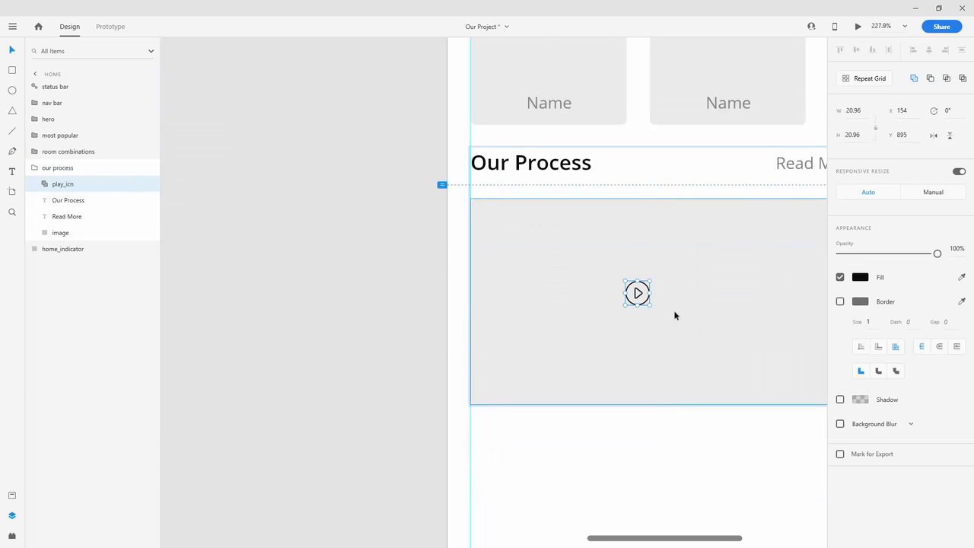
# Step: Rename the image placeholder in the our process group as video and place the play_icn layer directly above it
pyautogui.doubleClick(60, 232)
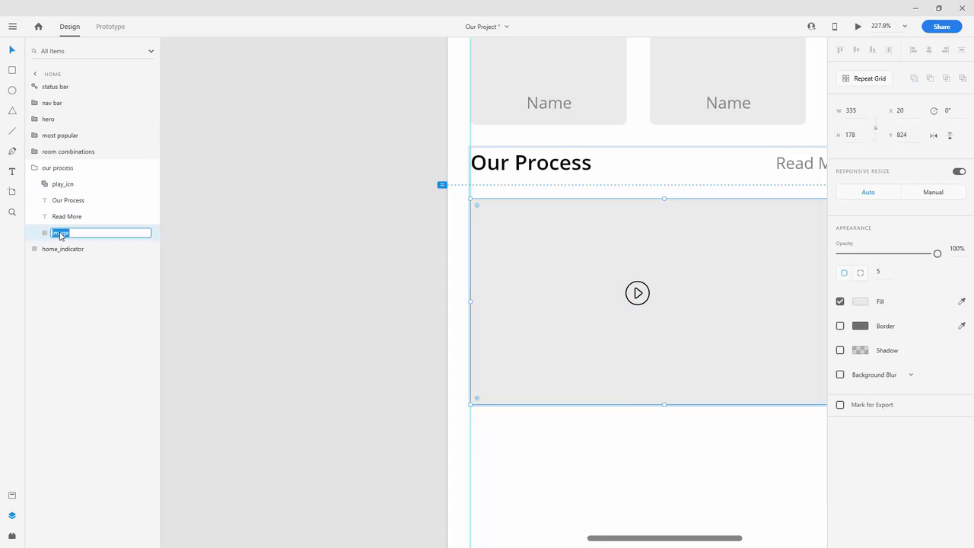
pyautogui.write('video')
pyautogui.press('Return')
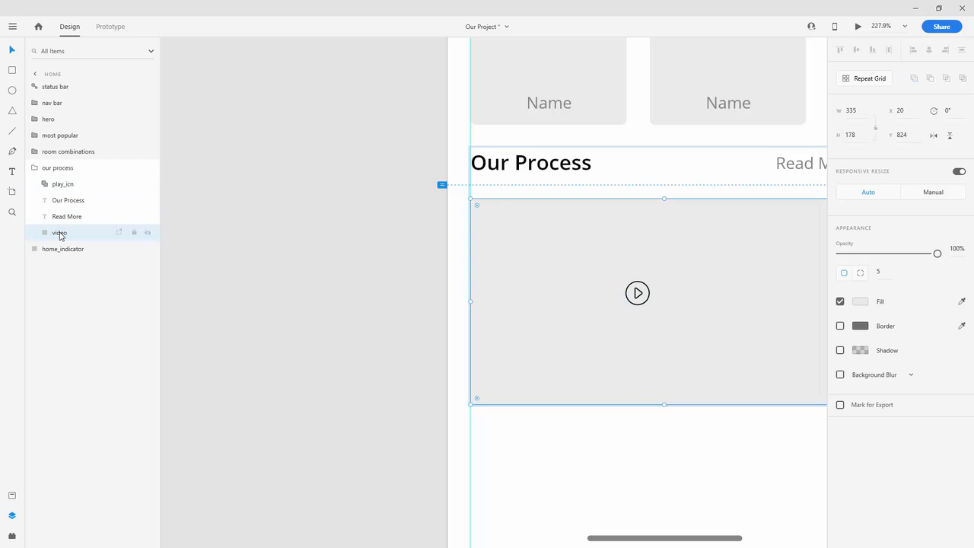
pyautogui.click(66, 185)
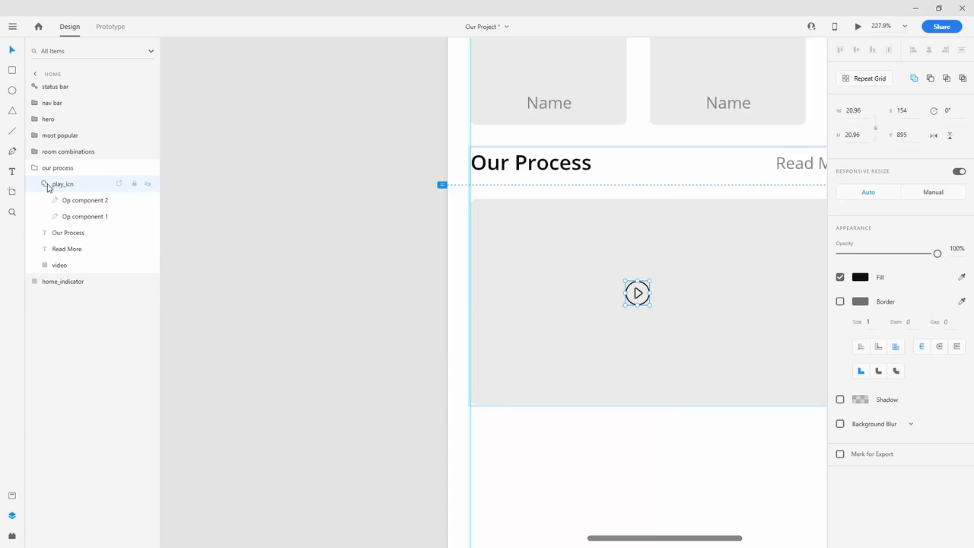
pyautogui.click(43, 184)
pyautogui.moveTo(68, 194); pyautogui.dragTo(72, 224)
# Step: Align the play icon to the horizontal and vertical center of the video placeholder
pyautogui.scroll(-3, 311, 224)
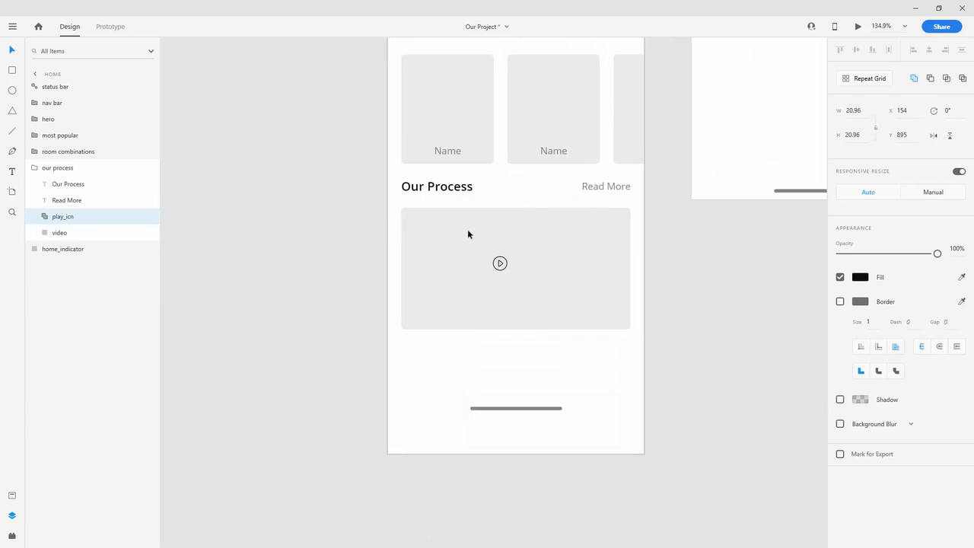
pyautogui.keyDown('shift'); pyautogui.click(46, 232); pyautogui.keyUp('shift')
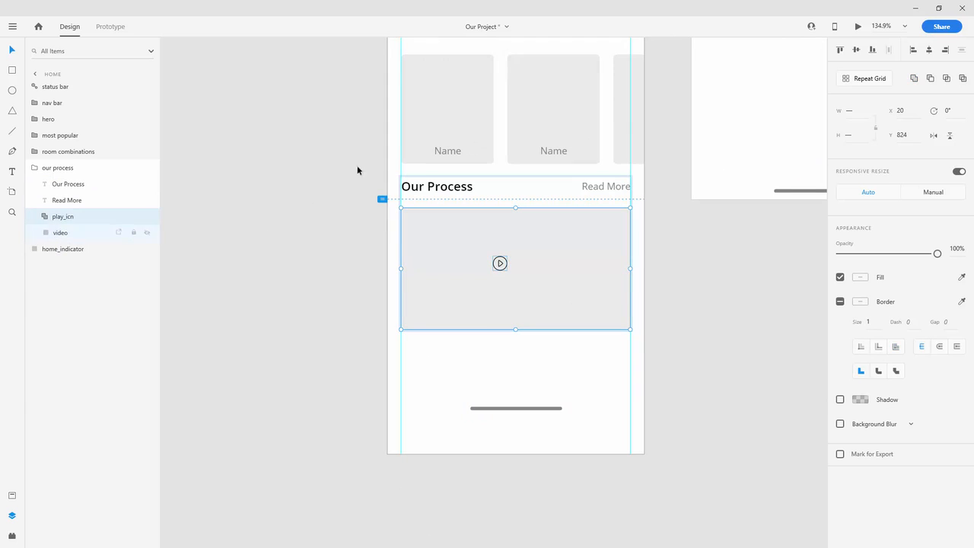
pyautogui.click(930, 50)
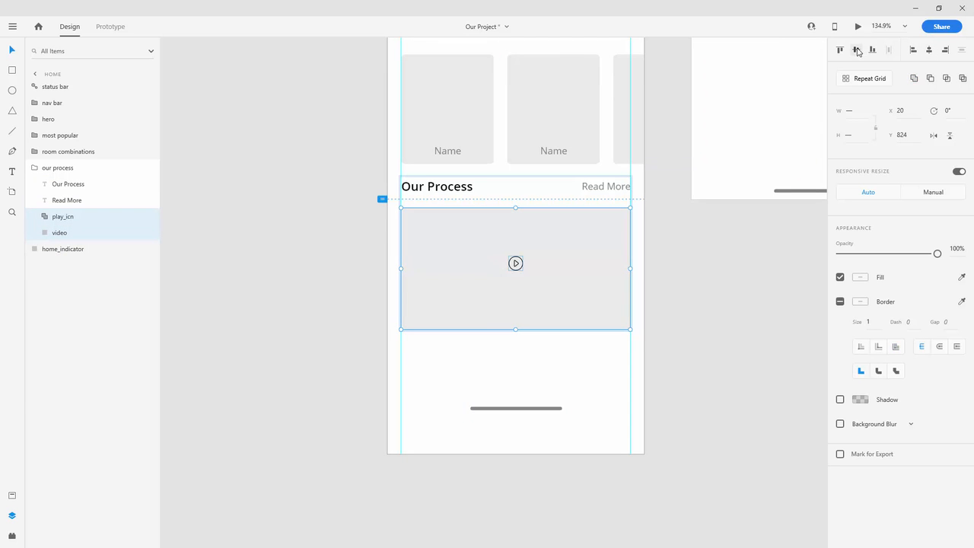
pyautogui.click(856, 50)
pyautogui.click(584, 375)
# Step: Move the Home artboard's home indicator up below the video placeholder, to Y 1032
pyautogui.scroll(3, 522, 305)
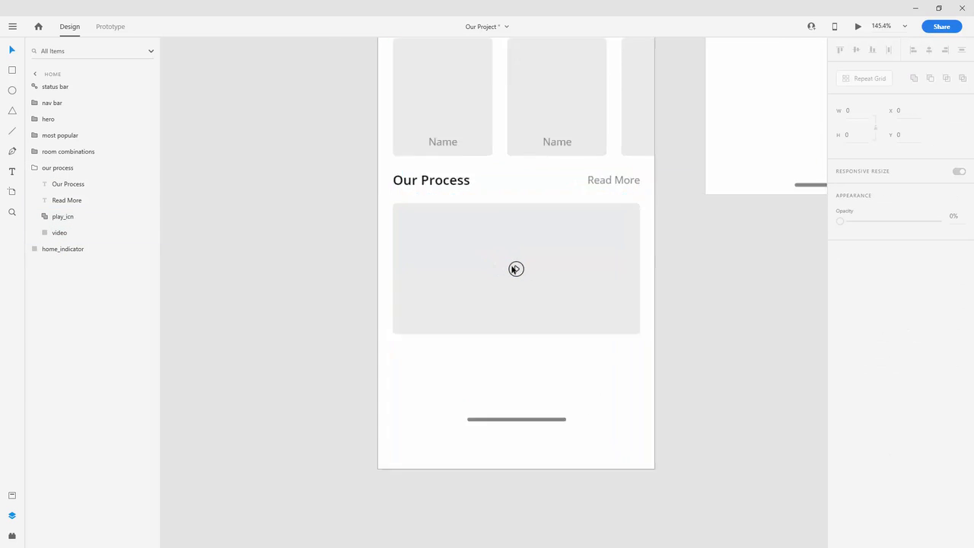
pyautogui.scroll(-1, 520, 303)
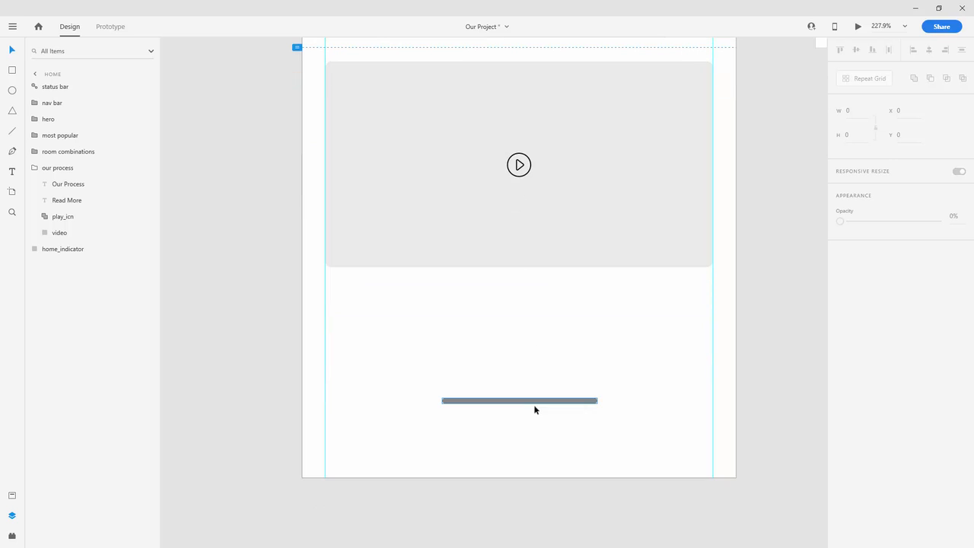
pyautogui.click(537, 401)
pyautogui.moveTo(554, 396); pyautogui.dragTo(571, 272)
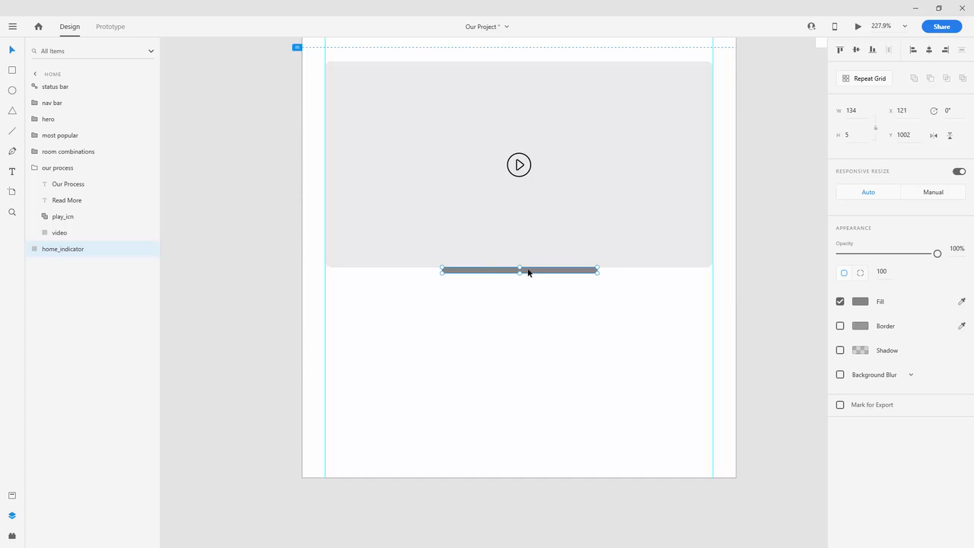
pyautogui.hotkey('shift', 'Down')
pyautogui.hotkey('shift', 'Down')
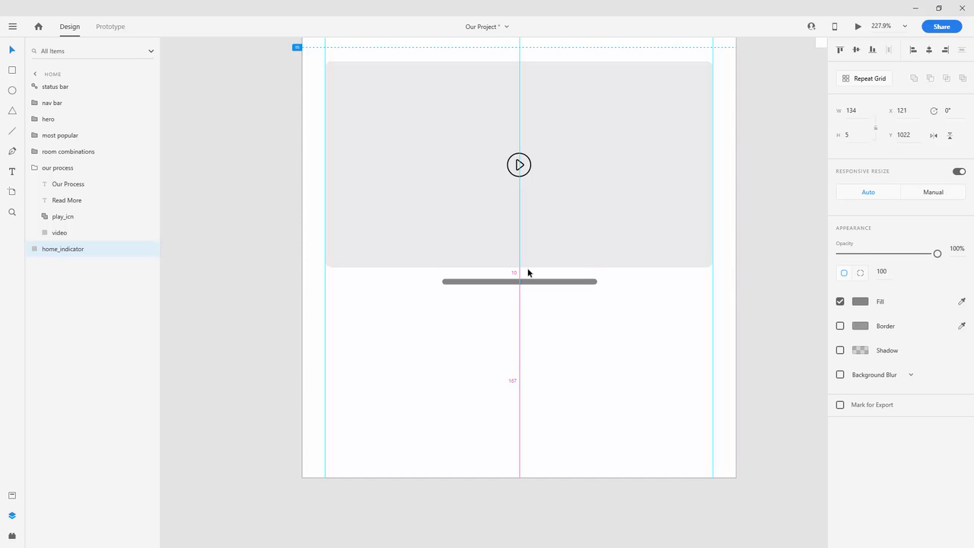
pyautogui.hotkey('shift', 'Down')
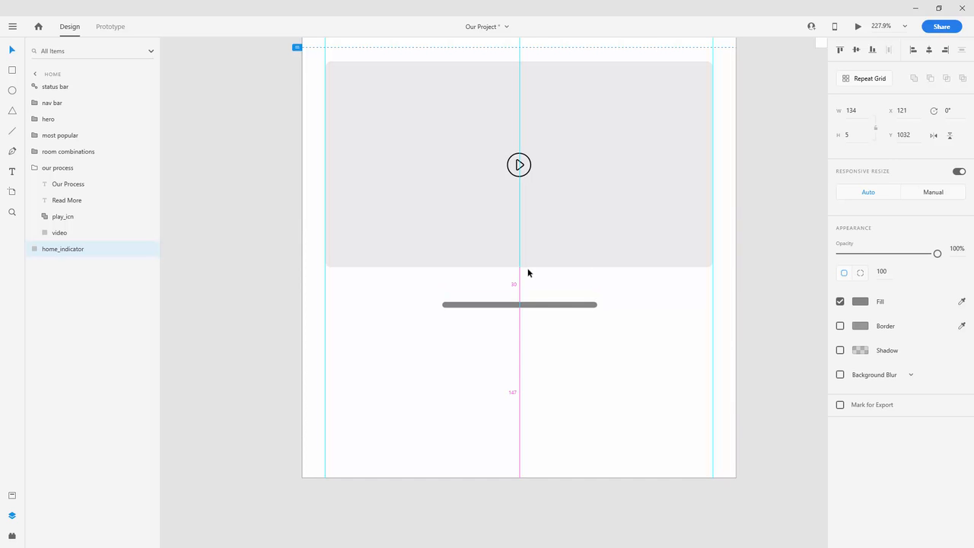
pyautogui.press('Escape')
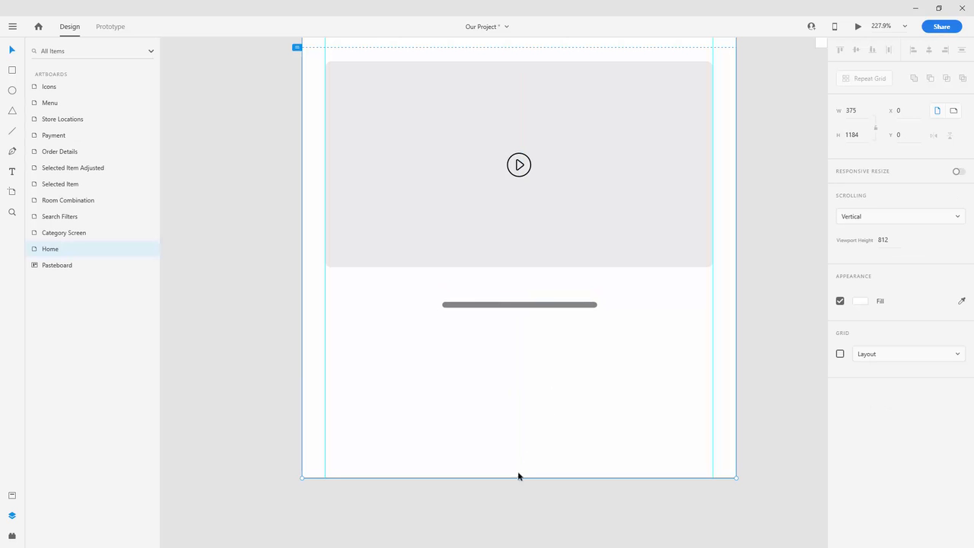
# Step: Shorten the Home artboard to a height of 1037 so it ends at the home indicator's lower edge
pyautogui.moveTo(520, 481); pyautogui.dragTo(521, 275)
pyautogui.scroll(5, 521, 318)
pyautogui.scroll(4, 521, 315)
pyautogui.scroll(7, 517, 271)
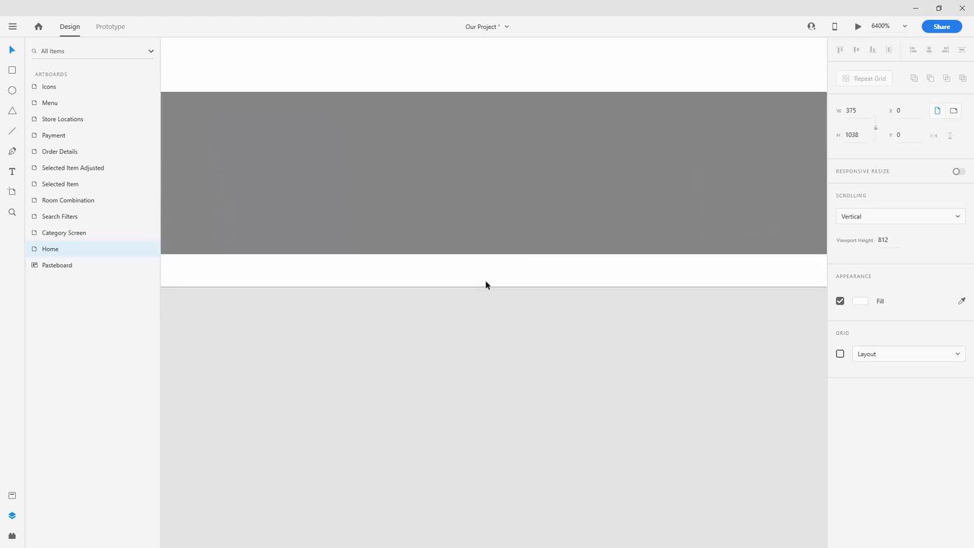
pyautogui.moveTo(472, 286); pyautogui.dragTo(476, 264)
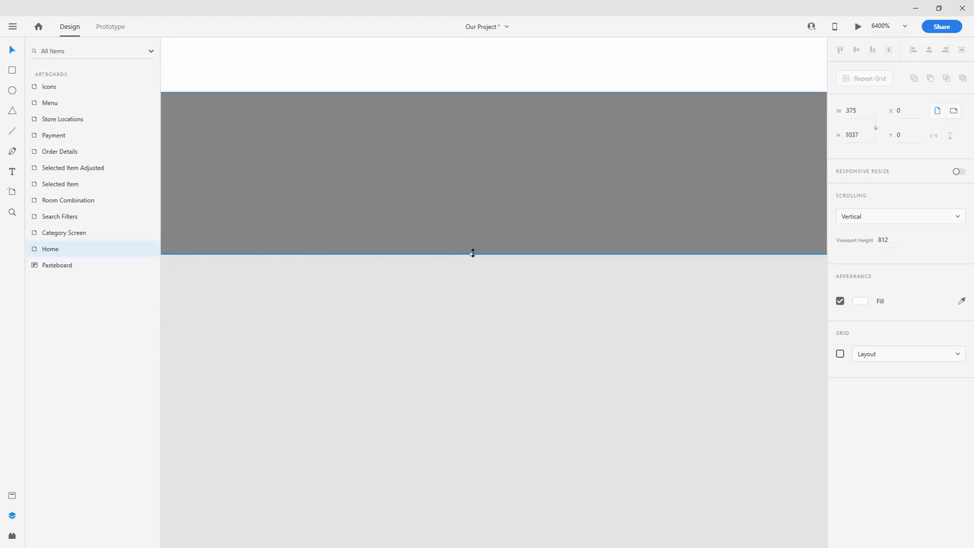
# Step: Move the home indicator up 10 px to Y 1022, leaving space above the Home artboard's lower edge
pyautogui.scroll(-4, 473, 253)
pyautogui.click(493, 241)
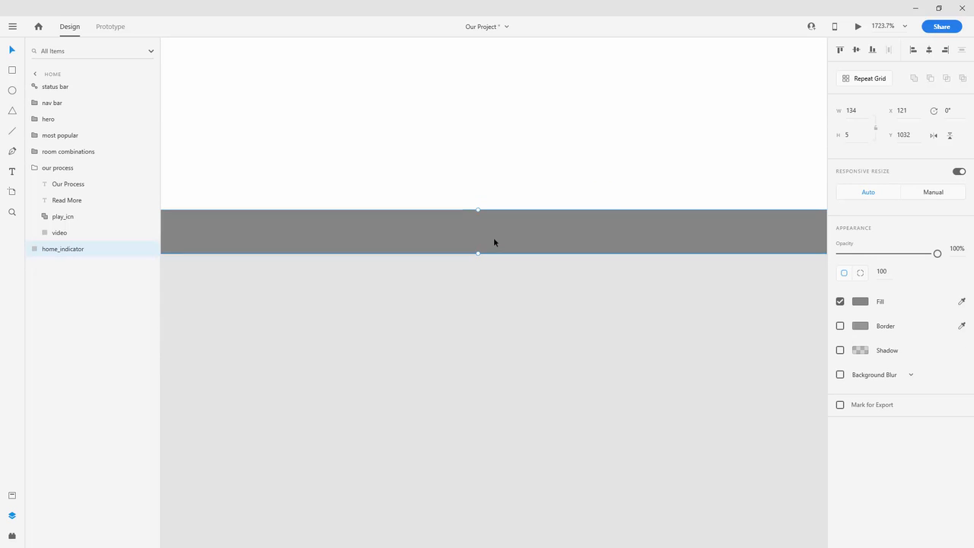
pyautogui.hotkey('shift', 'Up')
pyautogui.scroll(-8, 535, 239)
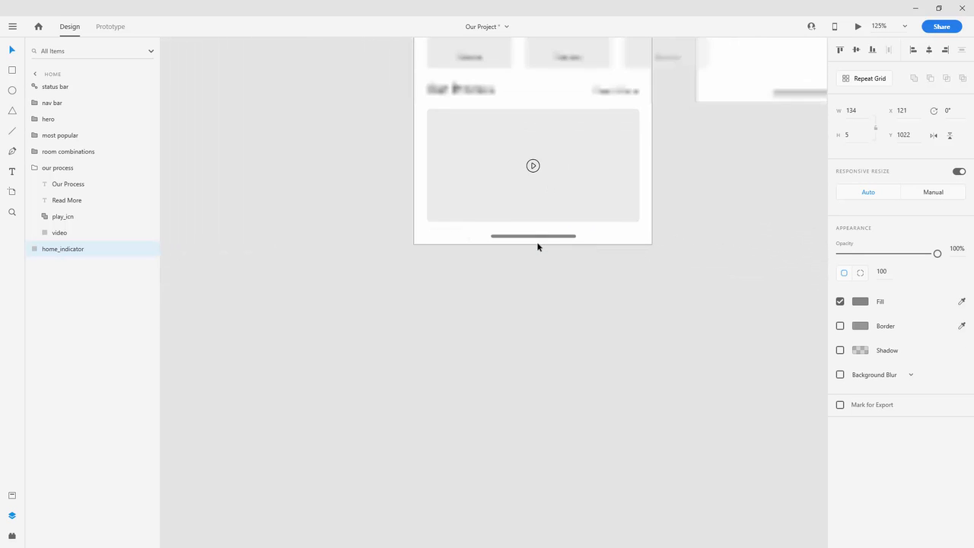
pyautogui.scroll(-4, 537, 246)
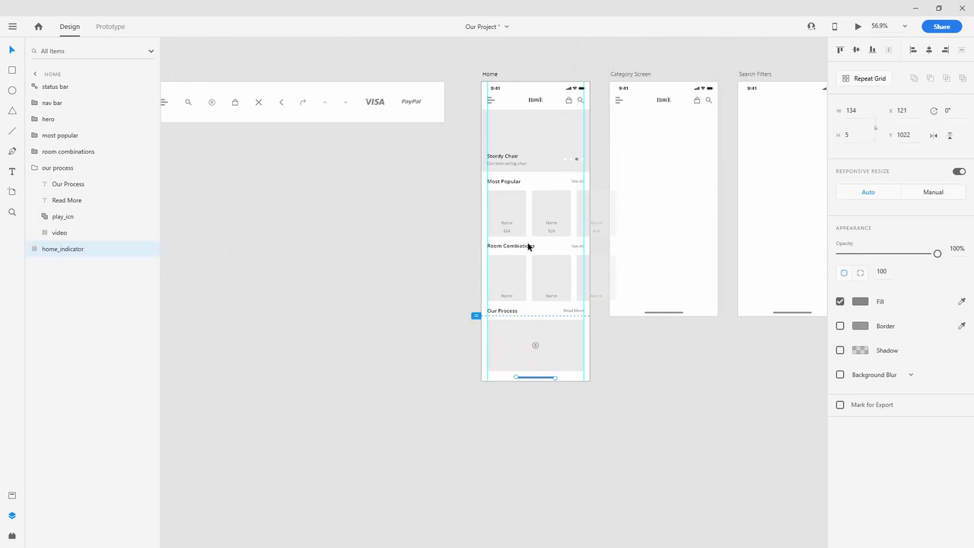
pyautogui.click(422, 237)
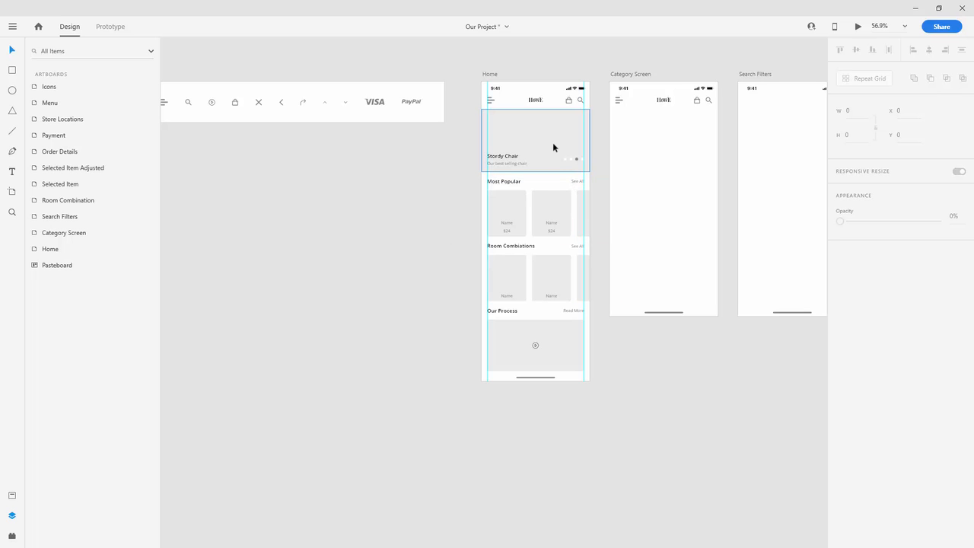
pyautogui.scroll(-1, 446, 195)
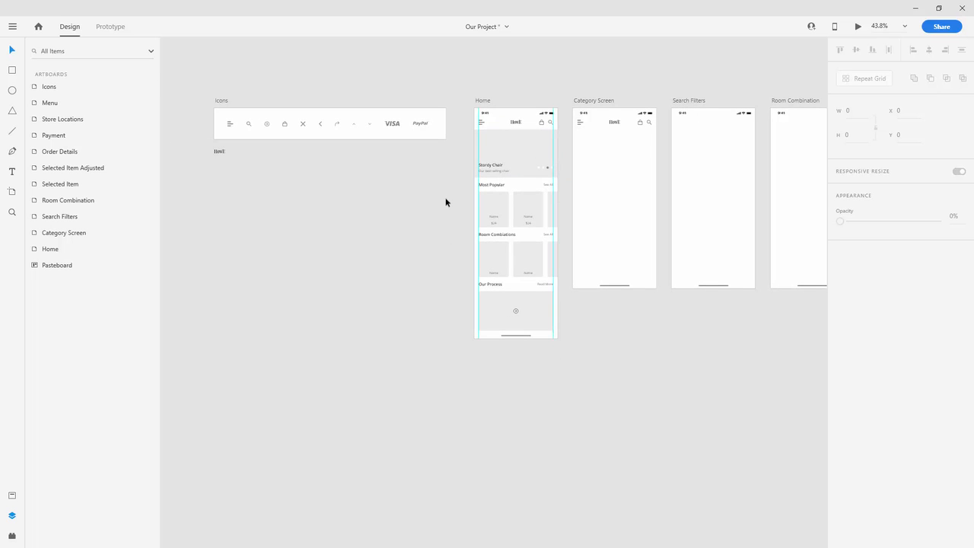
pyautogui.hscroll(4, 387, 208)
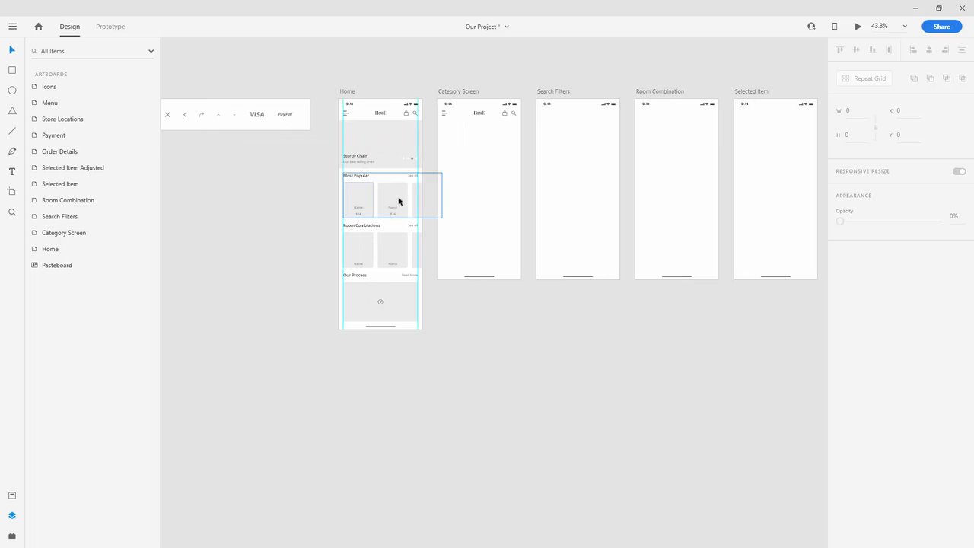